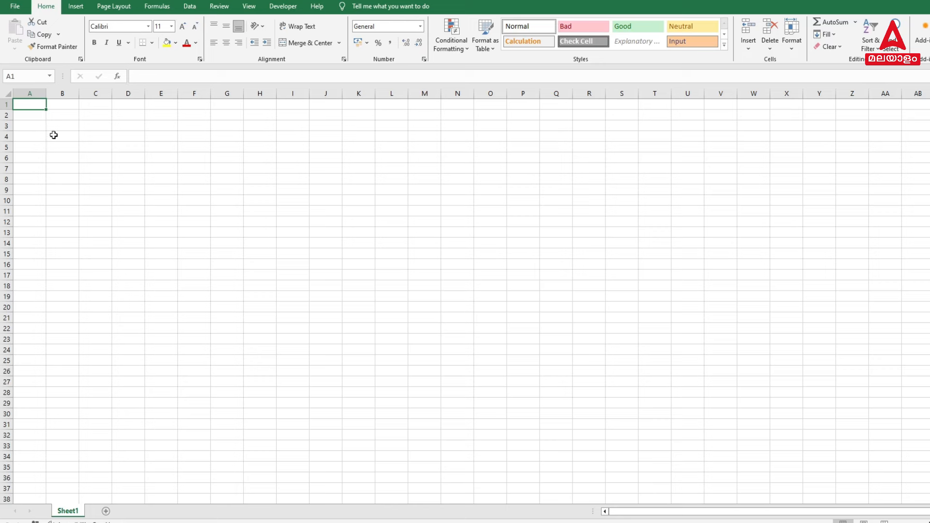
Step: Rename the existing sheet as Form, and add a second sheet named DataBase
{"action": "double_click", "coordinate": [67, 511]}
{"action": "type", "text": "Form"}
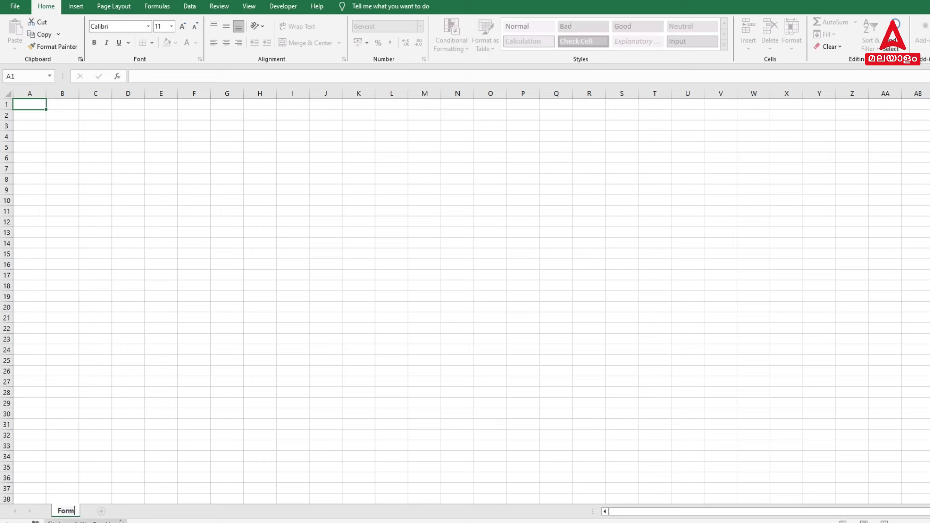
{"action": "left_click", "coordinate": [102, 511]}
{"action": "double_click", "coordinate": [97, 511]}
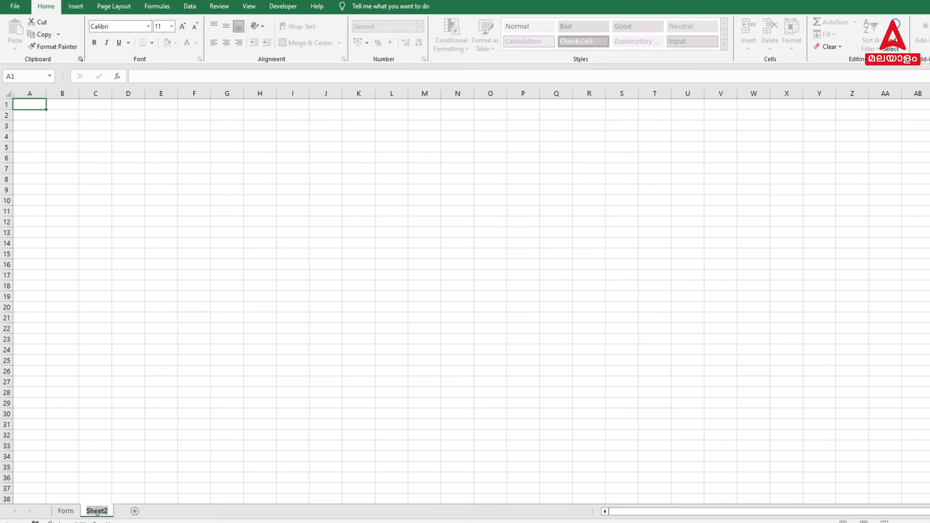
{"action": "type", "text": "DataBase"}
{"action": "left_click", "coordinate": [266, 369]}
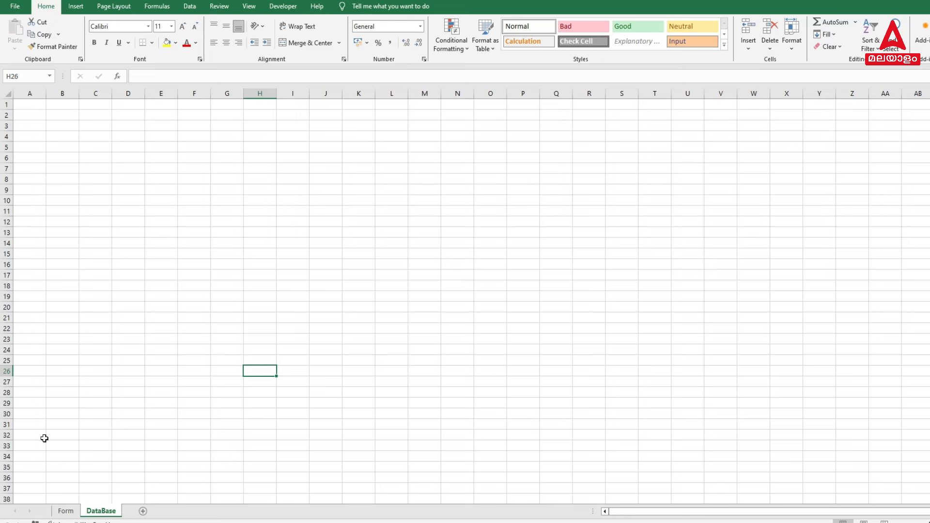
Step: Enter the label Name in cell C3 of the Form sheet
{"action": "left_click", "coordinate": [65, 511]}
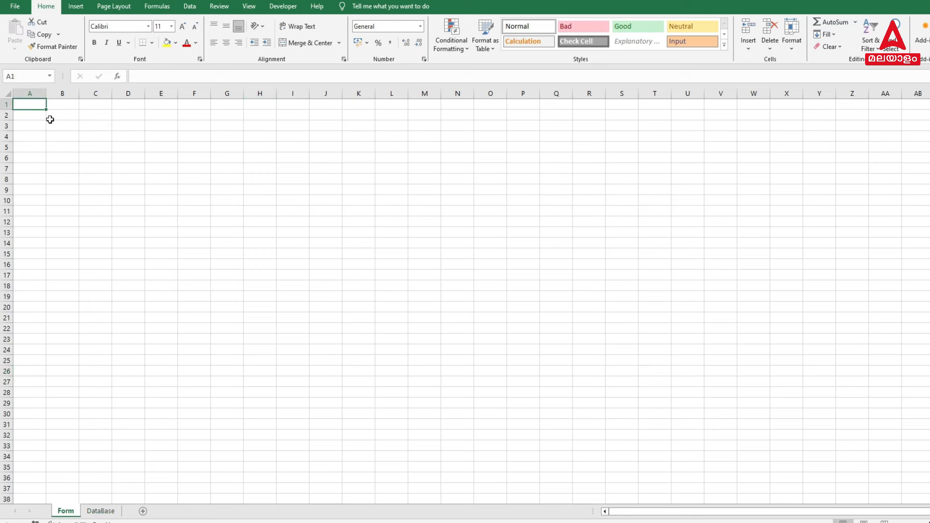
{"action": "left_click", "coordinate": [85, 126]}
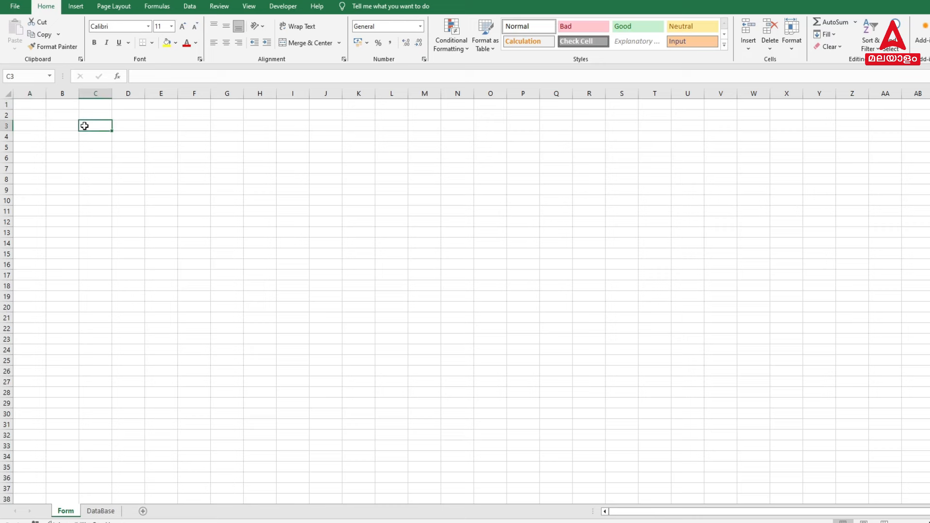
{"action": "type", "text": "Name"}
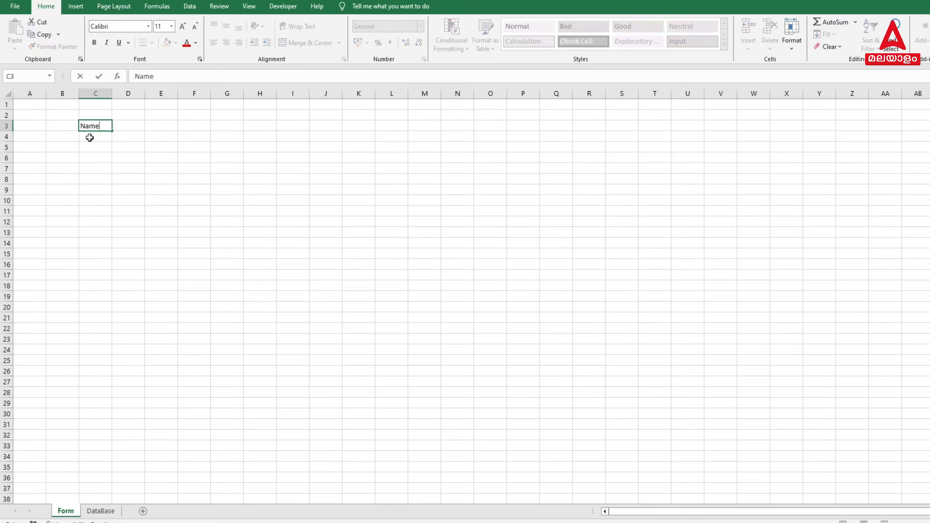
Step: Apply All Borders to cell C4 below the Name label, and widen column C to about twice its width
{"action": "left_click", "coordinate": [90, 138]}
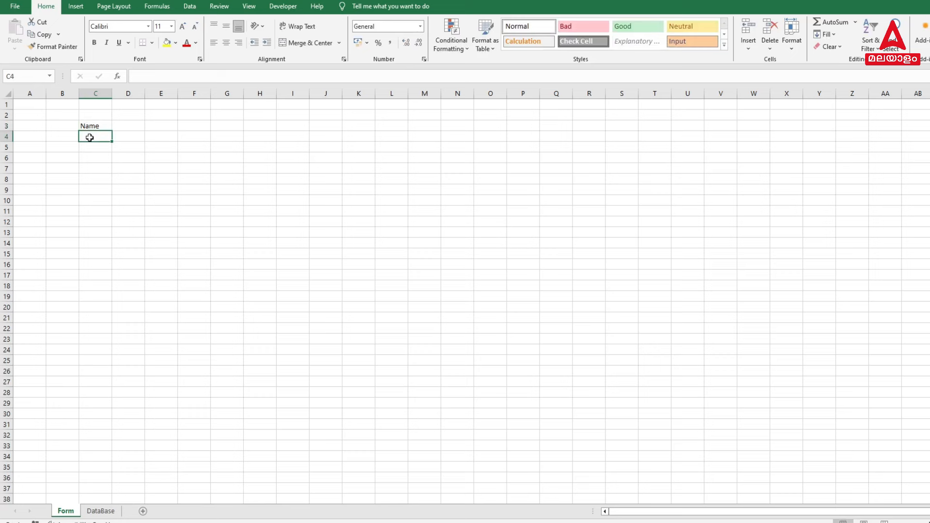
{"action": "left_click", "coordinate": [152, 43]}
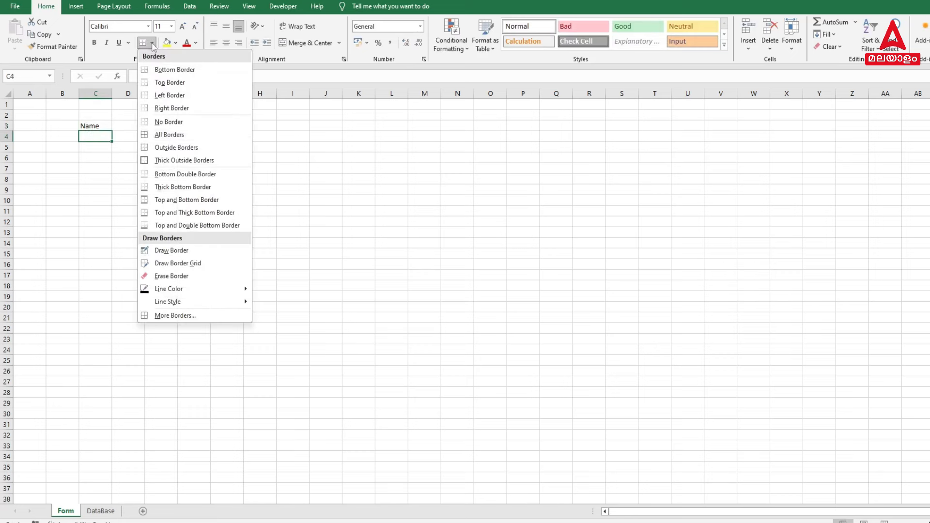
{"action": "left_click", "coordinate": [151, 137]}
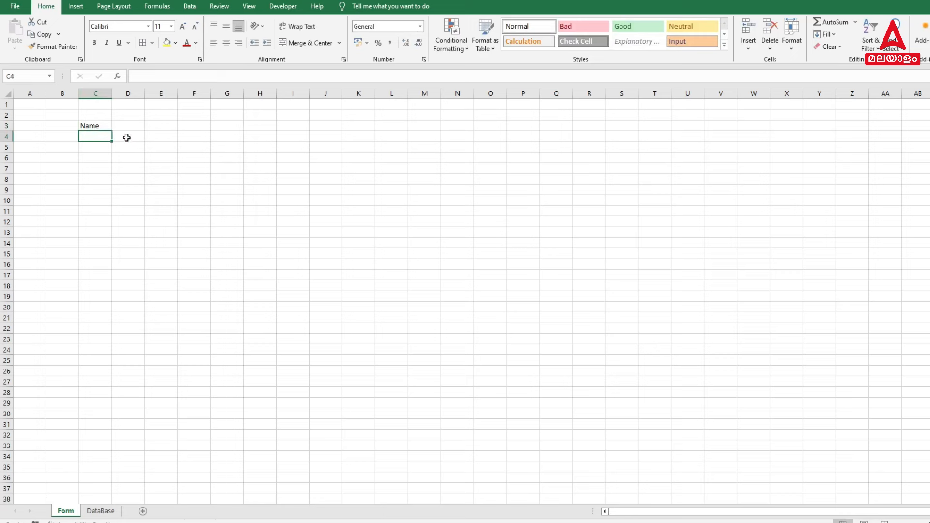
{"action": "left_click", "coordinate": [125, 144]}
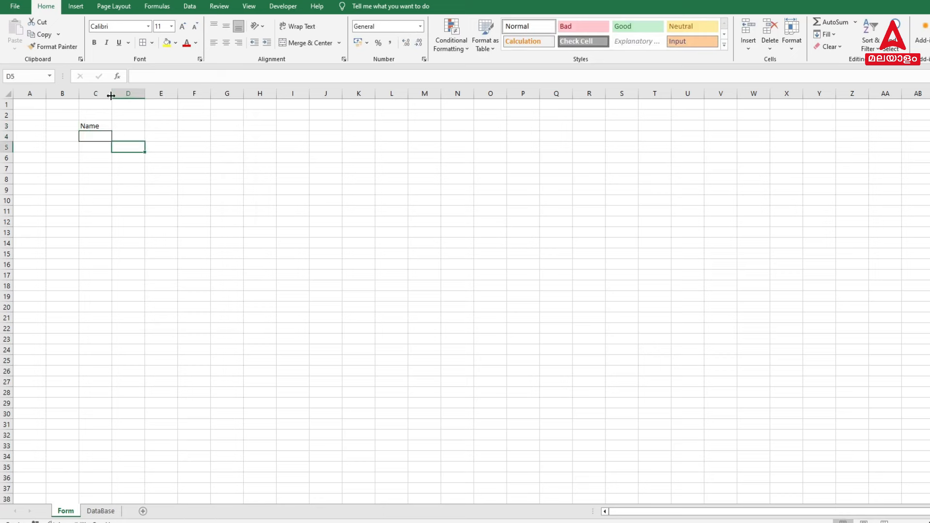
{"action": "left_click_drag", "start_coordinate": [111, 96], "coordinate": [144, 97]}
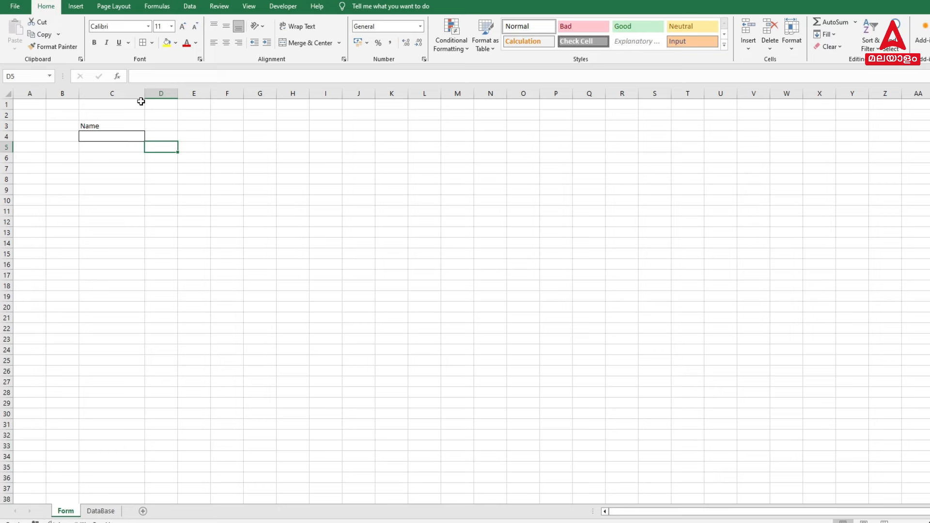
{"action": "left_click_drag", "start_coordinate": [144, 90], "coordinate": [150, 90]}
Step: Enter the label Phone Number in cell C6 and apply All Borders to cell C7
{"action": "left_click", "coordinate": [85, 155]}
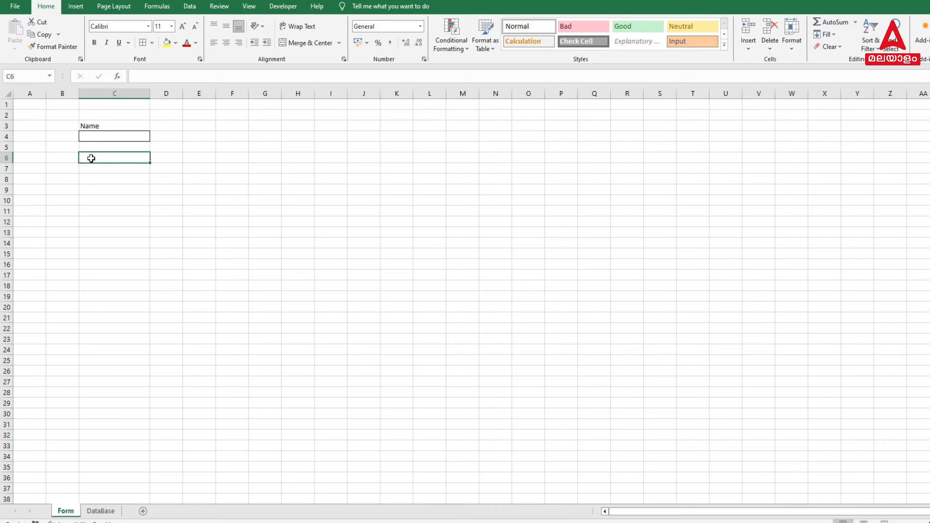
{"action": "type", "text": "Phone"}
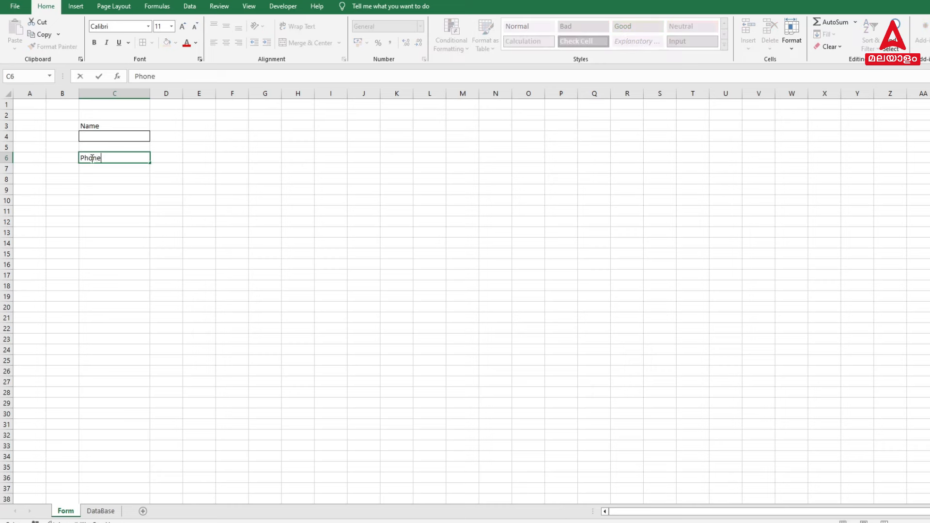
{"action": "type", "text": " number"}
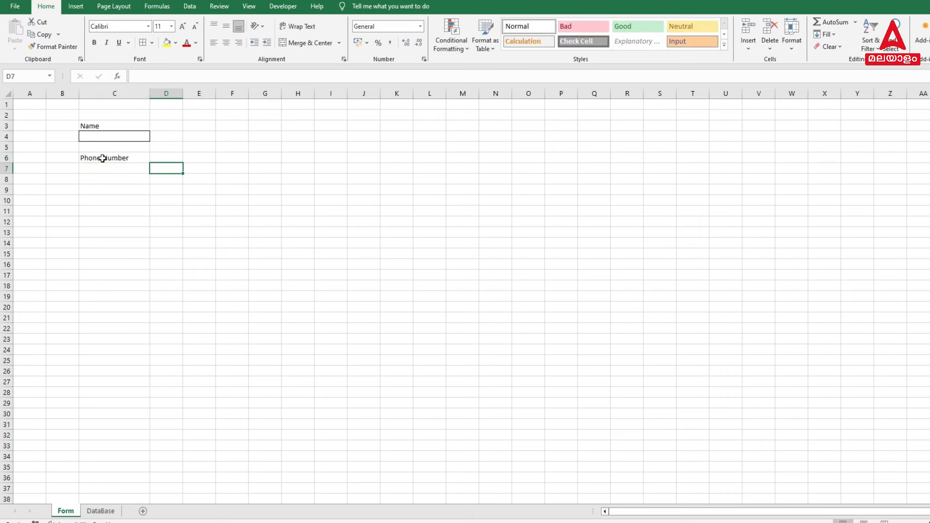
{"action": "left_click", "coordinate": [102, 169]}
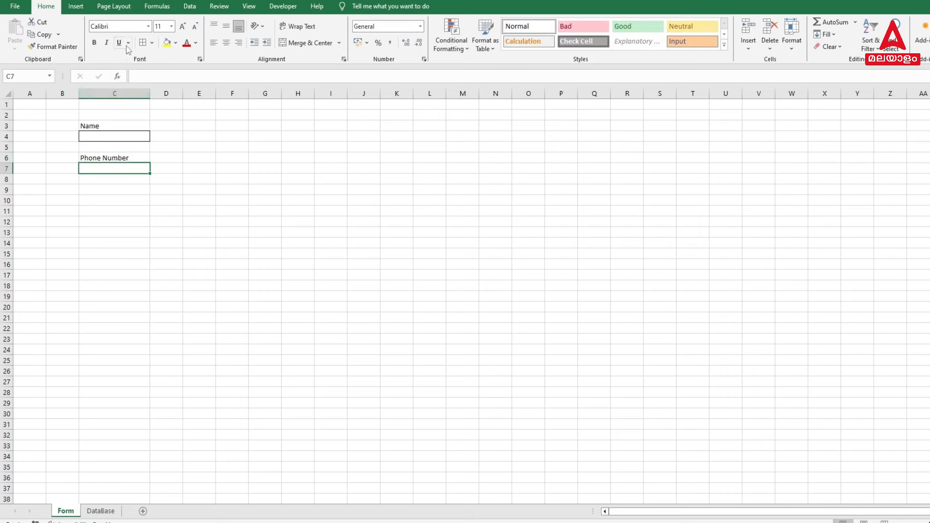
{"action": "left_click", "coordinate": [145, 42]}
Step: Enter the label Course in cell C9
{"action": "left_click", "coordinate": [86, 190]}
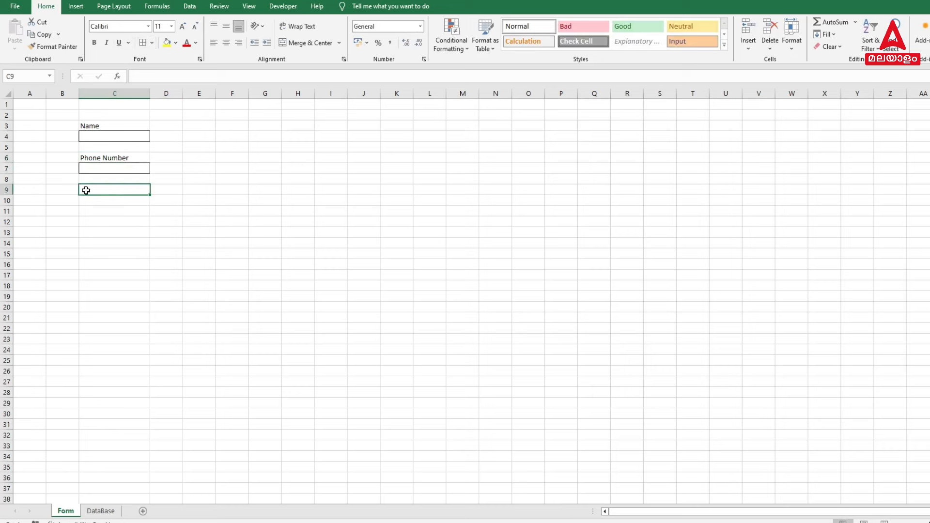
{"action": "type", "text": "Course"}
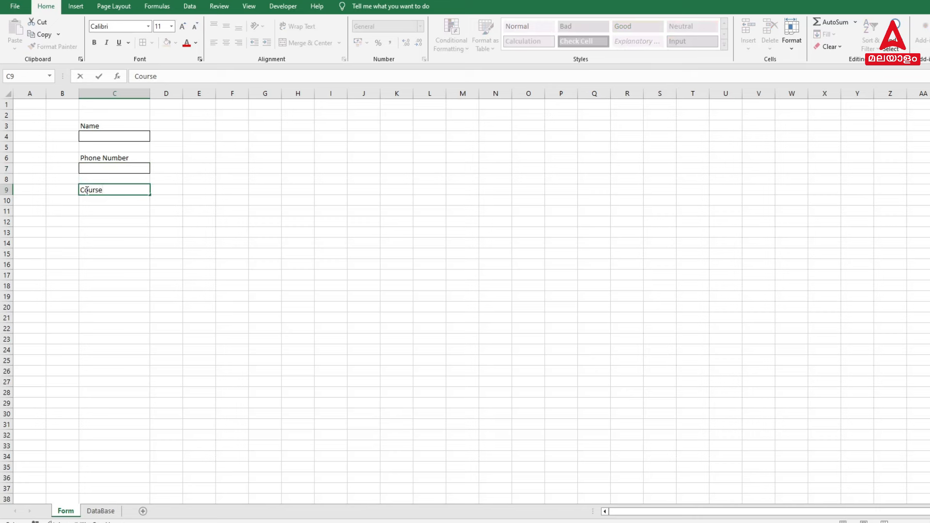
{"action": "left_click", "coordinate": [142, 202]}
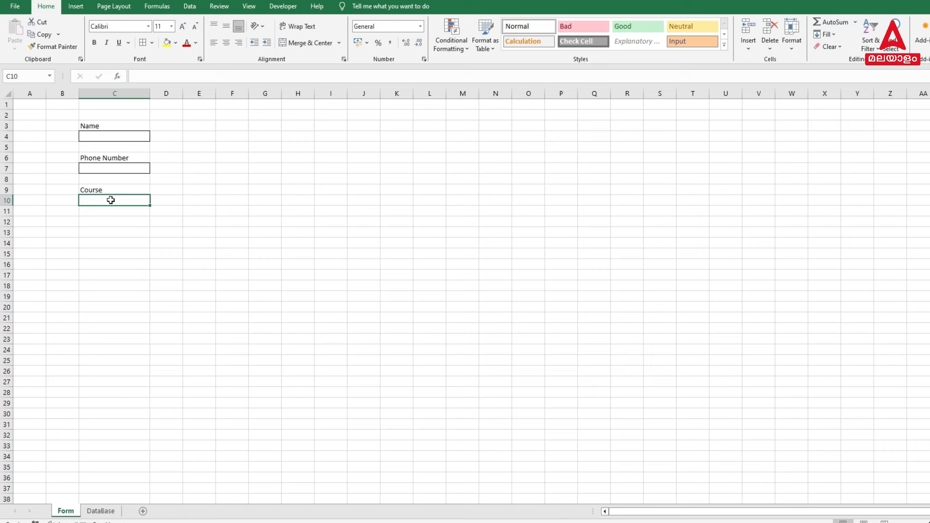
Step: Set the data validation of cell C10, below the Course label, to allow a List
{"action": "left_click", "coordinate": [190, 8]}
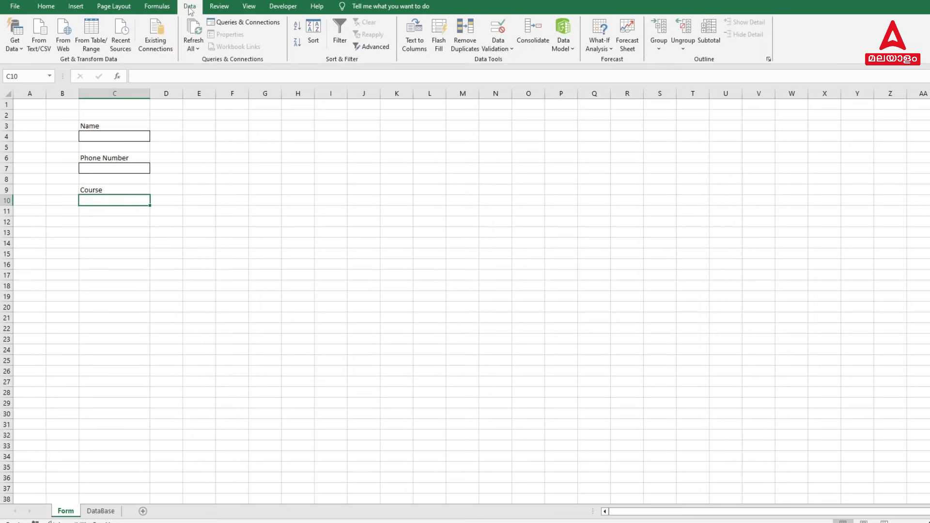
{"action": "left_click", "coordinate": [497, 29]}
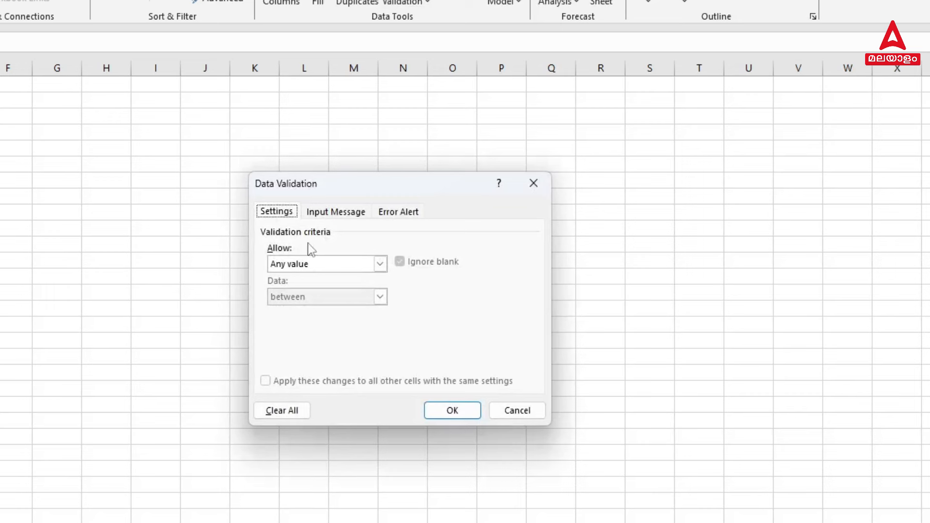
{"action": "left_click", "coordinate": [379, 265]}
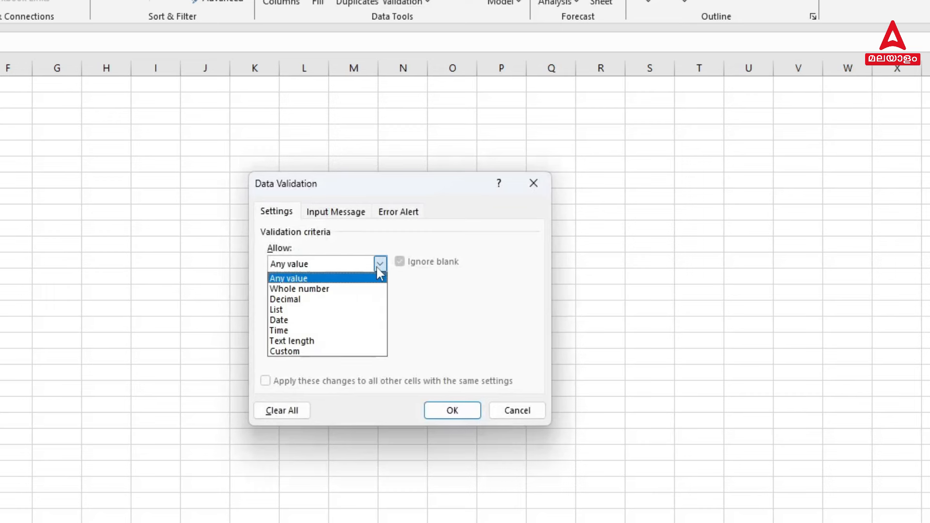
{"action": "left_click", "coordinate": [281, 309]}
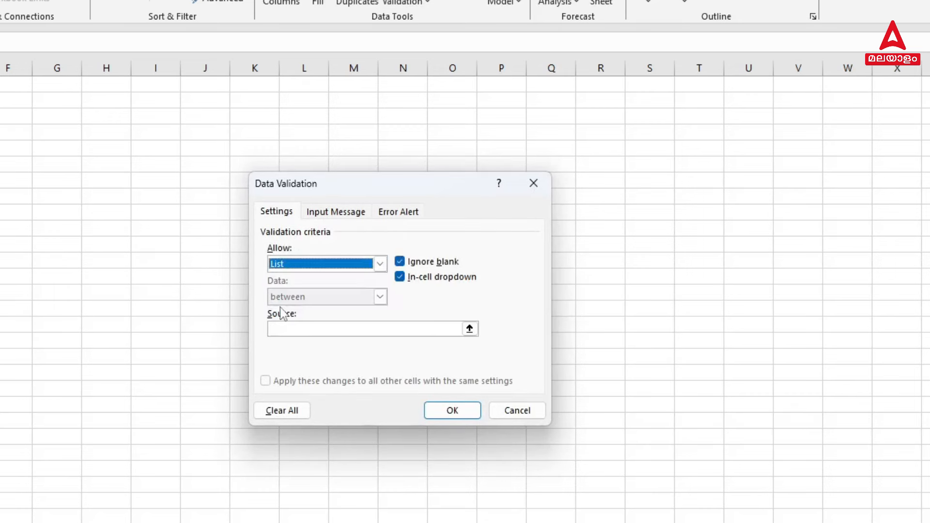
{"action": "left_click", "coordinate": [342, 330]}
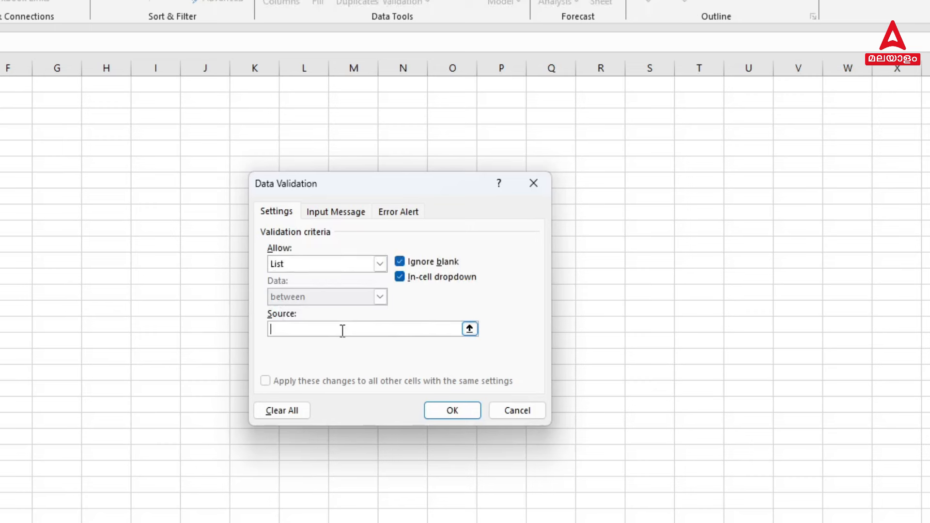
{"action": "left_click", "coordinate": [828, 159]}
{"action": "left_click_drag", "start_coordinate": [828, 159], "coordinate": [841, 289]}
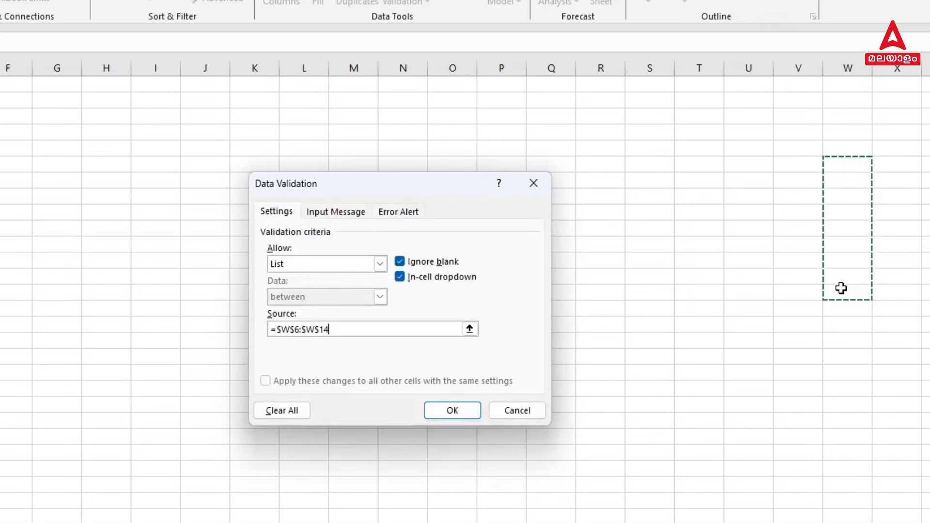
{"action": "left_click", "coordinate": [387, 323]}
{"action": "key", "text": "BackSpace"}
{"action": "key", "text": "BackSpace"}
{"action": "key", "text": "BackSpace"}
{"action": "key", "text": "BackSpace"}
{"action": "key", "text": "BackSpace"}
{"action": "key", "text": "BackSpace"}
{"action": "key", "text": "BackSpace"}
{"action": "key", "text": "BackSpace"}
{"action": "key", "text": "BackSpace"}
{"action": "key", "text": "BackSpace"}
{"action": "key", "text": "BackSpace"}
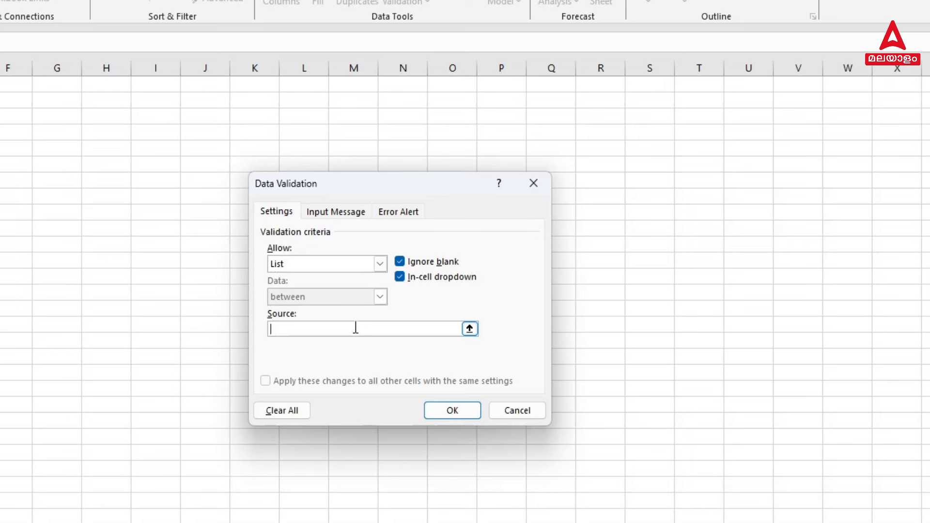
Step: Apply the list source SSC,PSC,BANK,Adv Excel to the validation, and choose PSC from the dropdown in cell C10
{"action": "type", "text": "SSC,PSC,BANK,Adv Excel"}
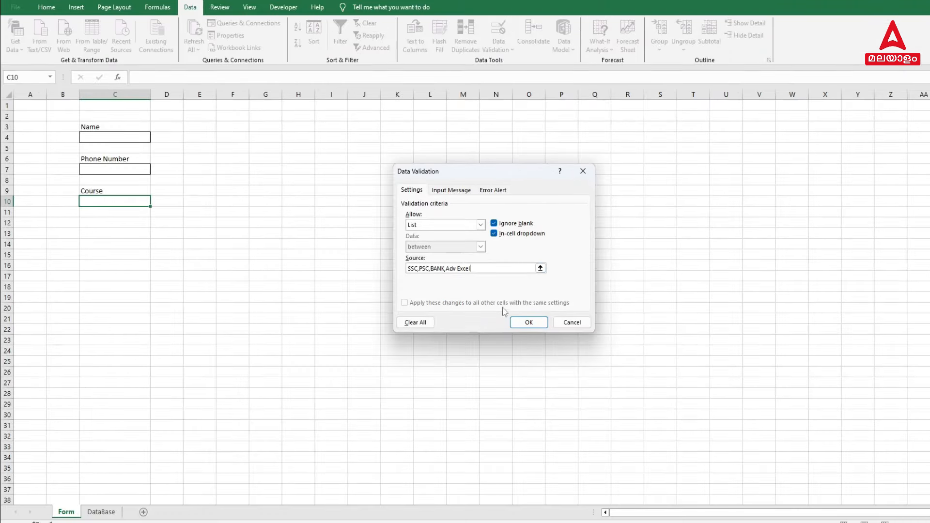
{"action": "left_click", "coordinate": [529, 322]}
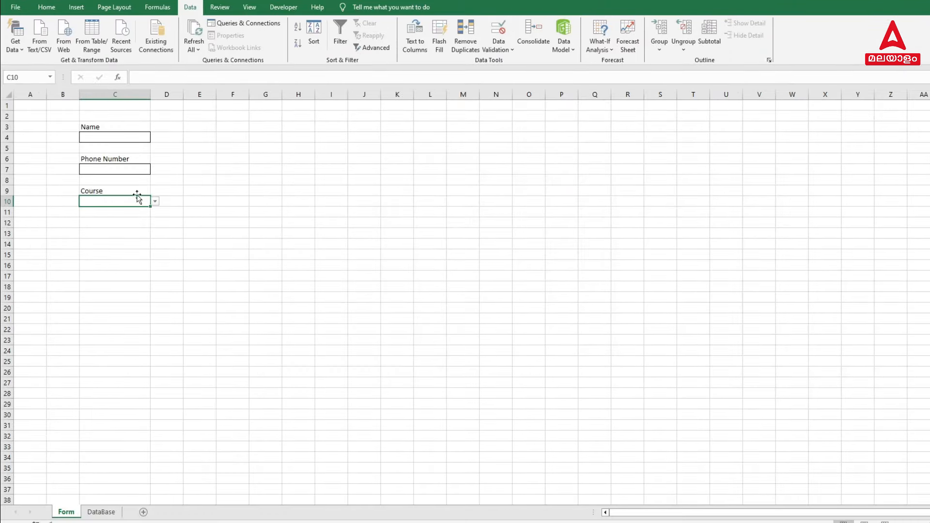
{"action": "left_click", "coordinate": [155, 203]}
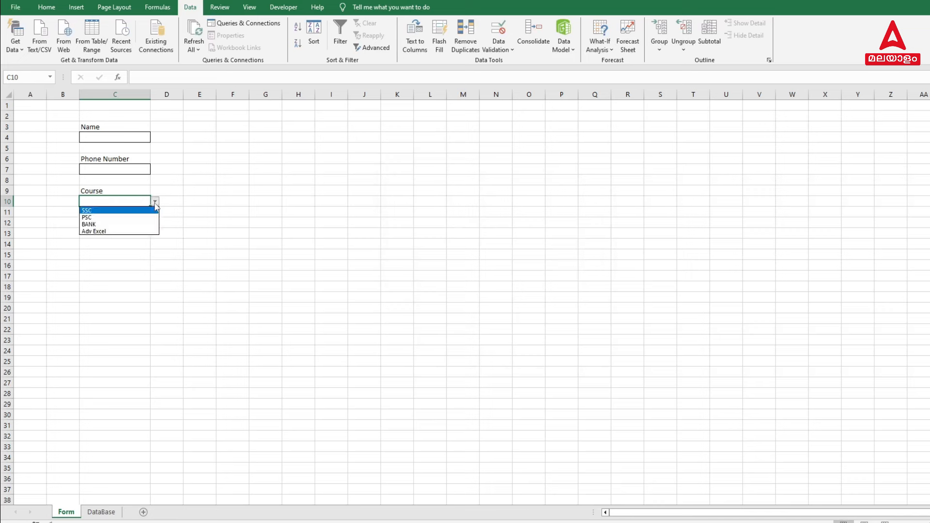
{"action": "left_click", "coordinate": [103, 217]}
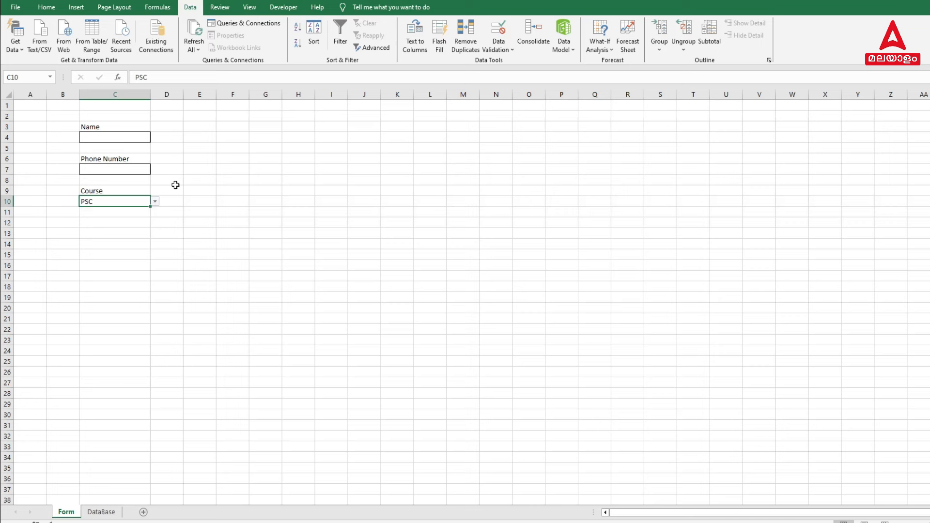
{"action": "left_click", "coordinate": [108, 223]}
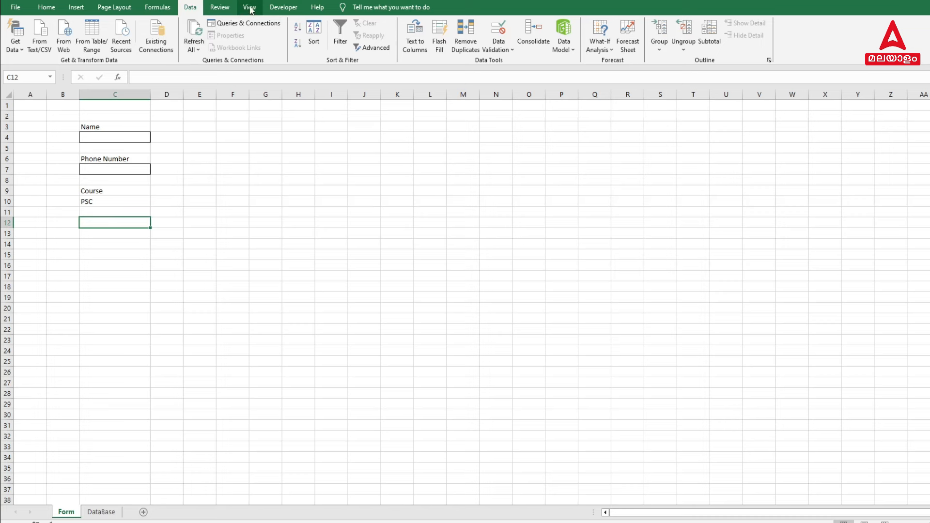
Step: Check in the Excel Options ribbon customization that Developer is enabled among the Main Tabs
{"action": "left_click", "coordinate": [275, 8]}
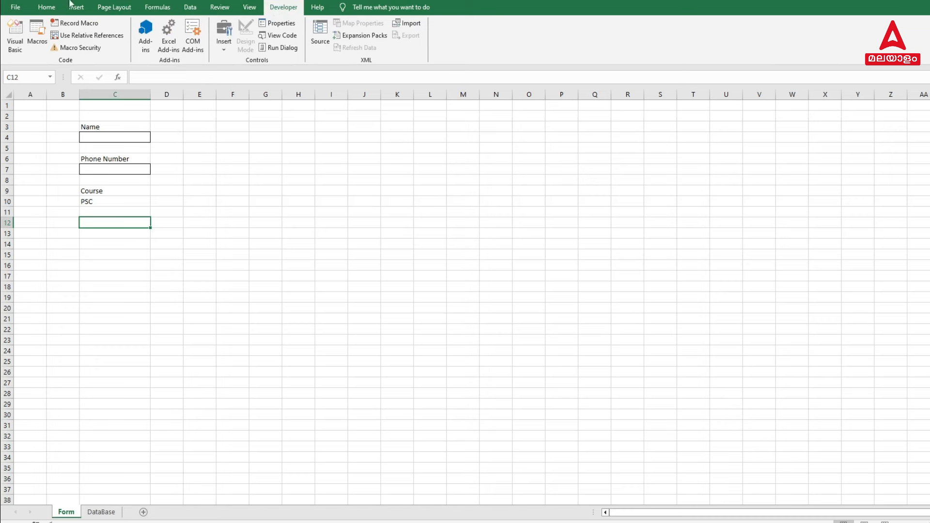
{"action": "left_click", "coordinate": [15, 12]}
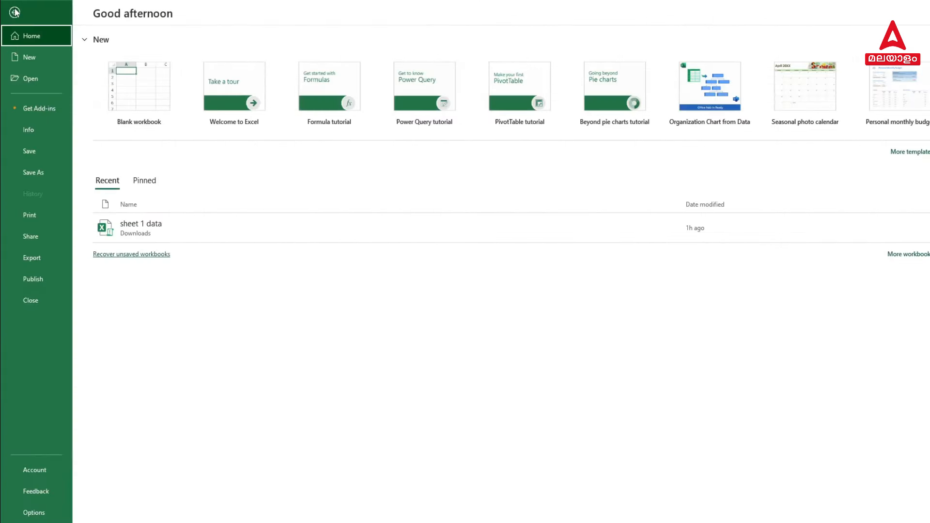
{"action": "left_click", "coordinate": [34, 513]}
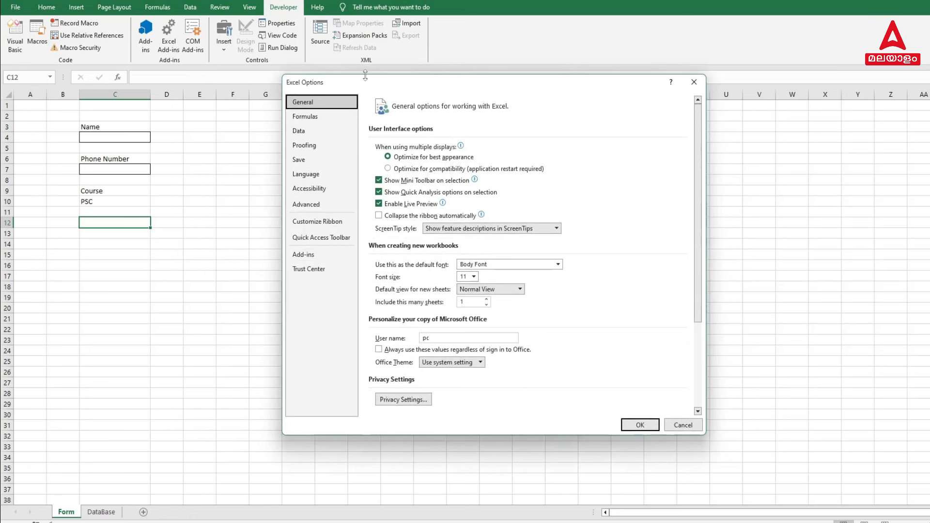
{"action": "left_click", "coordinate": [308, 224]}
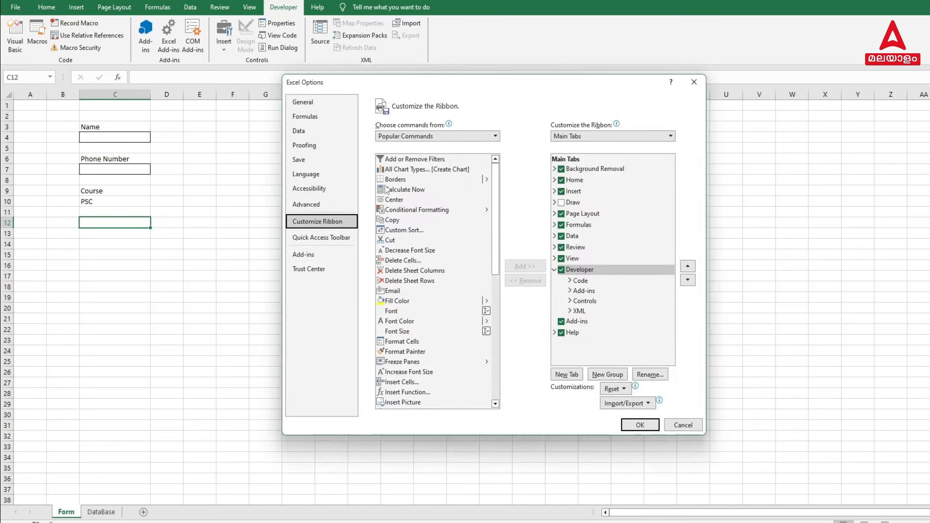
{"action": "left_click", "coordinate": [453, 136]}
{"action": "left_click", "coordinate": [393, 148]}
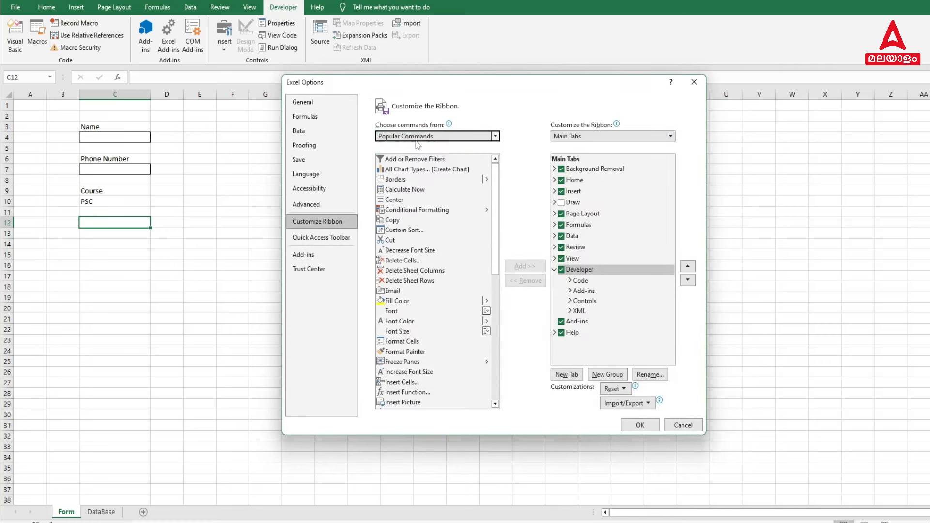
{"action": "left_click", "coordinate": [588, 135]}
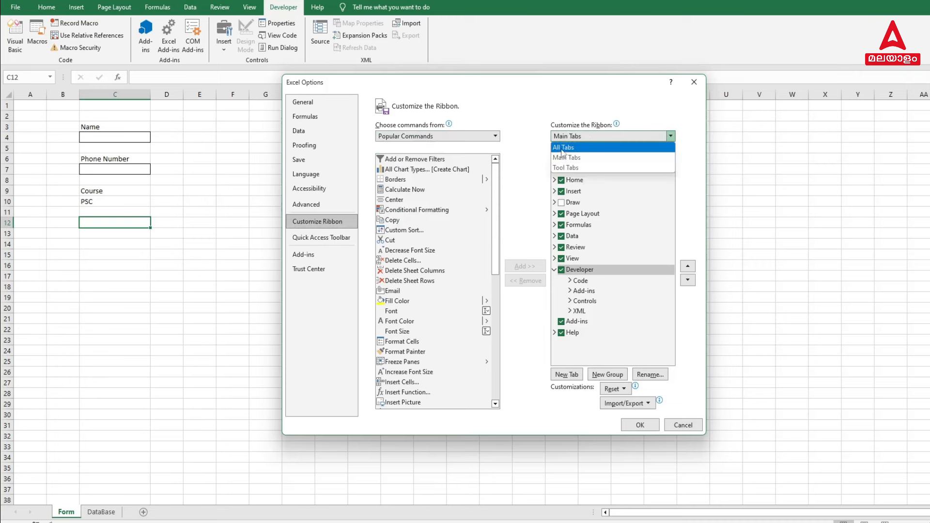
{"action": "left_click", "coordinate": [566, 156]}
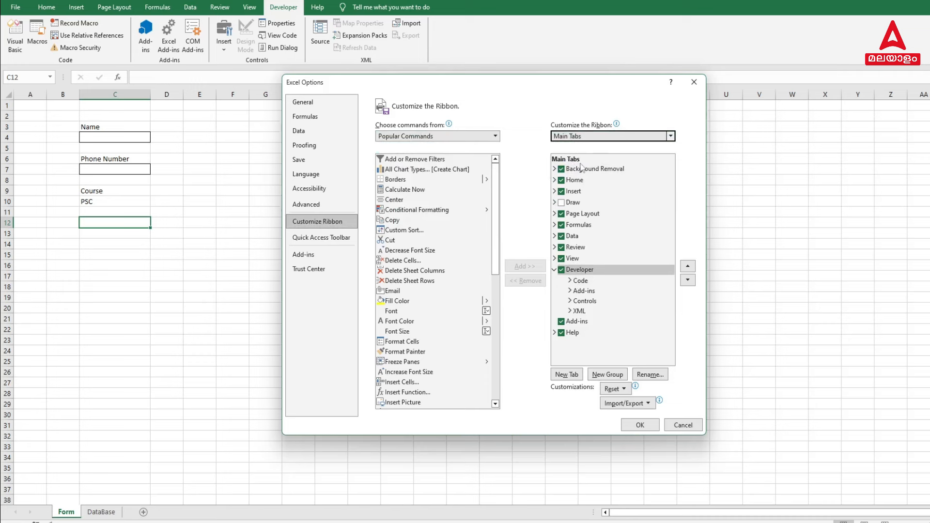
{"action": "left_click", "coordinate": [563, 273]}
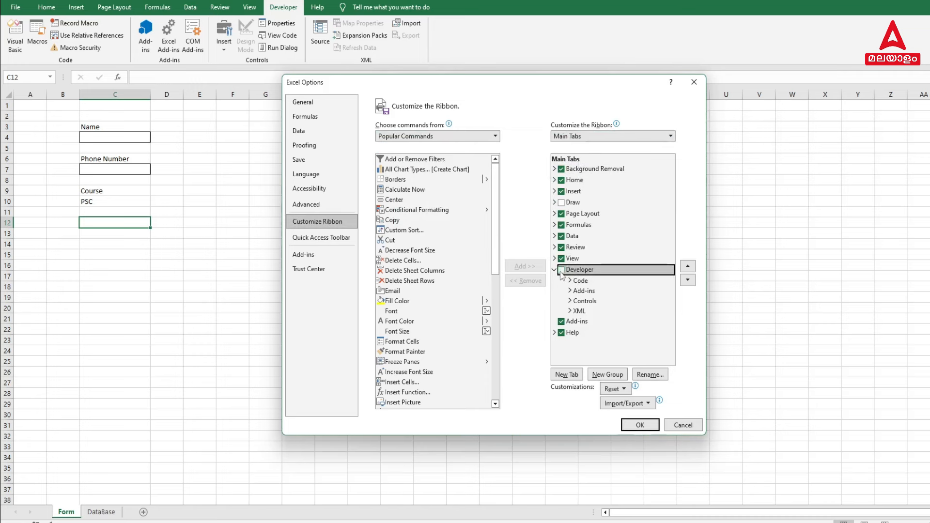
{"action": "left_click", "coordinate": [640, 426]}
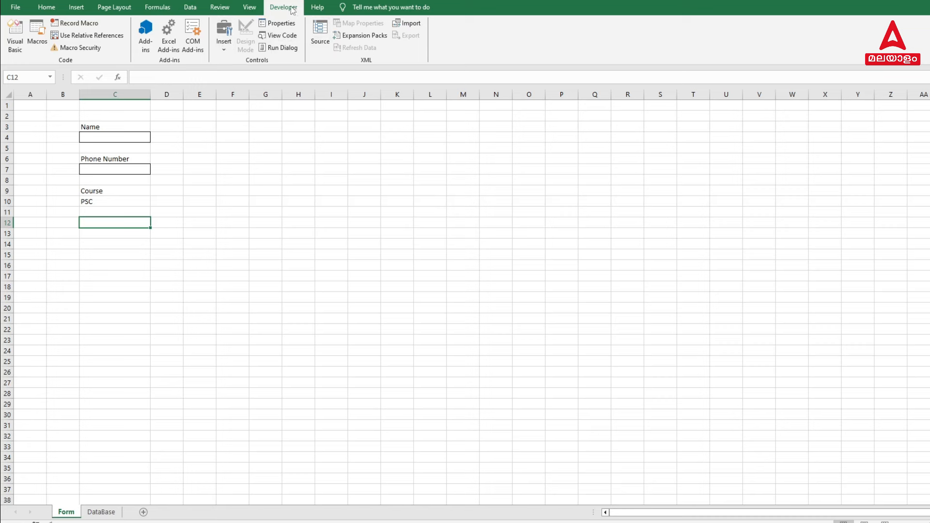
Step: Draw a Group Box form control over cells C12 to C15, below the Course dropdown
{"action": "left_click", "coordinate": [220, 43]}
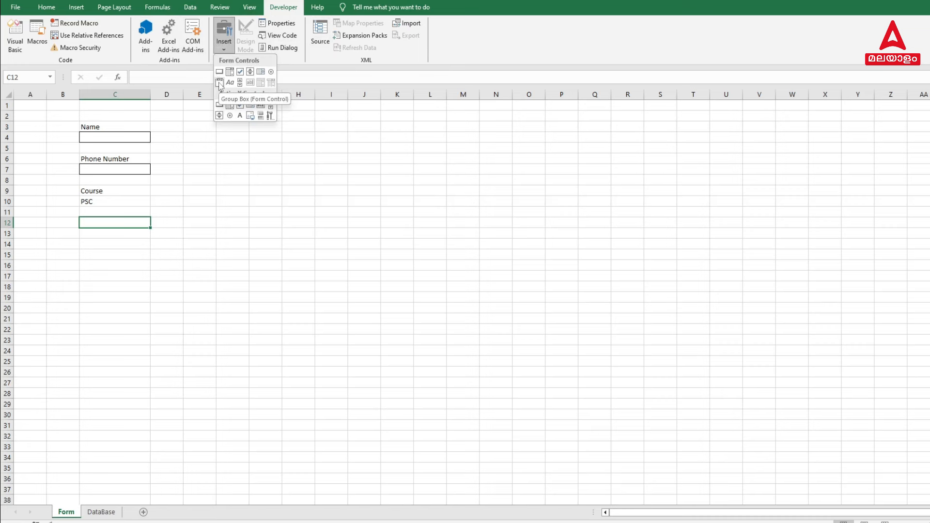
{"action": "left_click", "coordinate": [221, 86]}
{"action": "left_click_drag", "start_coordinate": [79, 218], "coordinate": [150, 261]}
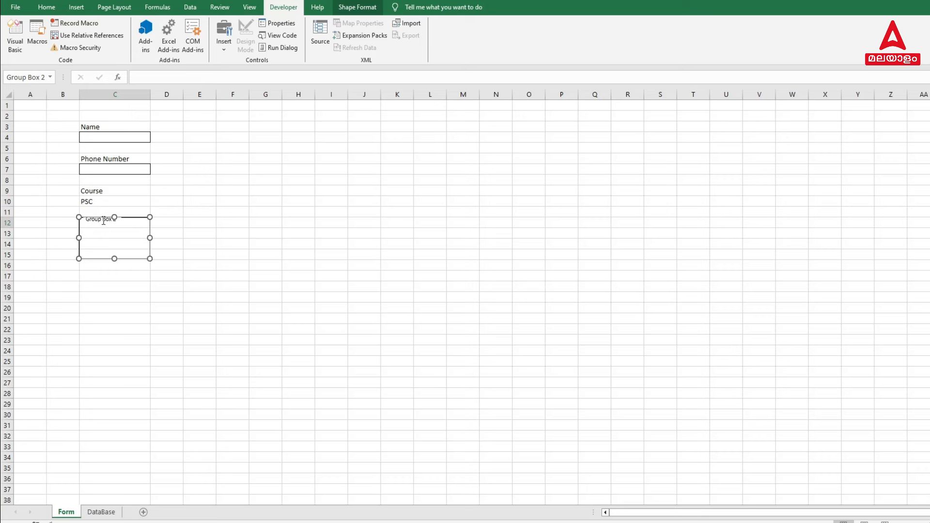
Step: Replace the group box caption with Course Mode
{"action": "left_click", "coordinate": [103, 220]}
{"action": "key", "text": "Delete"}
{"action": "key", "text": "Delete"}
{"action": "key", "text": "Delete"}
{"action": "key", "text": "Delete"}
{"action": "key", "text": "Delete"}
{"action": "key", "text": "Delete"}
{"action": "key", "text": "Delete"}
{"action": "key", "text": "Delete"}
{"action": "key", "text": "Delete"}
{"action": "key", "text": "Delete"}
{"action": "key", "text": "Delete"}
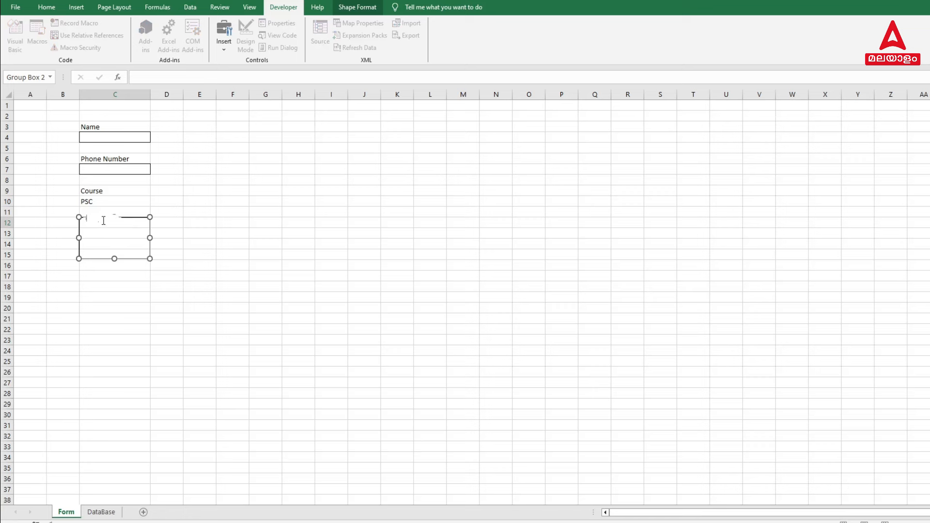
{"action": "type", "text": "course Mode"}
{"action": "left_click", "coordinate": [200, 233]}
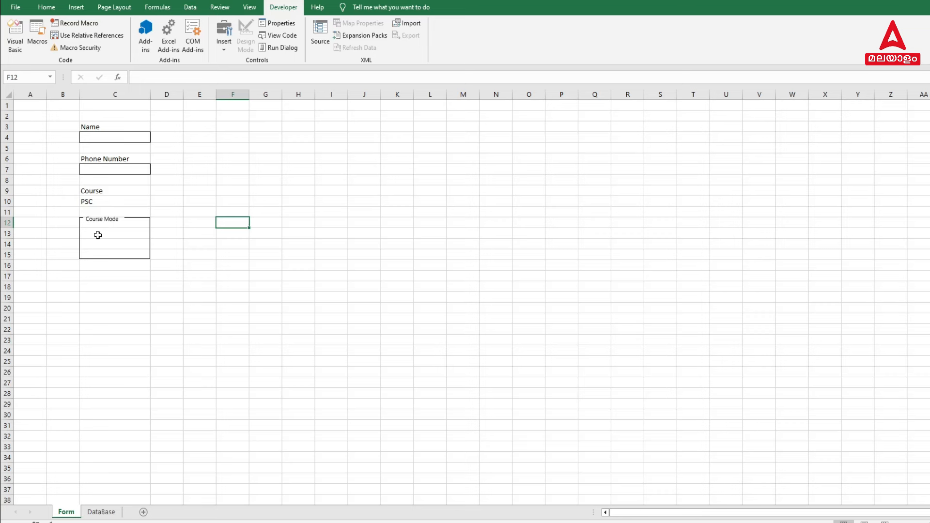
Step: Draw an Option Button form control in the upper part of the Course Mode group box
{"action": "left_click", "coordinate": [218, 44]}
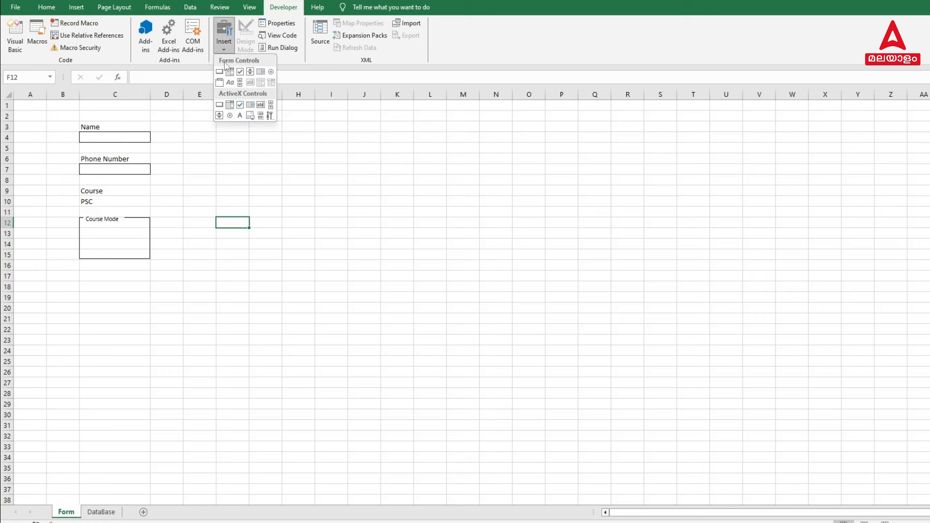
{"action": "left_click", "coordinate": [271, 73]}
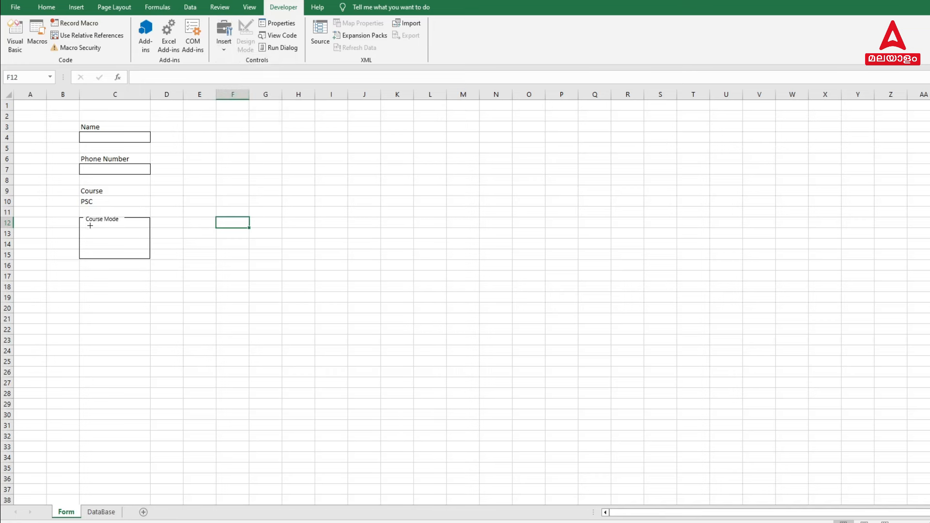
{"action": "left_click_drag", "start_coordinate": [84, 228], "coordinate": [125, 238]}
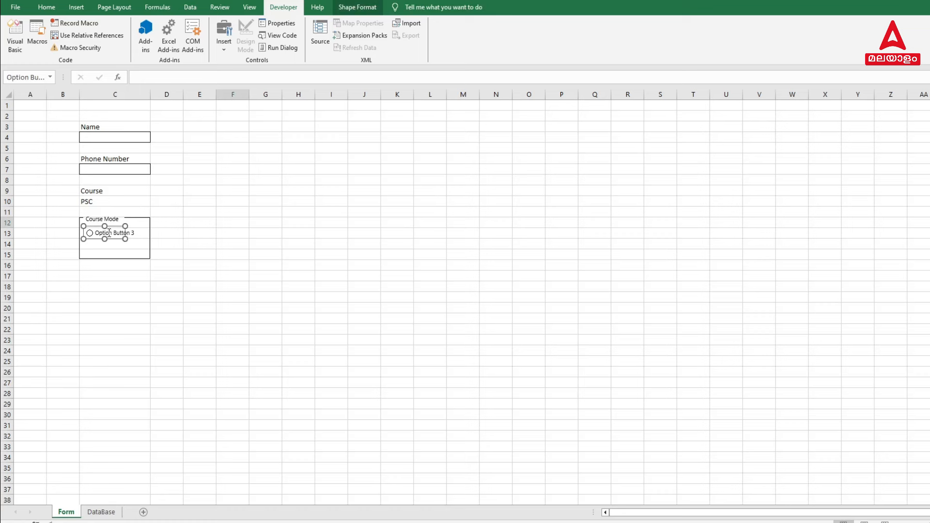
Step: Replace the option button's label with Online
{"action": "left_click", "coordinate": [109, 233]}
{"action": "key", "text": "Delete"}
{"action": "key", "text": "Delete"}
{"action": "key", "text": "Delete"}
{"action": "key", "text": "Delete"}
{"action": "key", "text": "Delete"}
{"action": "key", "text": "Delete"}
{"action": "key", "text": "Delete"}
{"action": "key", "text": "Delete"}
{"action": "key", "text": "Delete"}
{"action": "key", "text": "Delete"}
{"action": "key", "text": "Delete"}
{"action": "key", "text": "Delete"}
{"action": "key", "text": "Delete"}
{"action": "key", "text": "Delete"}
{"action": "key", "text": "Delete"}
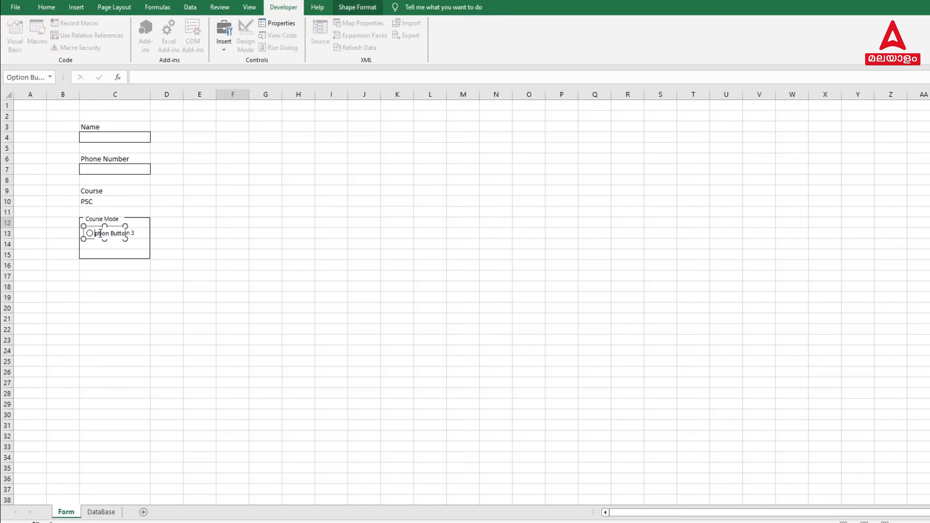
{"action": "type", "text": "Online"}
{"action": "left_click", "coordinate": [196, 227]}
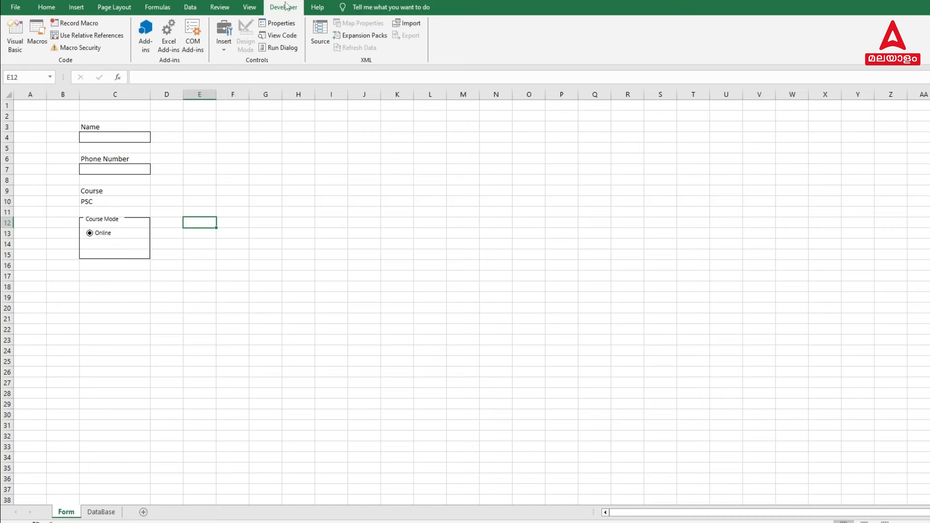
Step: Duplicate the Online option button directly below it inside the group box and label the copy Offline
{"action": "left_click", "coordinate": [102, 238], "text": "ctrl"}
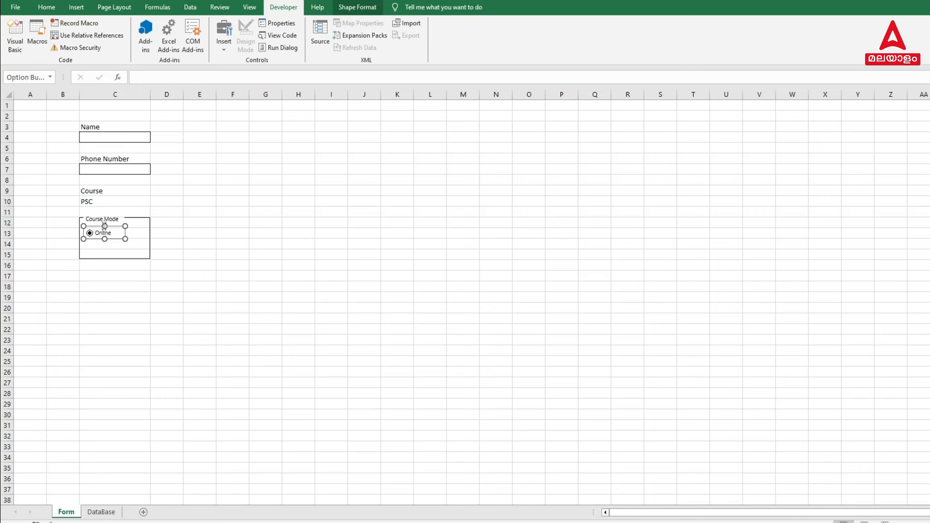
{"action": "left_click_drag", "start_coordinate": [116, 237], "coordinate": [117, 248]}
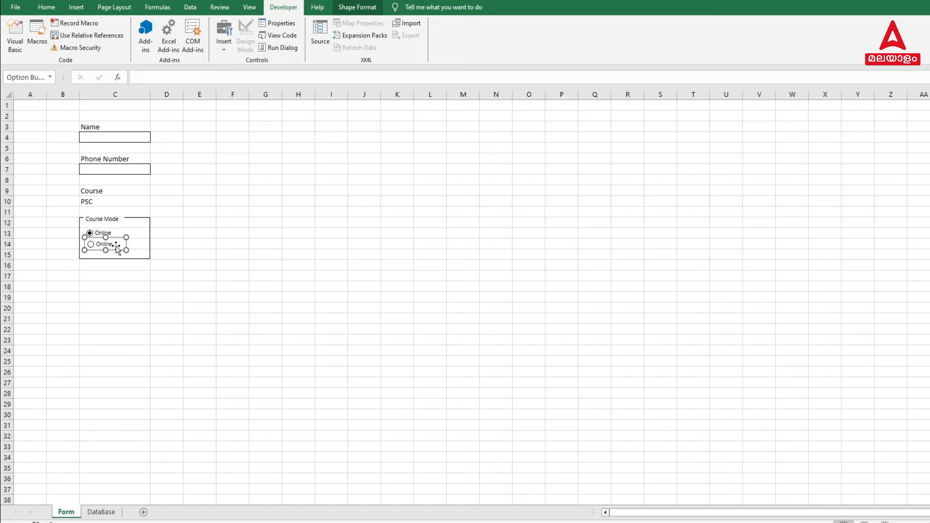
{"action": "left_click", "coordinate": [100, 243]}
{"action": "key", "text": "Delete"}
{"action": "key", "text": "Delete"}
{"action": "key", "text": "Delete"}
{"action": "key", "text": "Delete"}
{"action": "key", "text": "Delete"}
{"action": "key", "text": "Delete"}
{"action": "type", "text": "Offline"}
{"action": "left_click", "coordinate": [186, 233]}
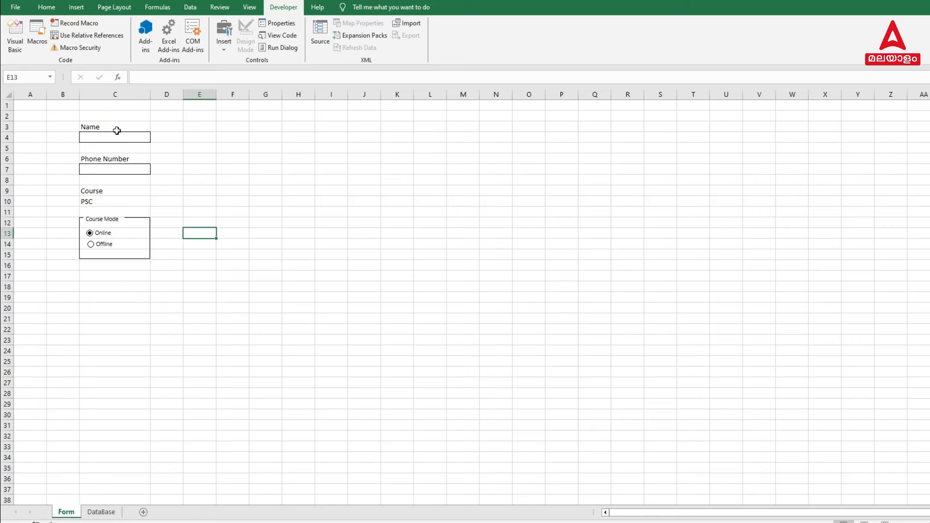
Step: Apply All Borders to the course dropdown cell C10
{"action": "left_click", "coordinate": [116, 199]}
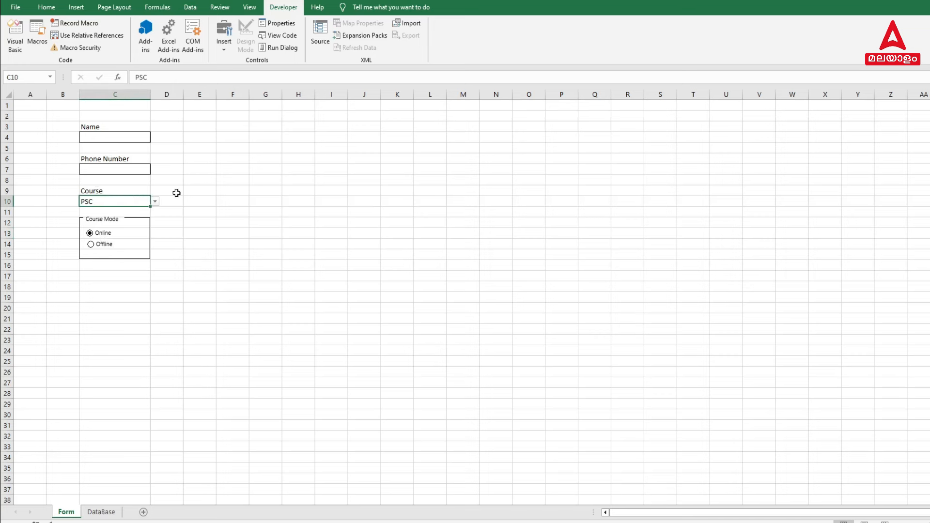
{"action": "left_click", "coordinate": [46, 7]}
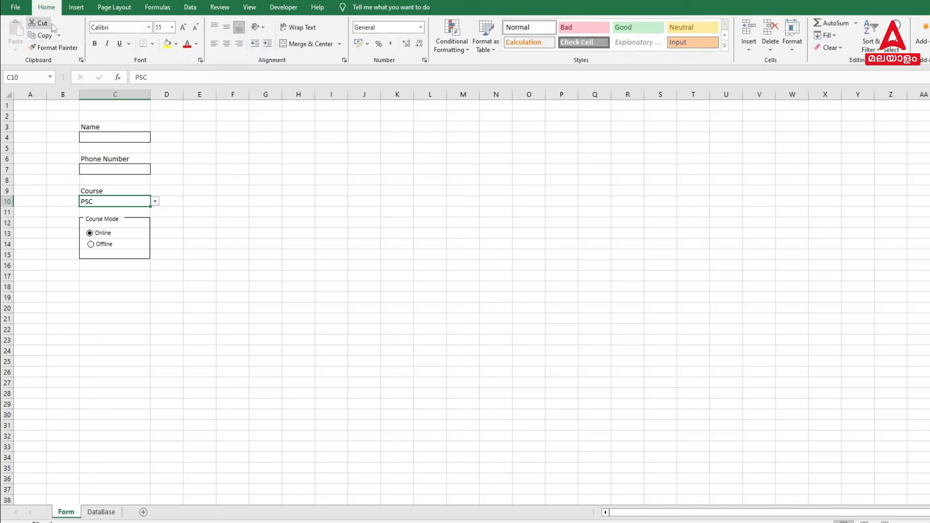
{"action": "left_click", "coordinate": [152, 44]}
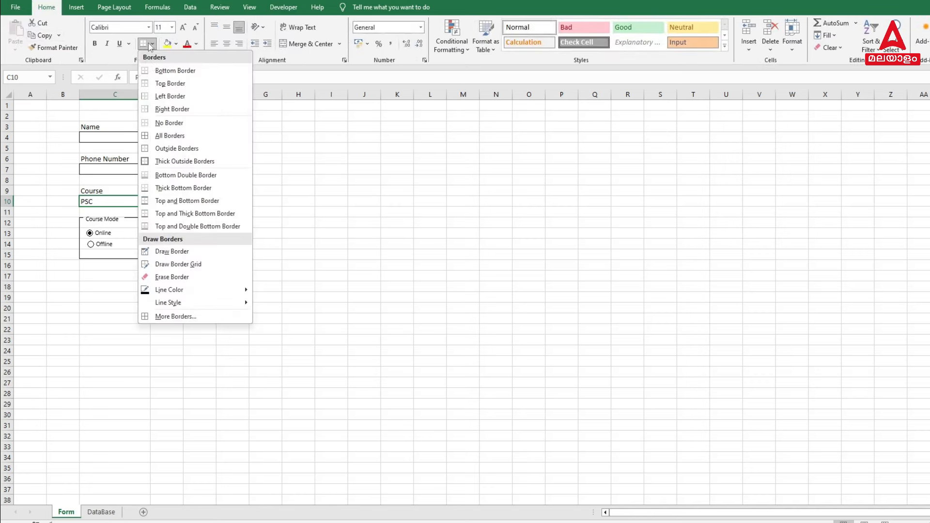
{"action": "left_click", "coordinate": [147, 135]}
{"action": "left_click", "coordinate": [191, 171]}
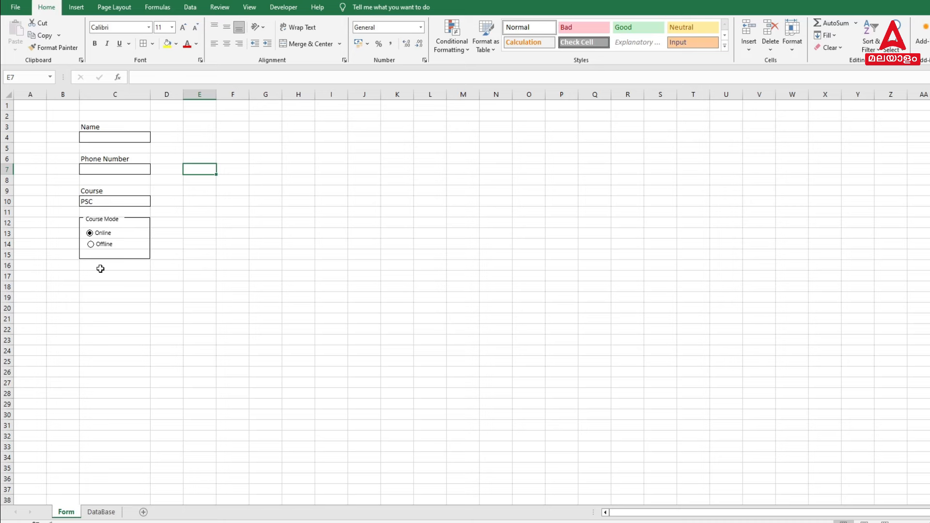
Step: Draw a rectangle about 3.6 cm wide and 0.53 cm high in cell C17, below the group box, with the text Submit
{"action": "left_click", "coordinate": [75, 8]}
{"action": "left_click", "coordinate": [143, 37]}
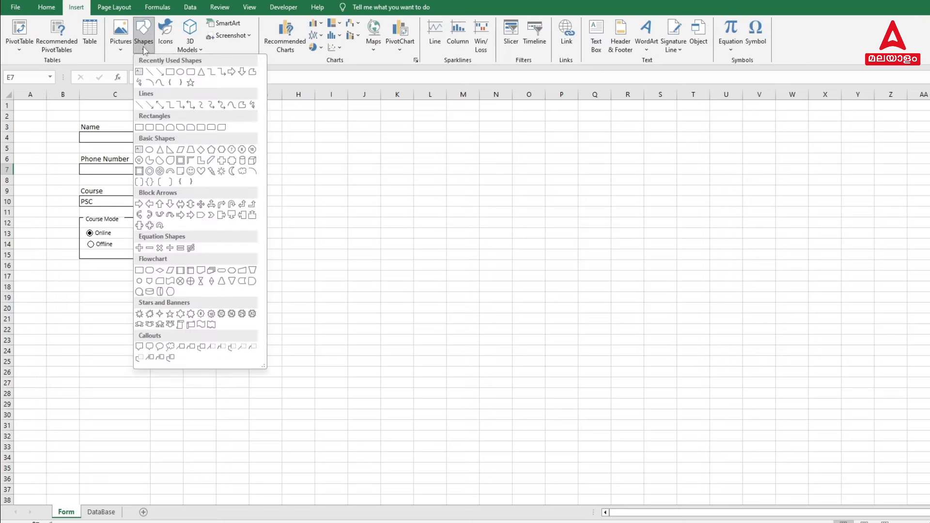
{"action": "left_click", "coordinate": [161, 71]}
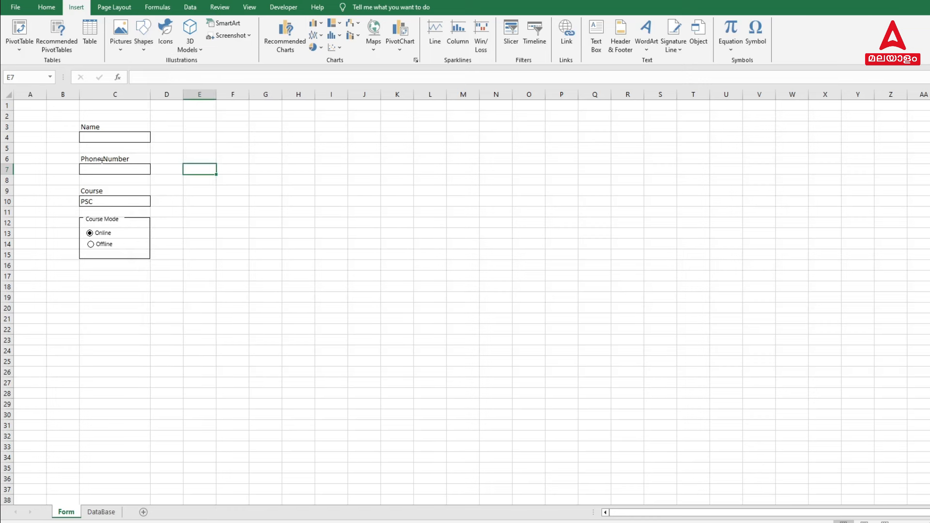
{"action": "left_click_drag", "start_coordinate": [80, 270], "coordinate": [150, 280]}
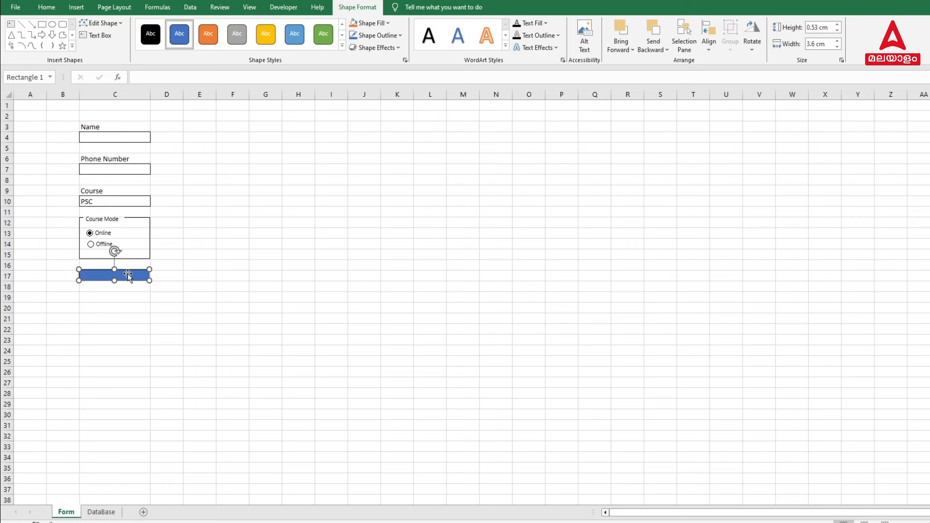
{"action": "type", "text": "Submit"}
Step: Center the Submit text in the rectangle horizontally and make it bold at font size 14
{"action": "double_click", "coordinate": [106, 277]}
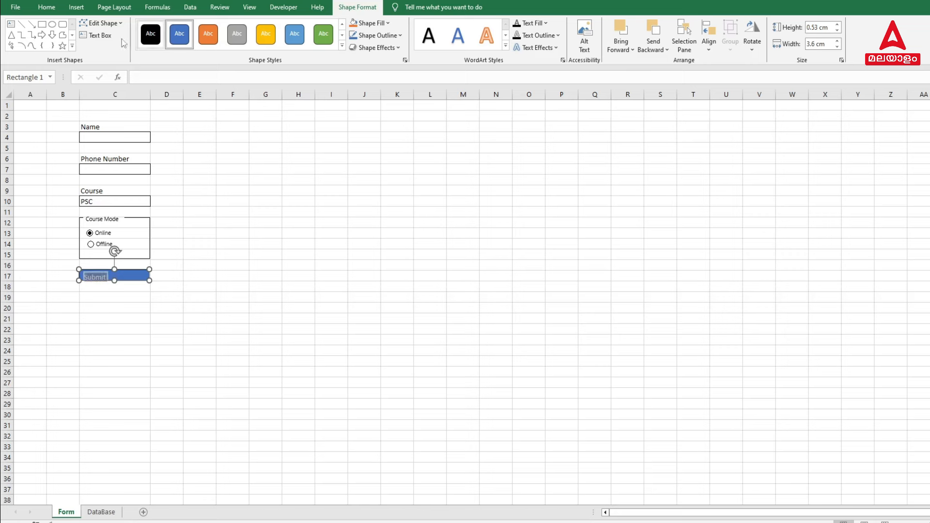
{"action": "left_click", "coordinate": [47, 7]}
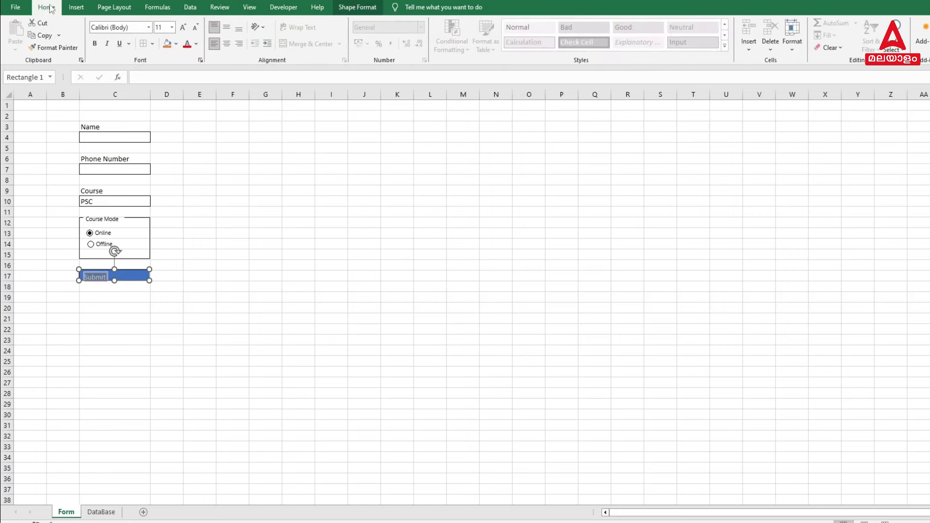
{"action": "left_click", "coordinate": [226, 43]}
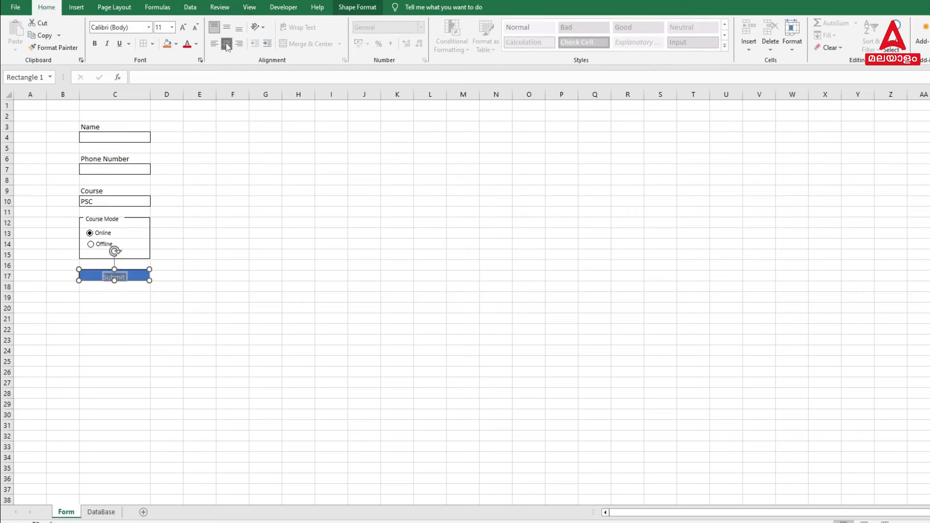
{"action": "left_click", "coordinate": [183, 28]}
{"action": "left_click", "coordinate": [184, 28]}
{"action": "left_click", "coordinate": [95, 45]}
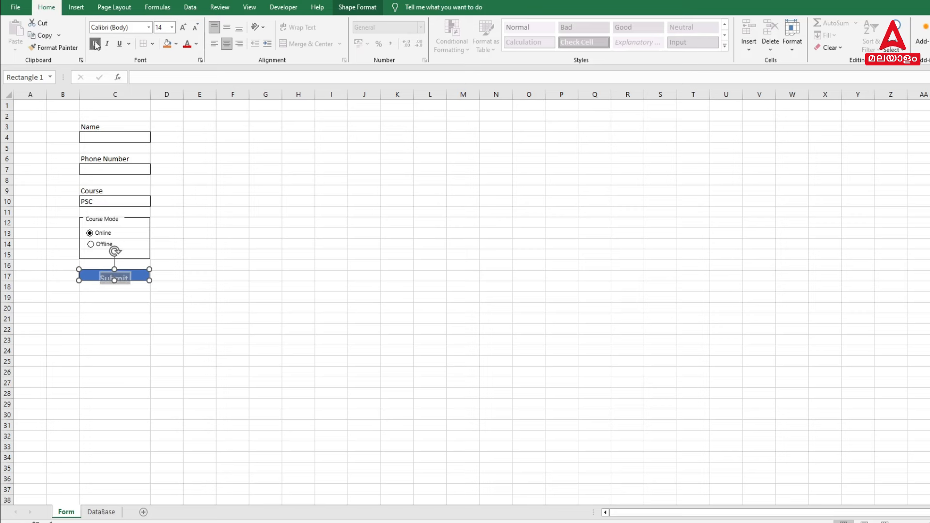
Step: Extend the Submit rectangle's lower edge into row 18 so that the enlarged text fits, and deselect the shape
{"action": "left_click", "coordinate": [87, 279]}
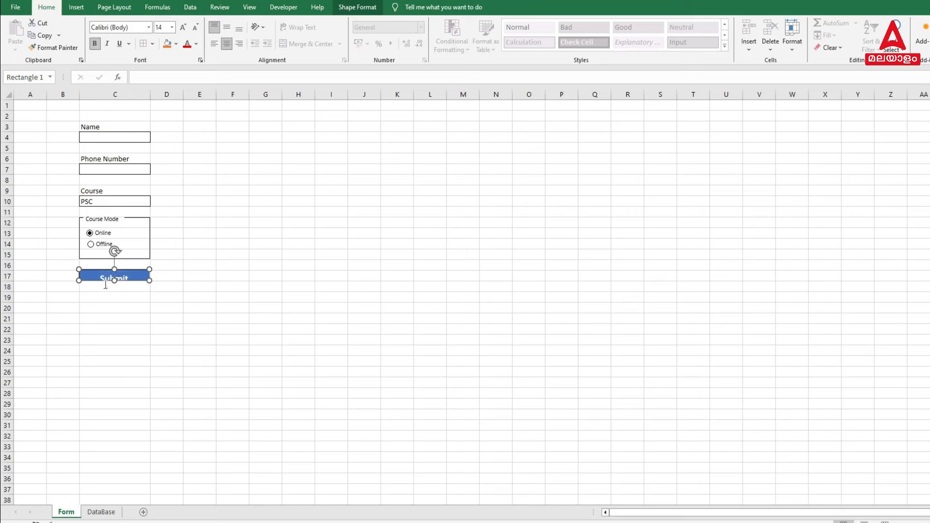
{"action": "left_click_drag", "start_coordinate": [114, 281], "coordinate": [114, 285]}
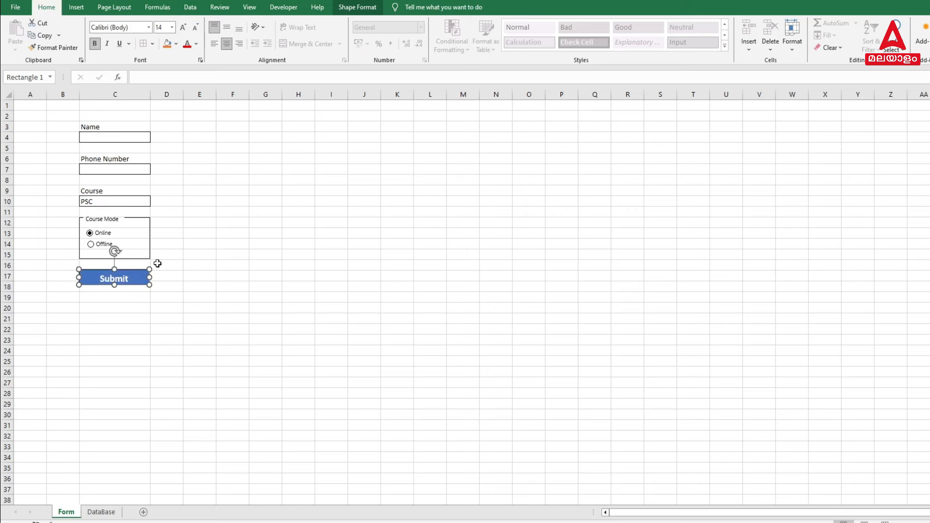
{"action": "left_click", "coordinate": [173, 288]}
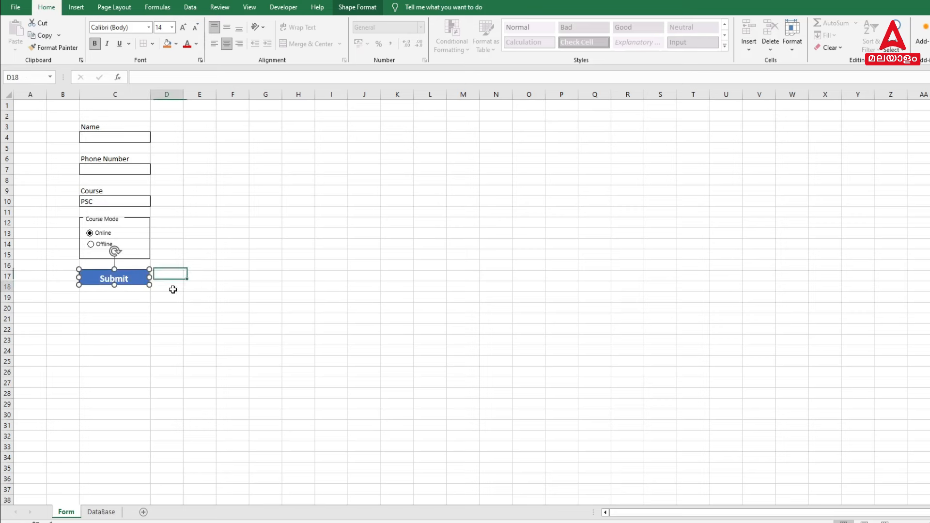
Step: Duplicate the Submit rectangle directly below the original, across rows 18 and 19, and change the copy's text to Clear All
{"action": "left_click", "coordinate": [137, 284]}
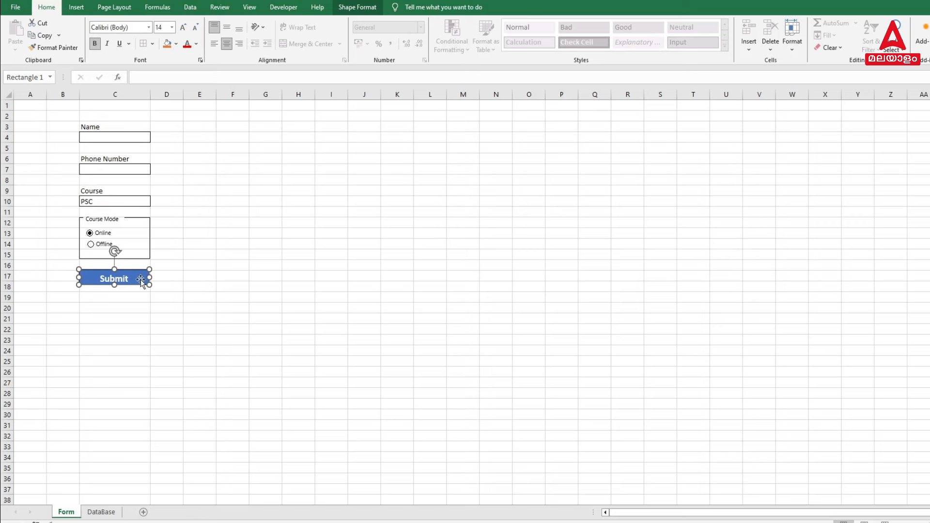
{"action": "left_click_drag", "start_coordinate": [138, 279], "coordinate": [137, 298]}
{"action": "left_click", "coordinate": [128, 296]}
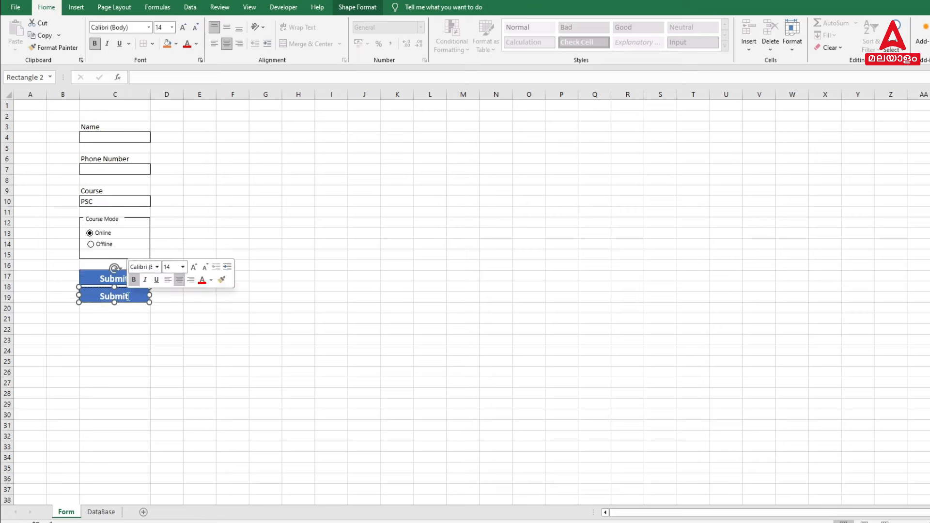
{"action": "left_click_drag", "start_coordinate": [100, 292], "coordinate": [128, 295]}
{"action": "type", "text": "Clear All"}
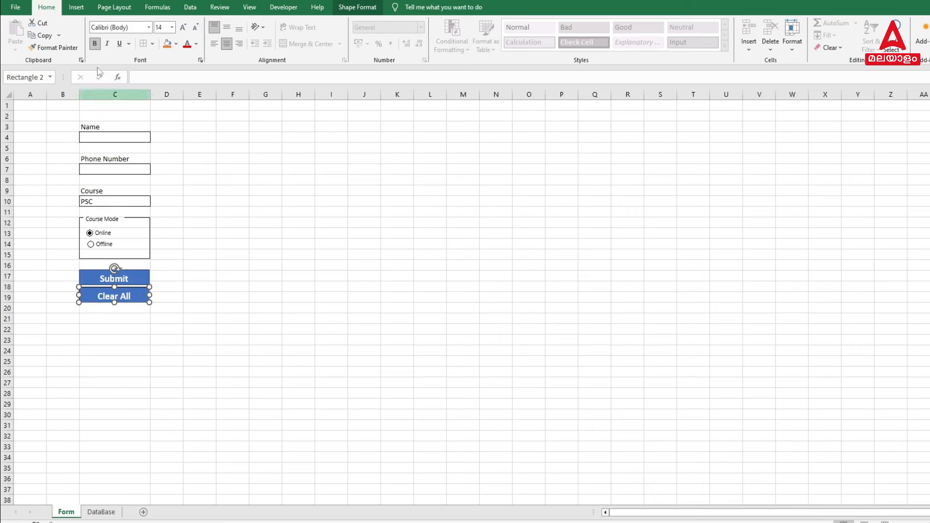
Step: Remove the fill and the outline from the Clear All rectangle
{"action": "right_click", "coordinate": [136, 298]}
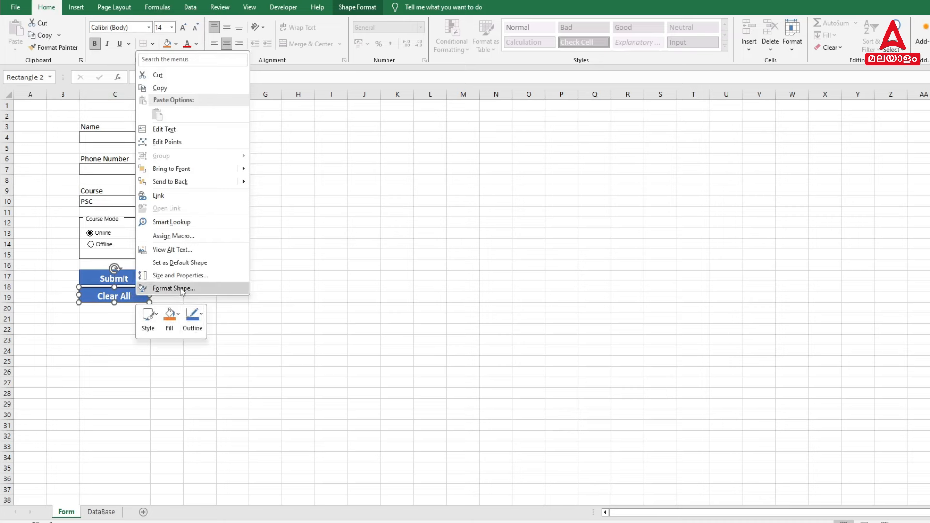
{"action": "left_click", "coordinate": [359, 7]}
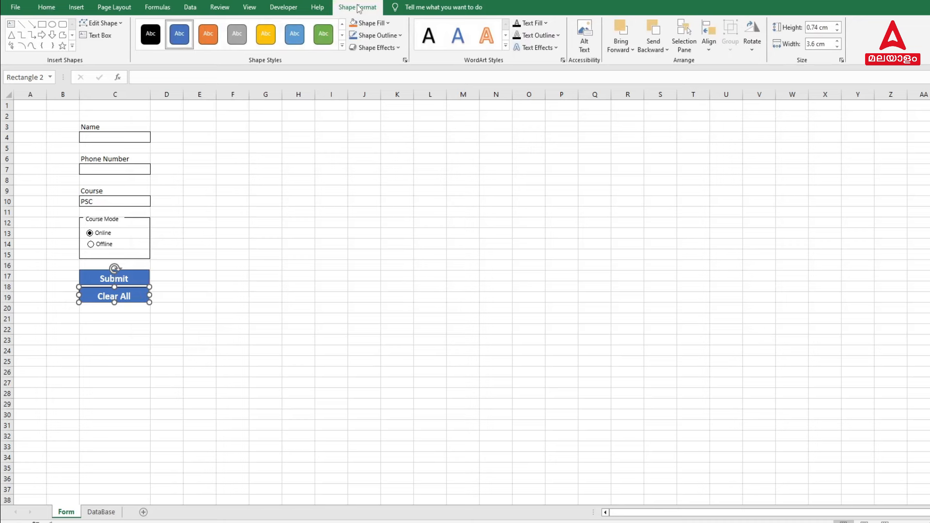
{"action": "left_click", "coordinate": [387, 24]}
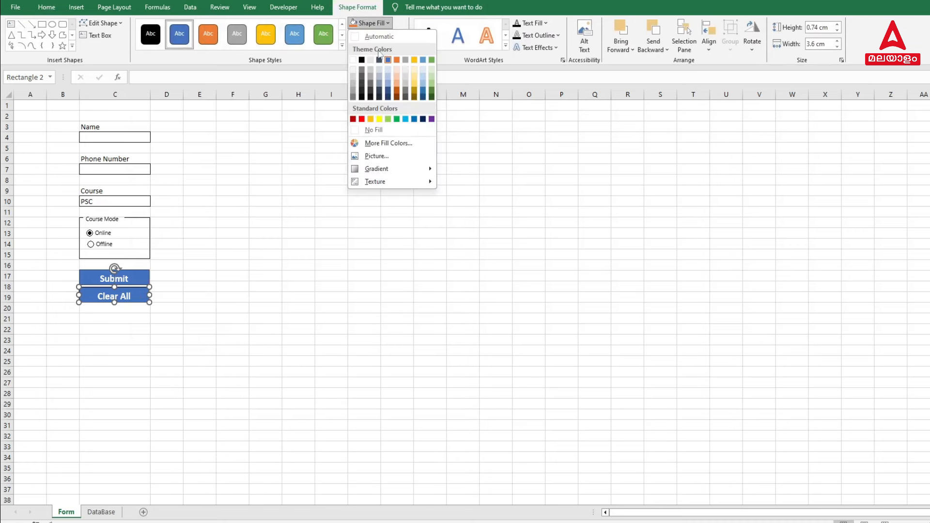
{"action": "left_click", "coordinate": [373, 130]}
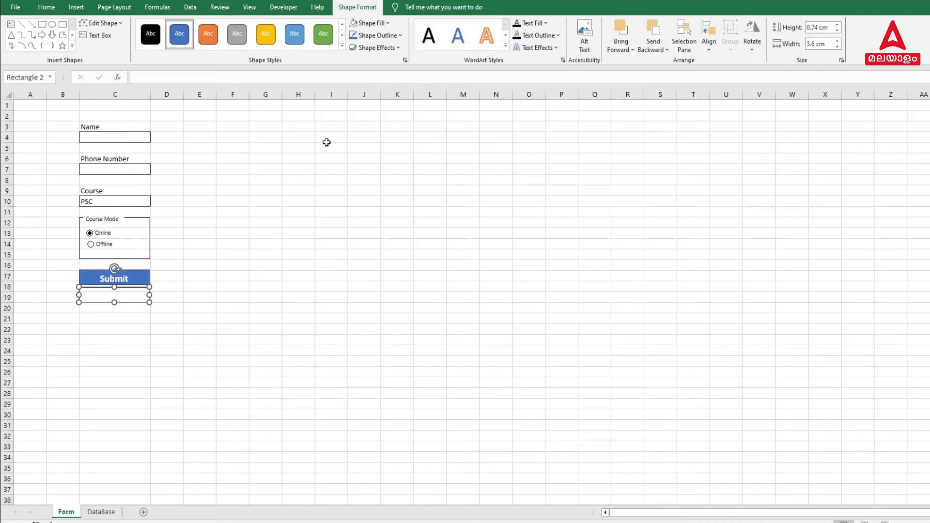
{"action": "left_click", "coordinate": [398, 36]}
{"action": "left_click", "coordinate": [368, 145]}
Step: Make the Clear All text black and reduce its font size to 11
{"action": "left_click_drag", "start_coordinate": [97, 296], "coordinate": [132, 296]}
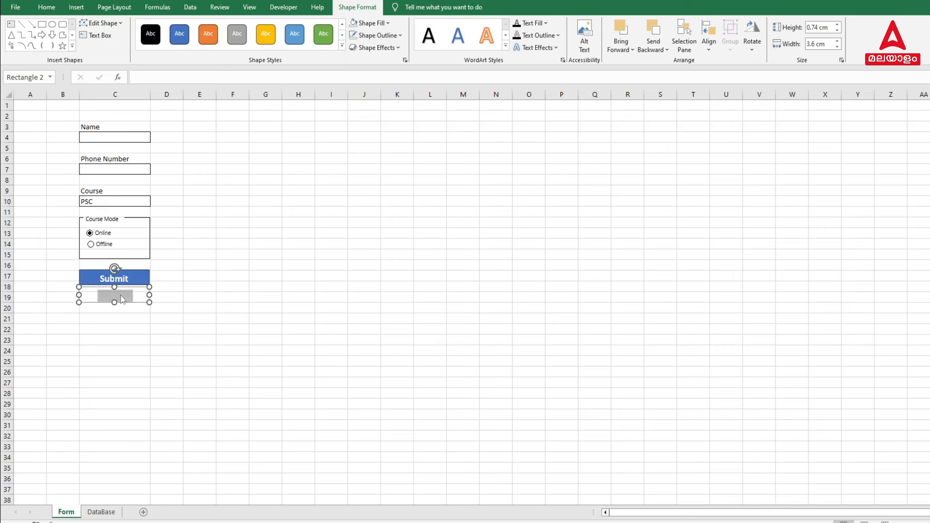
{"action": "left_click", "coordinate": [47, 6]}
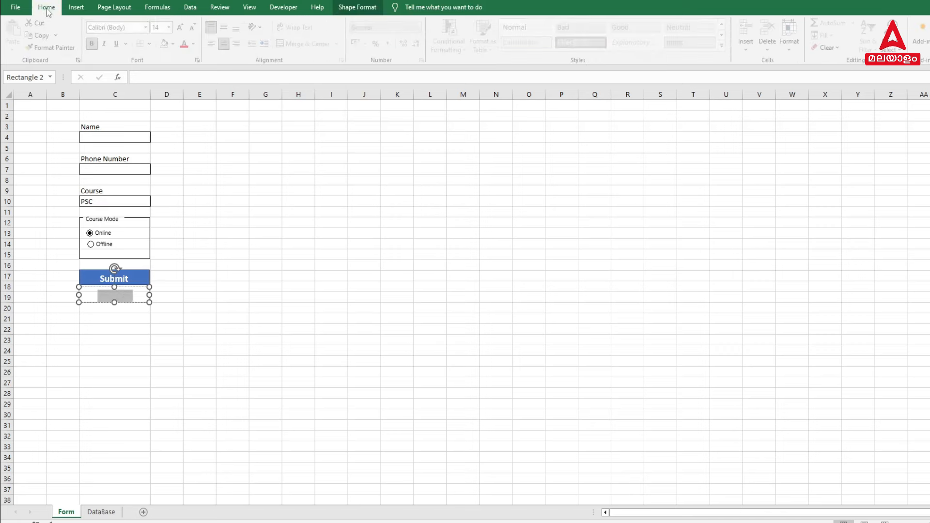
{"action": "left_click", "coordinate": [197, 44]}
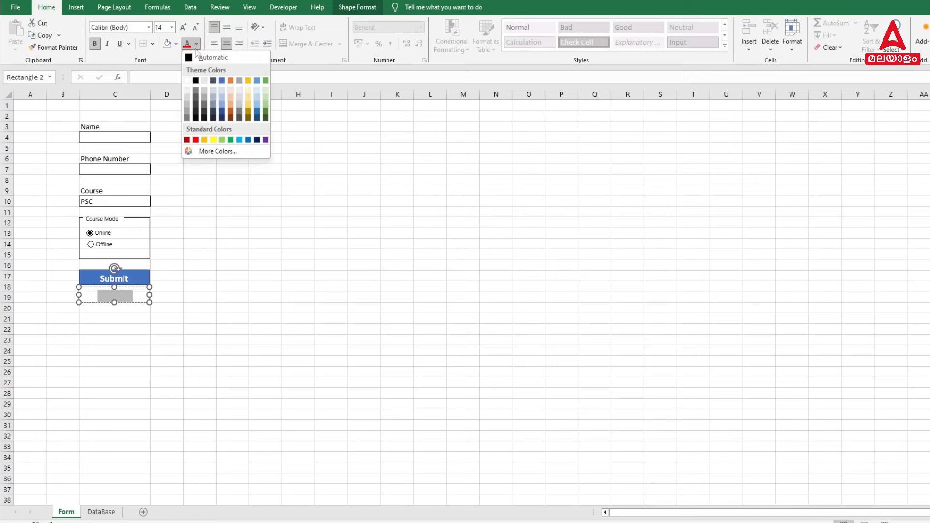
{"action": "left_click", "coordinate": [196, 81]}
{"action": "left_click", "coordinate": [195, 27]}
{"action": "left_click", "coordinate": [195, 27]}
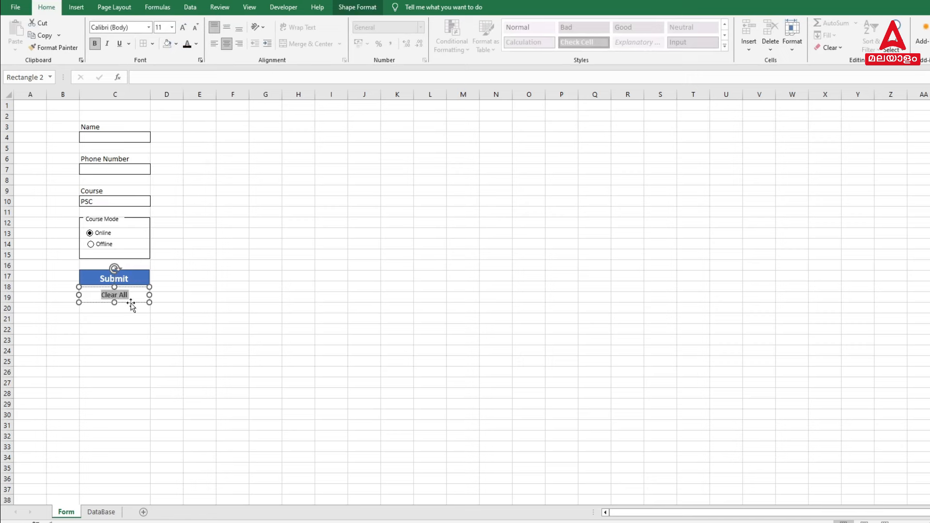
Step: Nudge the Clear All shape slightly closer to the Submit rectangle and deselect it
{"action": "left_click", "coordinate": [148, 293]}
{"action": "left_click_drag", "start_coordinate": [148, 294], "coordinate": [123, 287]}
{"action": "left_click", "coordinate": [182, 284]}
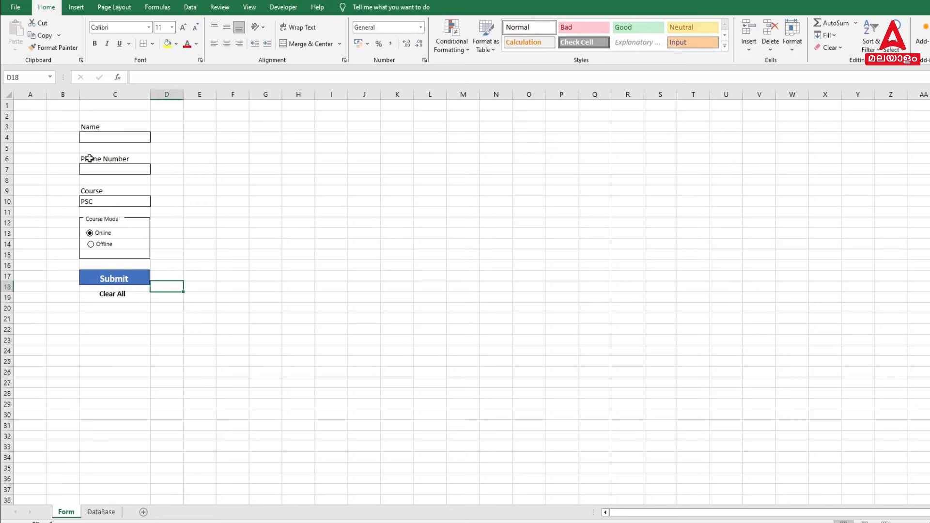
Step: Format the Name, Phone Number and Course labels in bold Bahnschrift SemiBold SemiConden and increase their indent by one level
{"action": "left_click", "coordinate": [89, 125]}
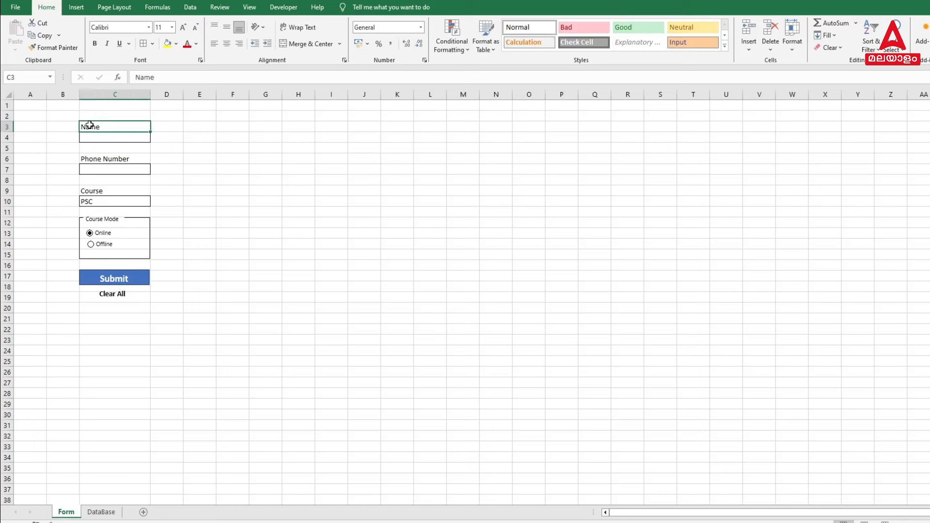
{"action": "left_click", "coordinate": [92, 157], "text": "ctrl"}
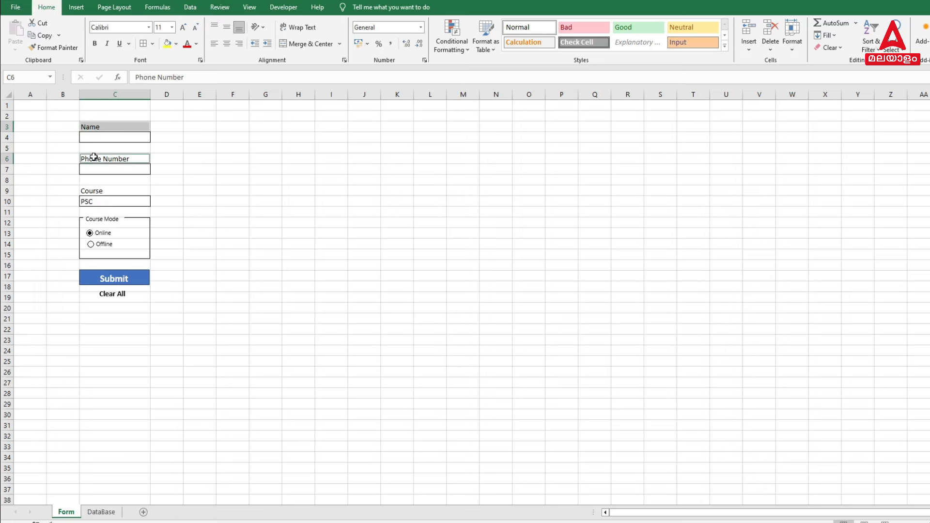
{"action": "left_click", "coordinate": [92, 191], "text": "ctrl"}
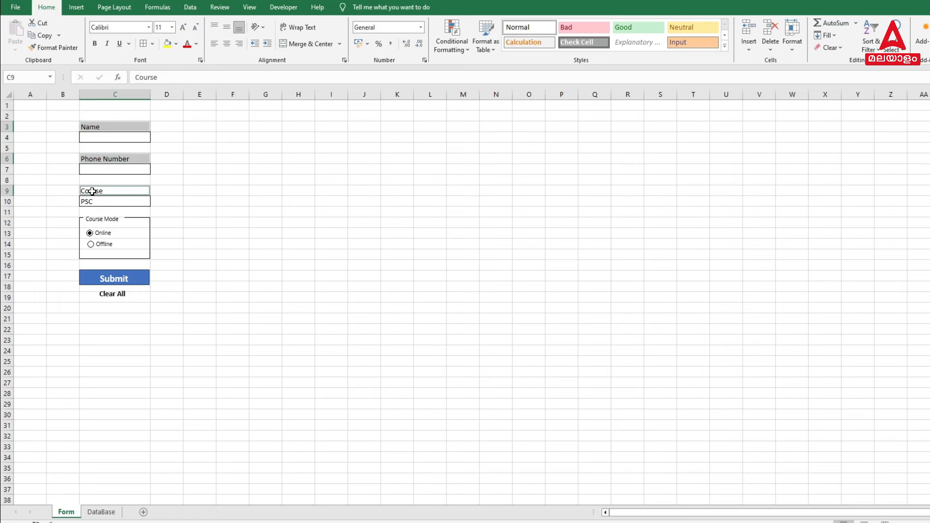
{"action": "left_click", "coordinate": [149, 27]}
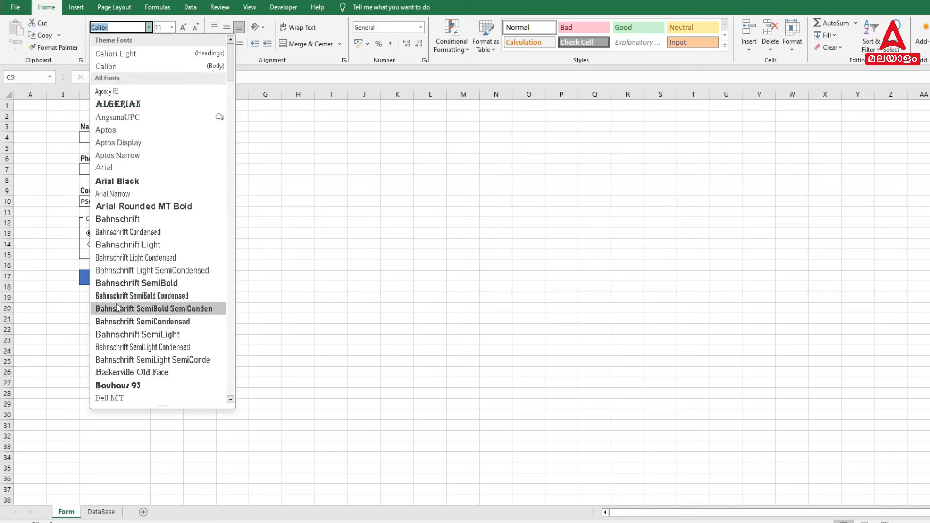
{"action": "left_click", "coordinate": [117, 309]}
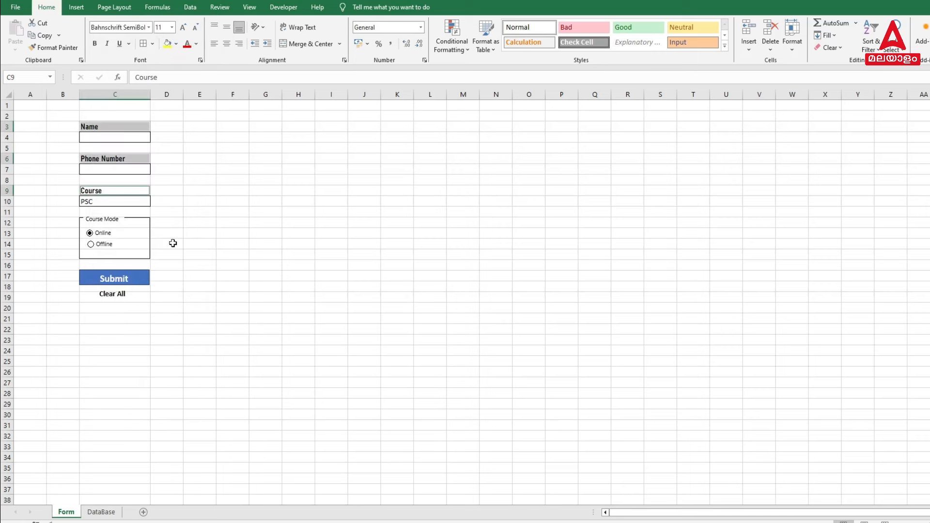
{"action": "left_click", "coordinate": [95, 43]}
{"action": "left_click", "coordinate": [268, 44]}
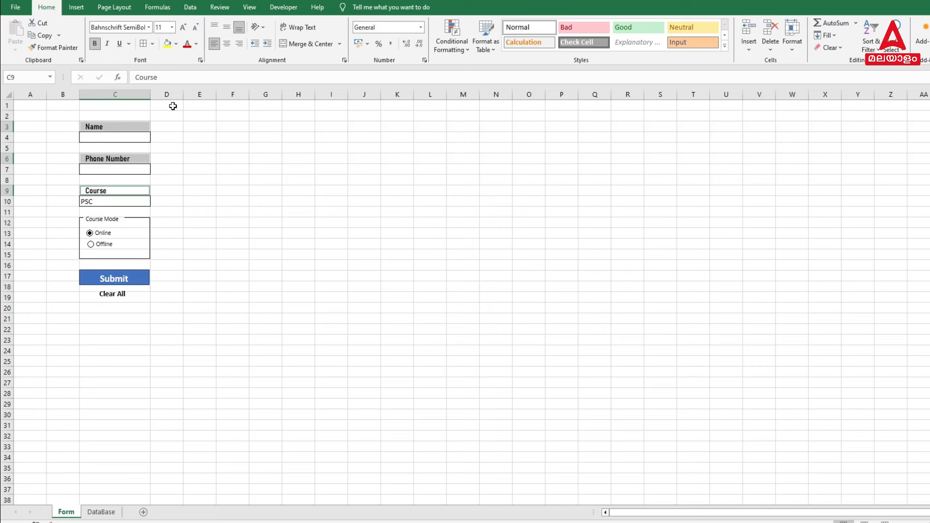
{"action": "left_click", "coordinate": [155, 124]}
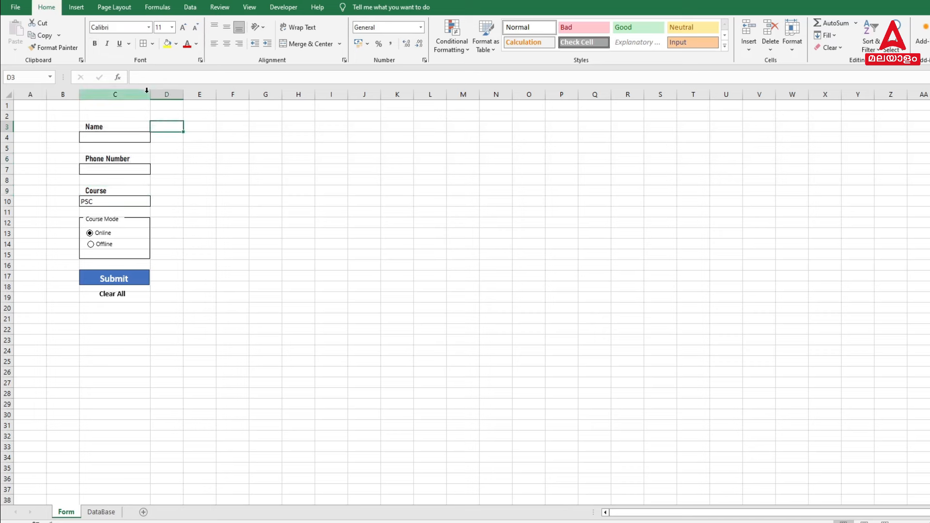
Step: Widen column C and stretch the Course Mode group box to the new column width, with the Offline option selected
{"action": "left_click_drag", "start_coordinate": [150, 94], "coordinate": [169, 94]}
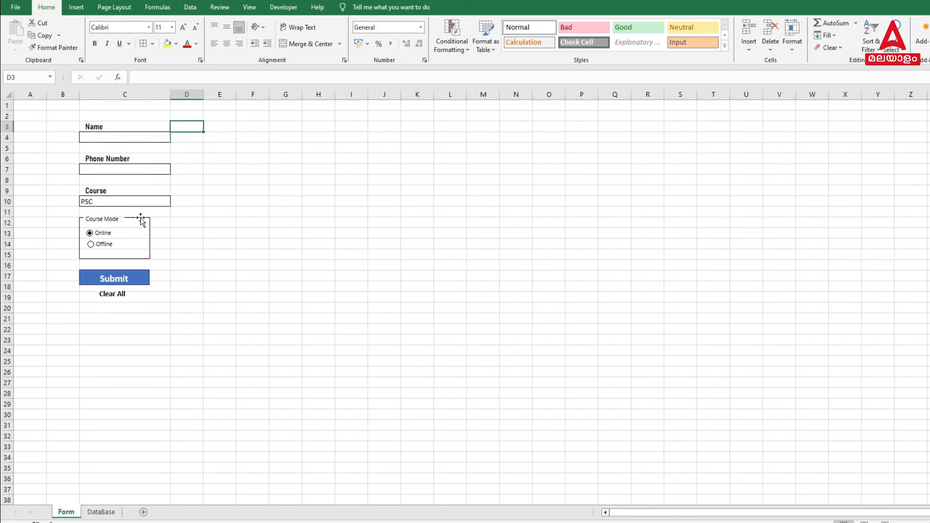
{"action": "left_click", "coordinate": [108, 221]}
{"action": "left_click_drag", "start_coordinate": [149, 259], "coordinate": [171, 262]}
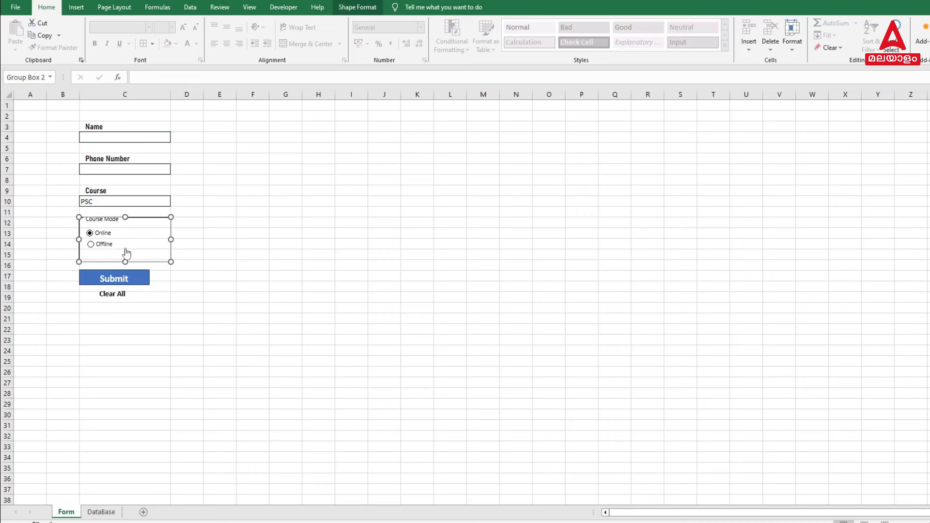
{"action": "left_click", "coordinate": [103, 245]}
Step: Indent the entry cells C4, C7 and C10 by one level, right-aligned and in italics
{"action": "left_click", "coordinate": [129, 135]}
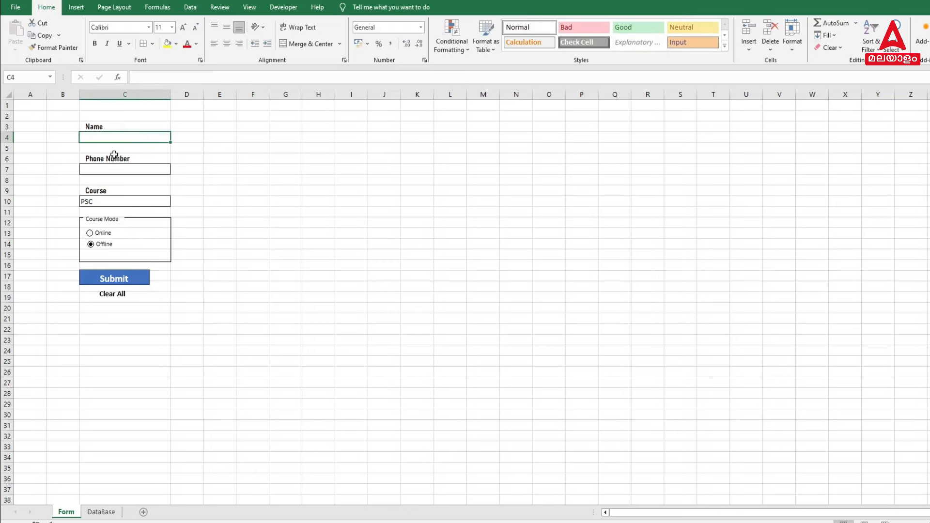
{"action": "left_click", "coordinate": [112, 170]}
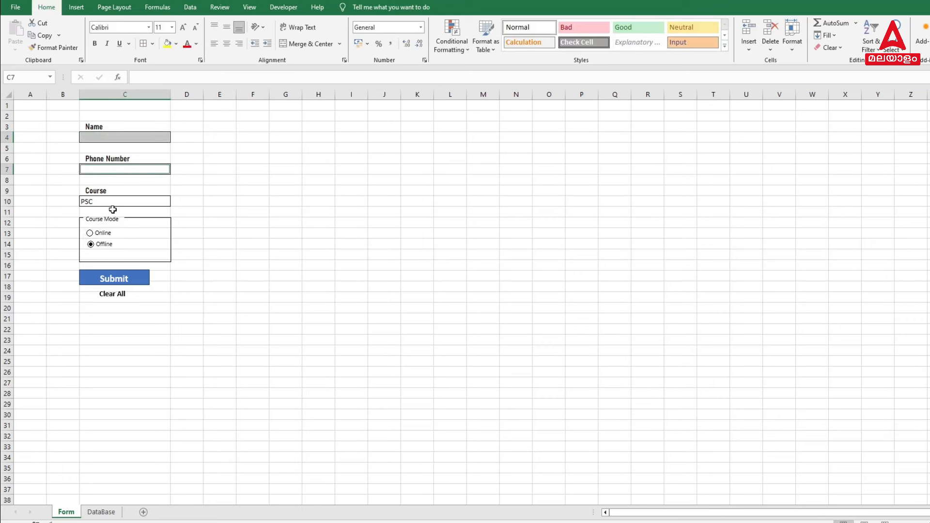
{"action": "left_click", "coordinate": [116, 202]}
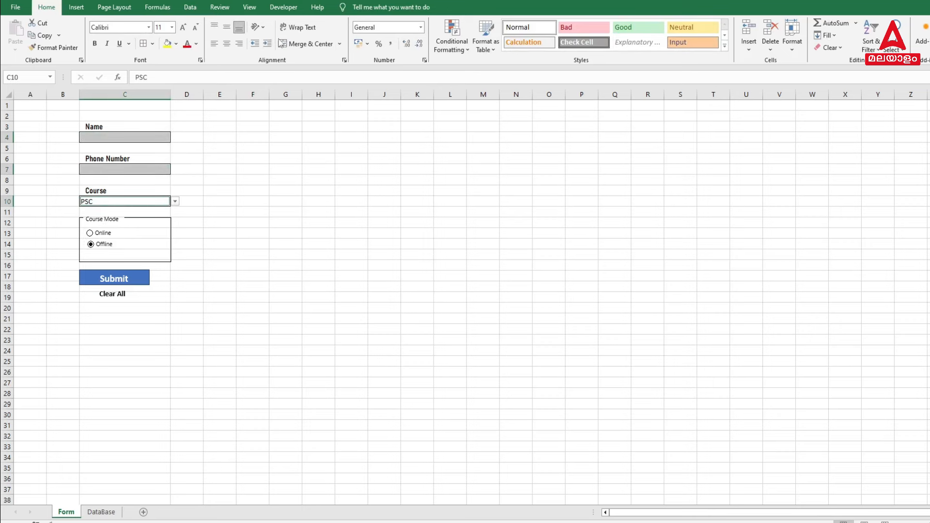
{"action": "left_click", "coordinate": [266, 44]}
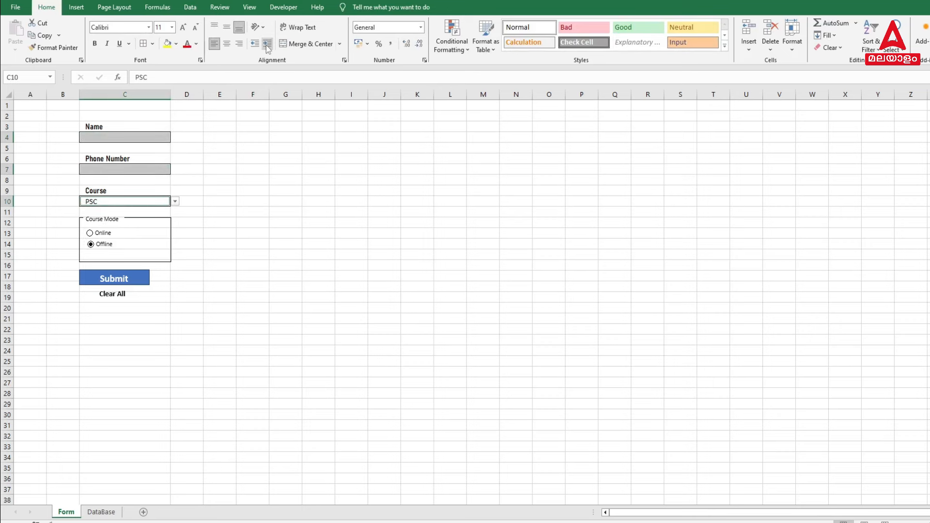
{"action": "left_click", "coordinate": [240, 44]}
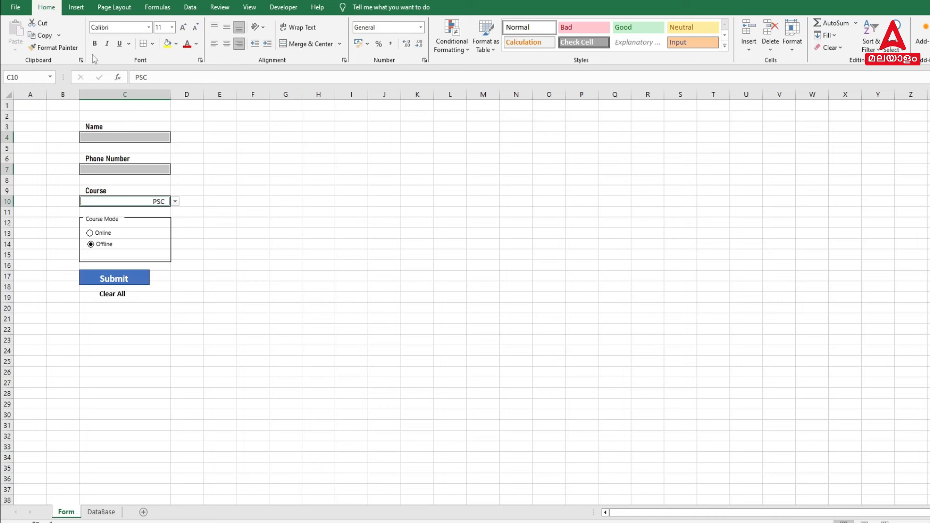
{"action": "left_click", "coordinate": [108, 44]}
{"action": "left_click", "coordinate": [222, 158]}
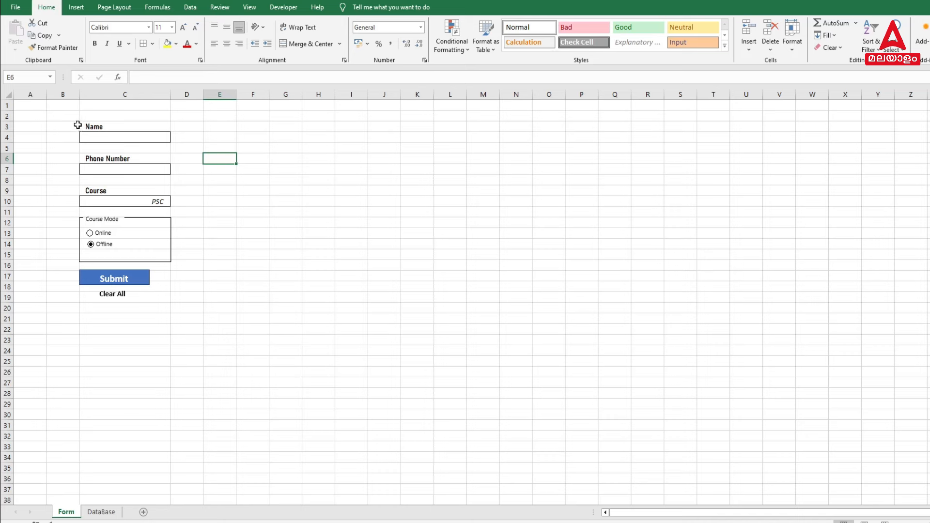
Step: Apply Thick Outside Borders around the whole form, range B2:D20
{"action": "left_click_drag", "start_coordinate": [60, 116], "coordinate": [174, 307]}
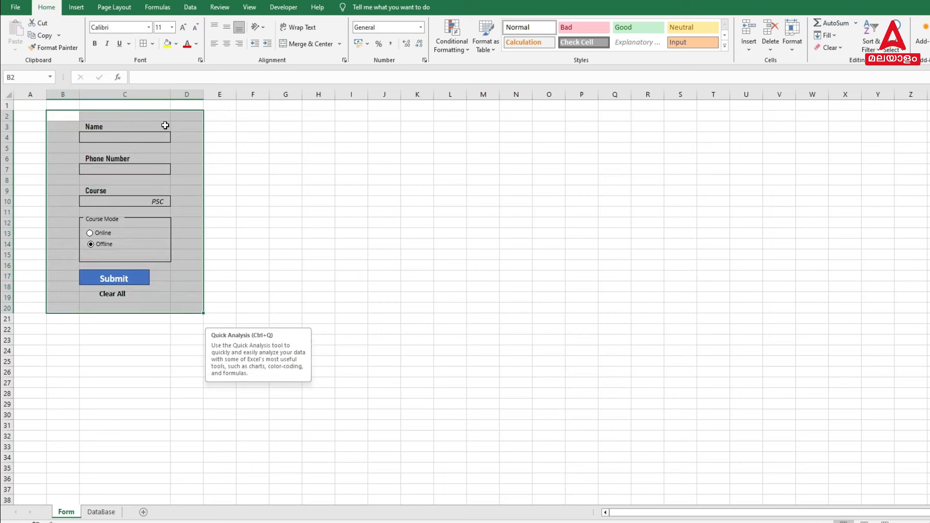
{"action": "left_click", "coordinate": [152, 44]}
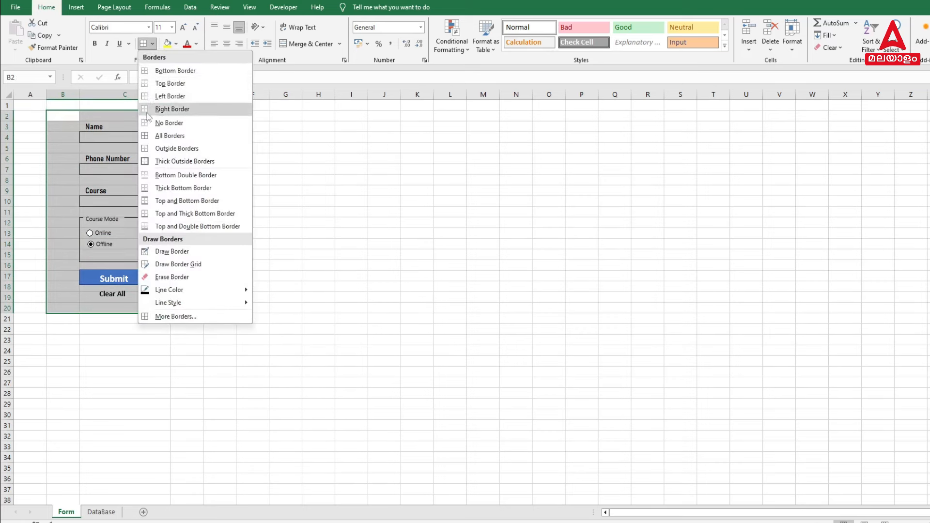
{"action": "left_click", "coordinate": [160, 161]}
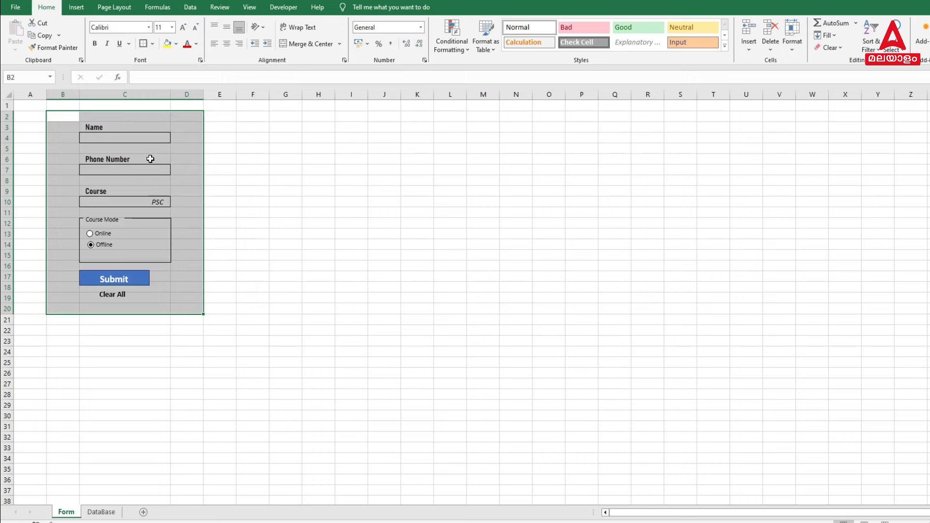
{"action": "left_click", "coordinate": [318, 177]}
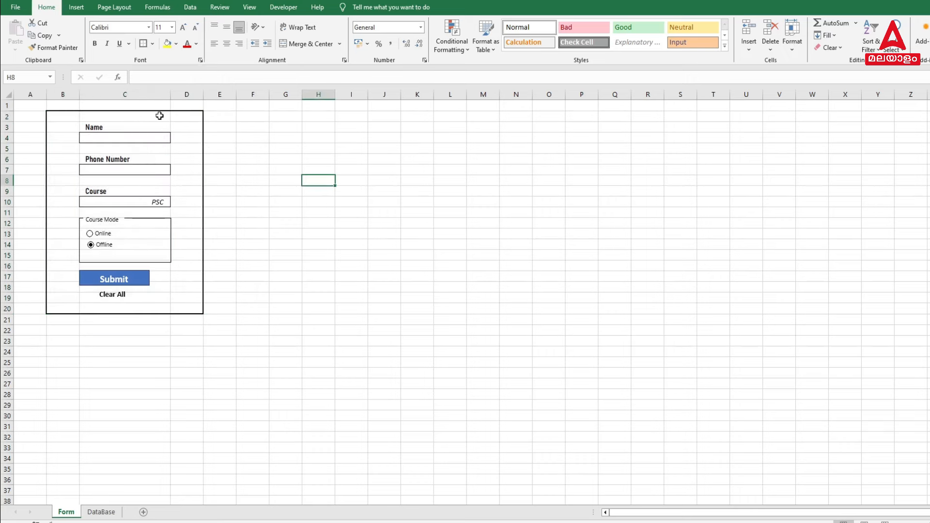
Step: Fill every cell of the Form sheet outside the range B2:D20 with dark gray
{"action": "left_click", "coordinate": [9, 94]}
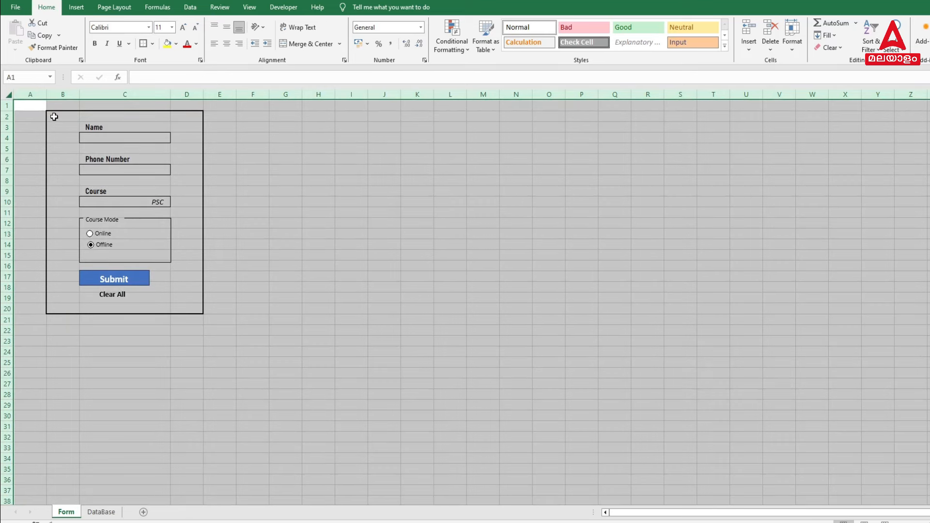
{"action": "left_click_drag", "start_coordinate": [56, 117], "coordinate": [186, 305]}
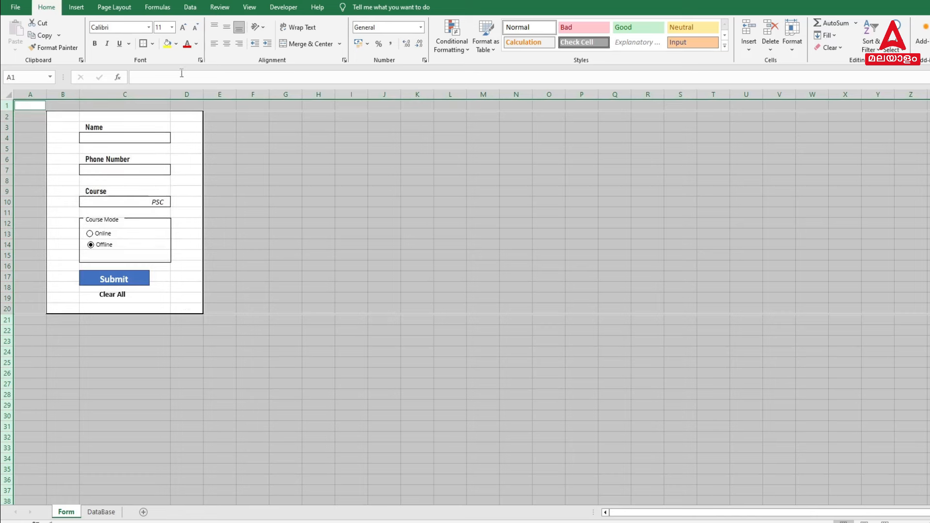
{"action": "left_click", "coordinate": [175, 44]}
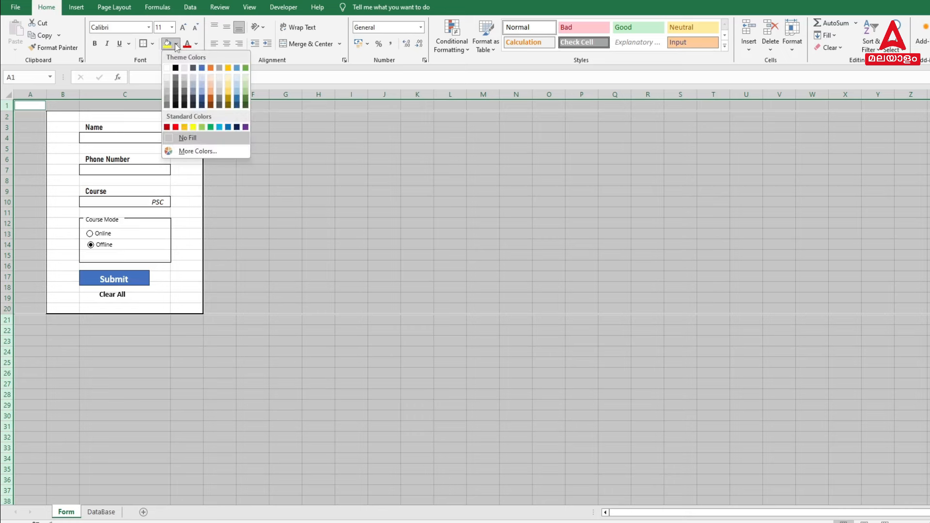
{"action": "left_click", "coordinate": [167, 99]}
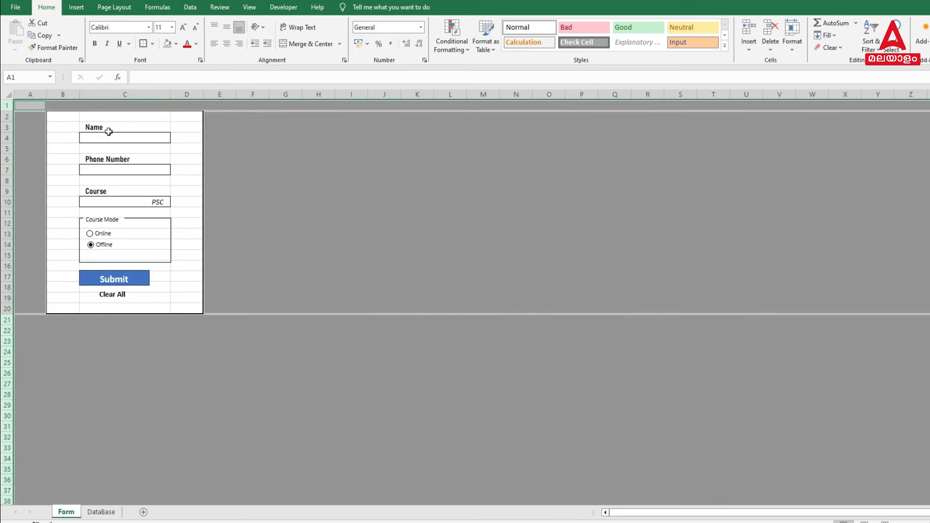
Step: Fill the form area B2:D20 with white
{"action": "left_click_drag", "start_coordinate": [68, 117], "coordinate": [182, 306]}
{"action": "left_click", "coordinate": [178, 44]}
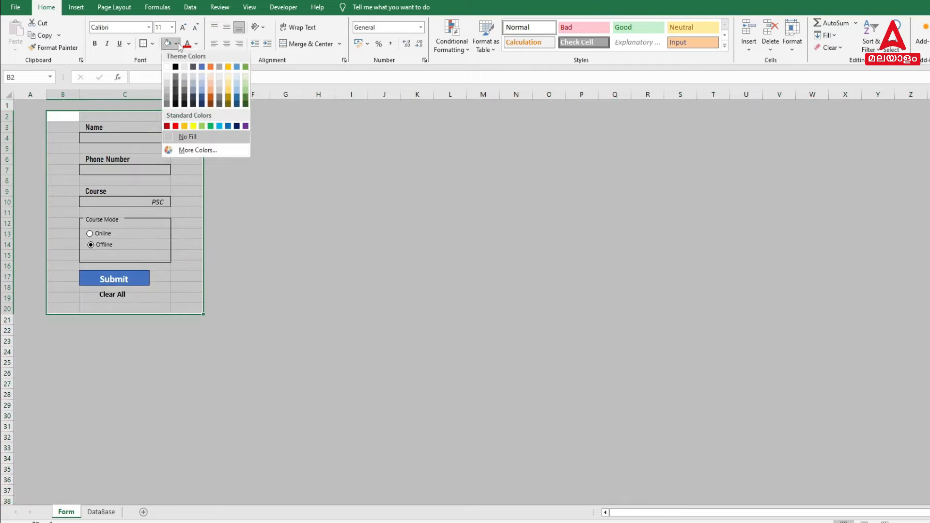
{"action": "left_click", "coordinate": [166, 66]}
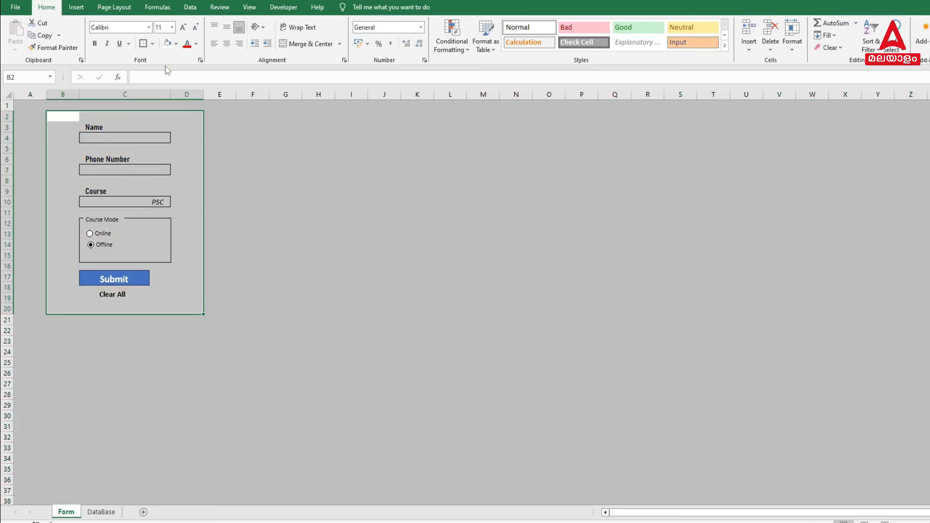
{"action": "left_click", "coordinate": [261, 160]}
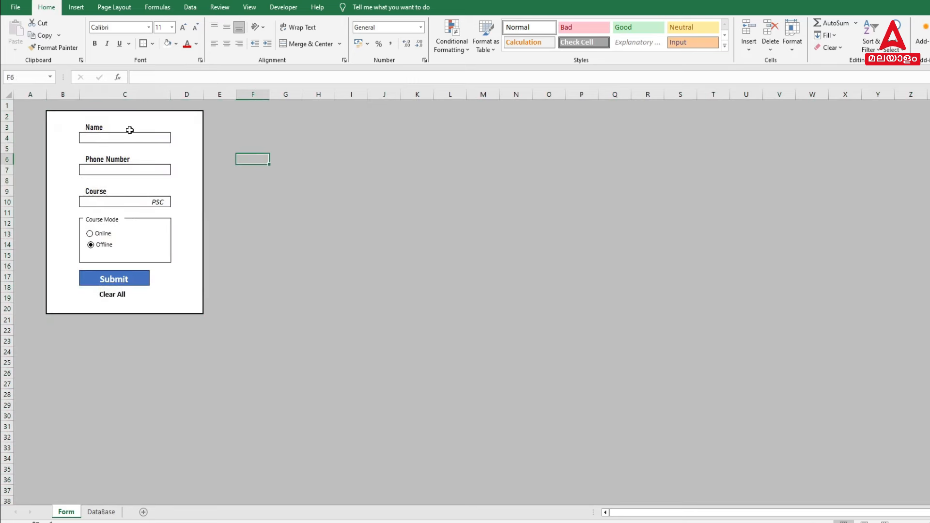
Step: Widen column A and increase the height of row 1 to shift the form toward the middle of the sheet
{"action": "left_click_drag", "start_coordinate": [47, 94], "coordinate": [318, 104]}
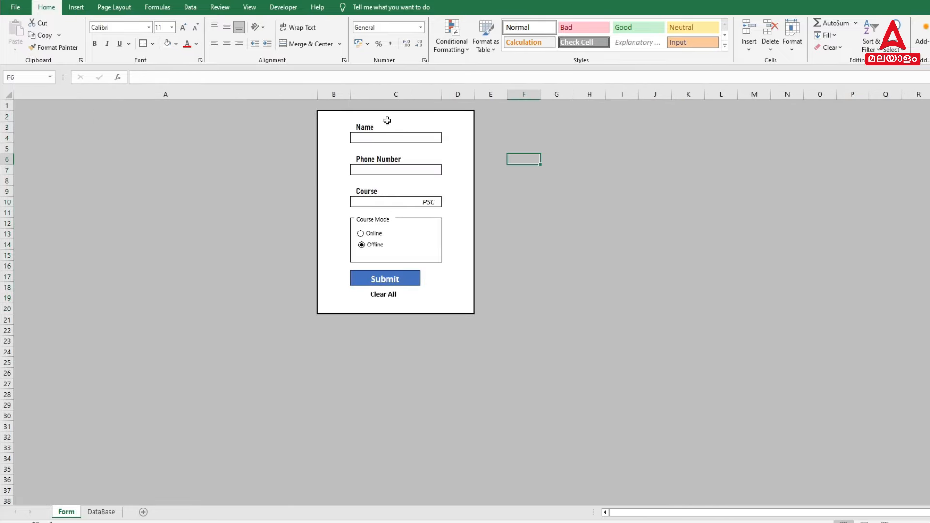
{"action": "left_click_drag", "start_coordinate": [12, 110], "coordinate": [11, 147]}
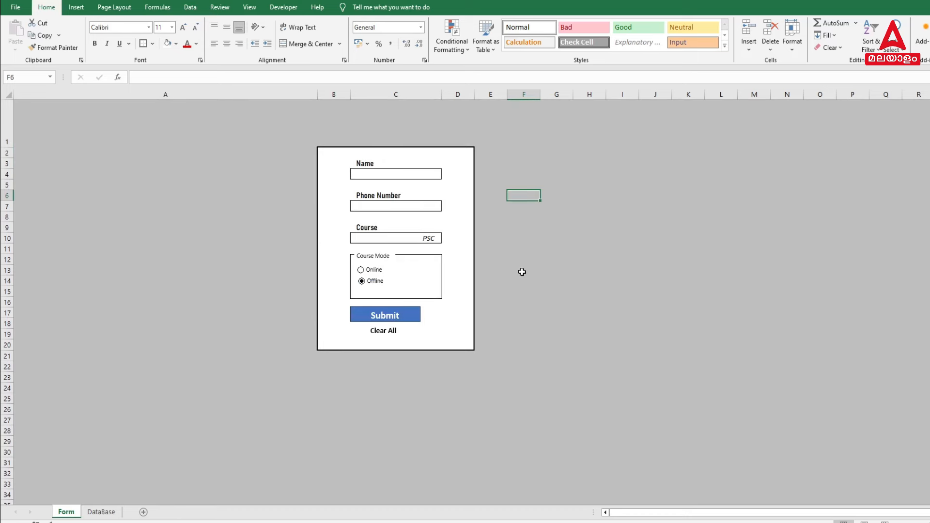
Step: Nudge the Submit button to the right so it is centred beneath the Course Mode group box
{"action": "left_click", "coordinate": [413, 322]}
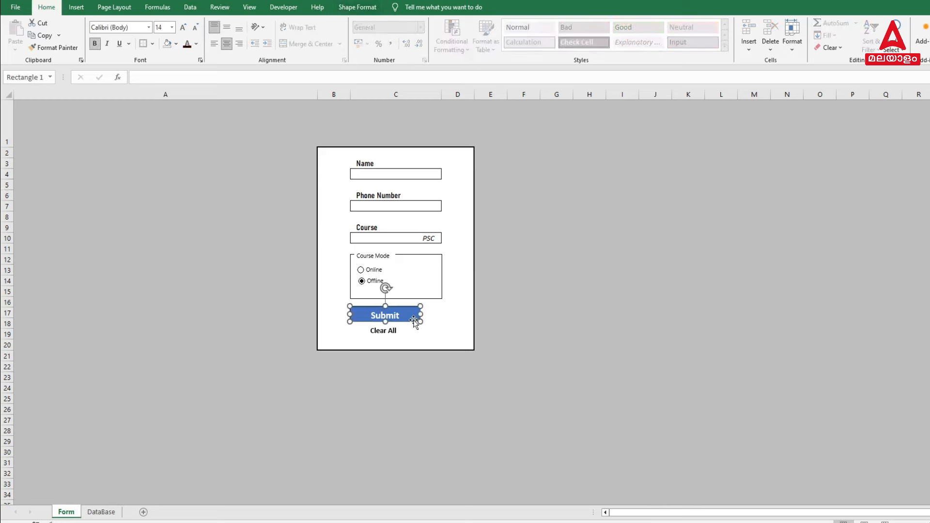
{"action": "key", "text": "Right"}
{"action": "key", "text": "Right"}
{"action": "key", "text": "Right"}
{"action": "key", "text": "Right"}
{"action": "key", "text": "Right"}
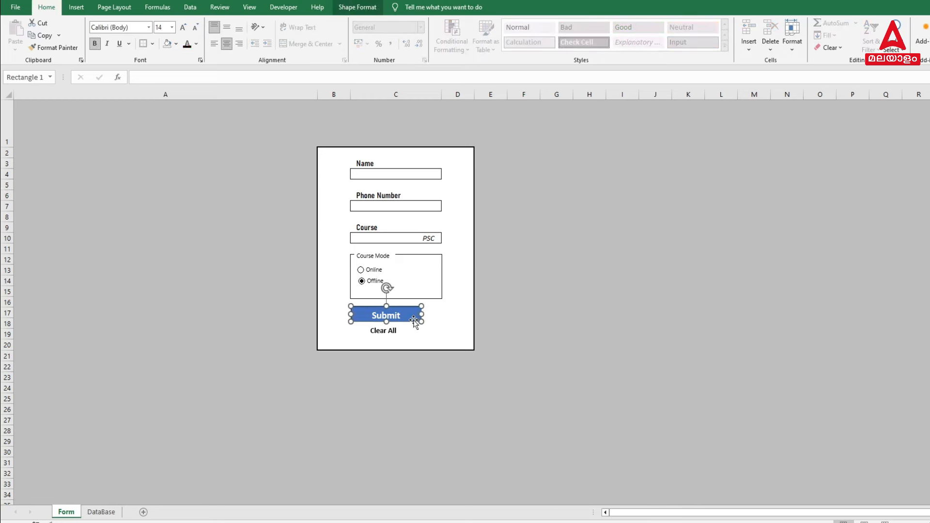
{"action": "key", "text": "Right"}
{"action": "key", "text": "Right"}
{"action": "key", "text": "Right"}
{"action": "key", "text": "Right"}
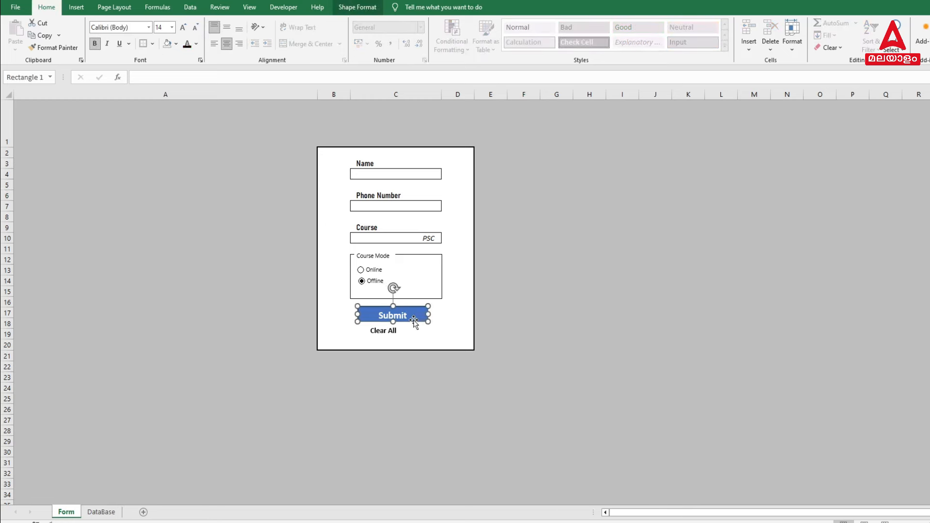
{"action": "key", "text": "Right"}
{"action": "key", "text": "Right"}
{"action": "key", "text": "Right"}
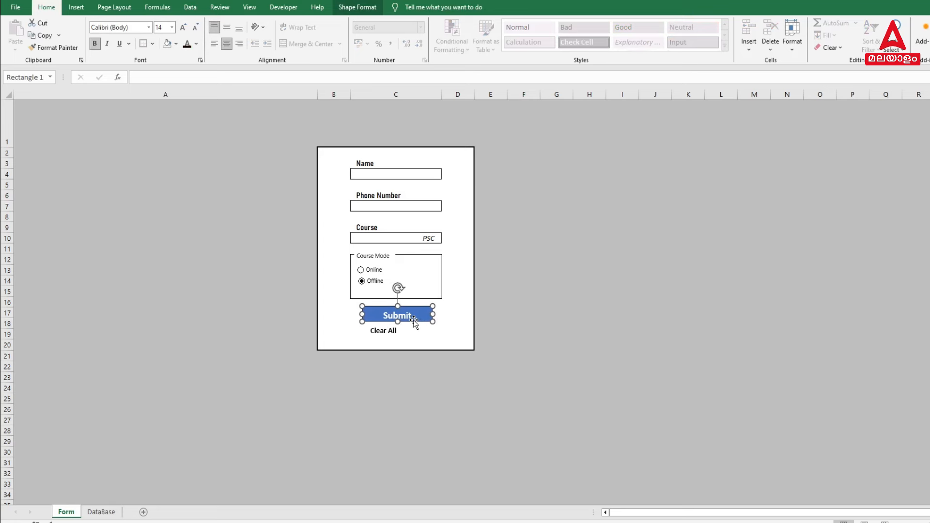
Step: Move the Clear All button to the right so it sits centred beneath the Submit button
{"action": "left_click", "coordinate": [395, 334]}
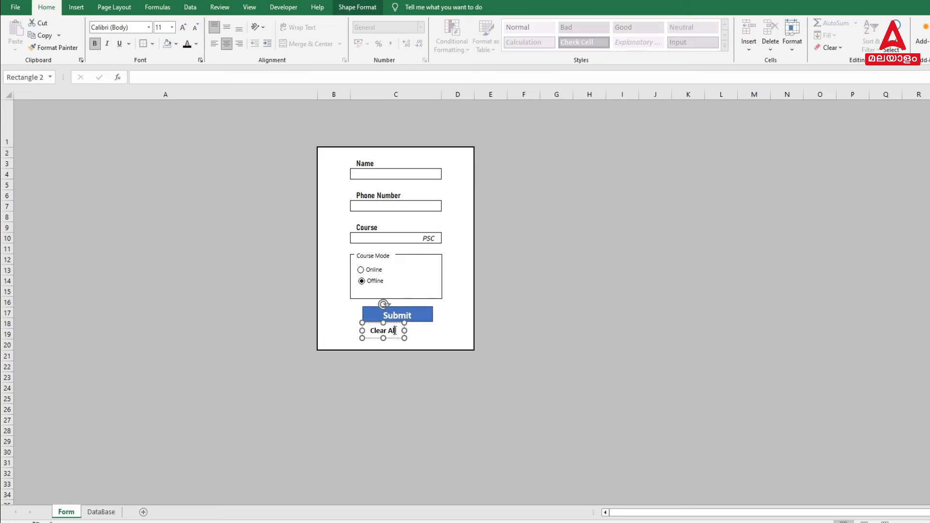
{"action": "left_click_drag", "start_coordinate": [395, 336], "coordinate": [407, 337]}
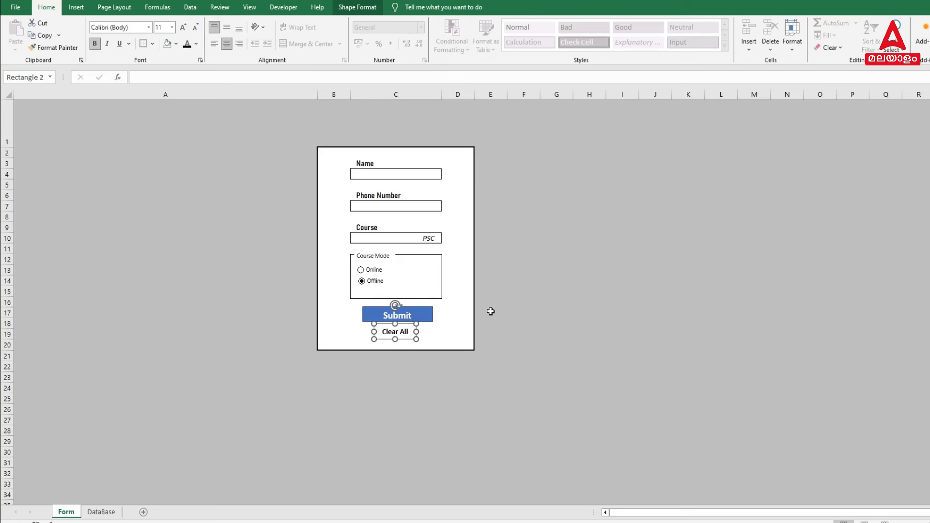
{"action": "left_click", "coordinate": [527, 311]}
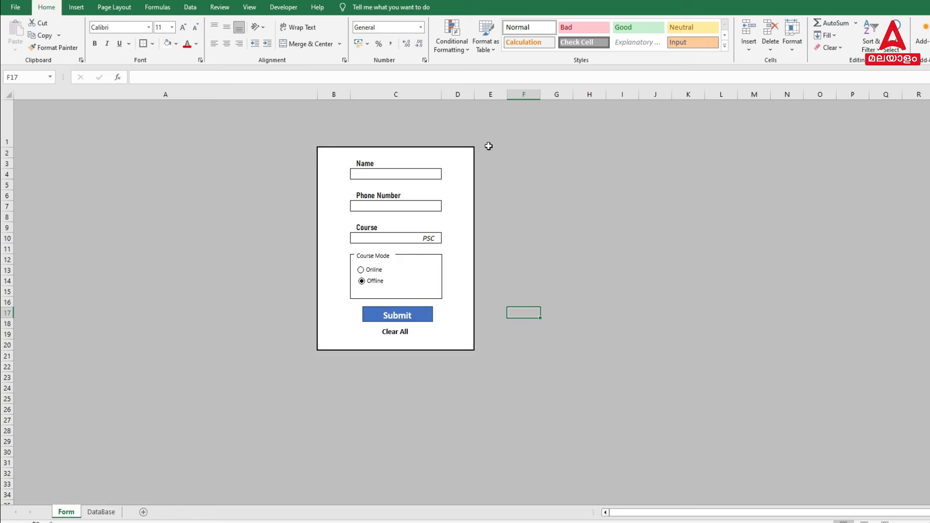
Step: Fill in the form with a sample name and phone number, the Adv Excel course and the Online mode
{"action": "left_click", "coordinate": [390, 171]}
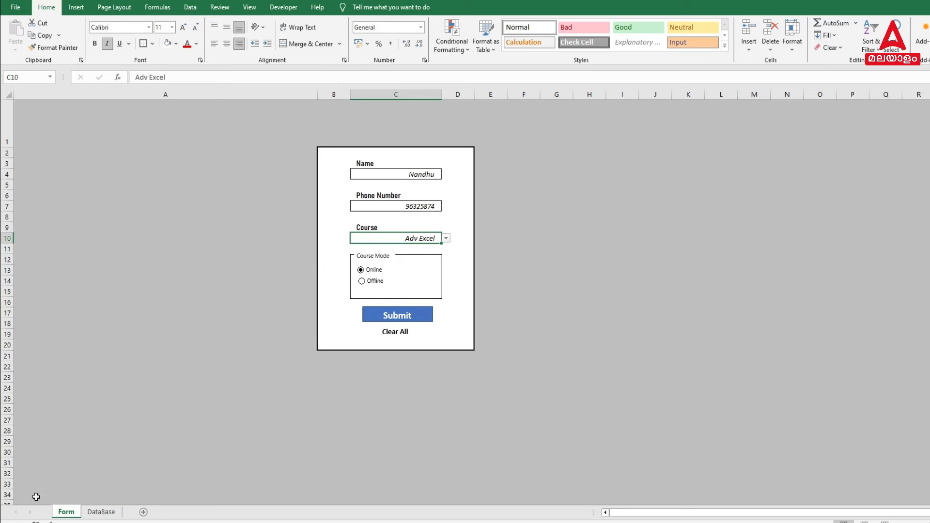
Step: Add a new sheet after DataBase and list Name, Phone Number, Course and Course Mode in A1:A4
{"action": "left_click", "coordinate": [143, 512]}
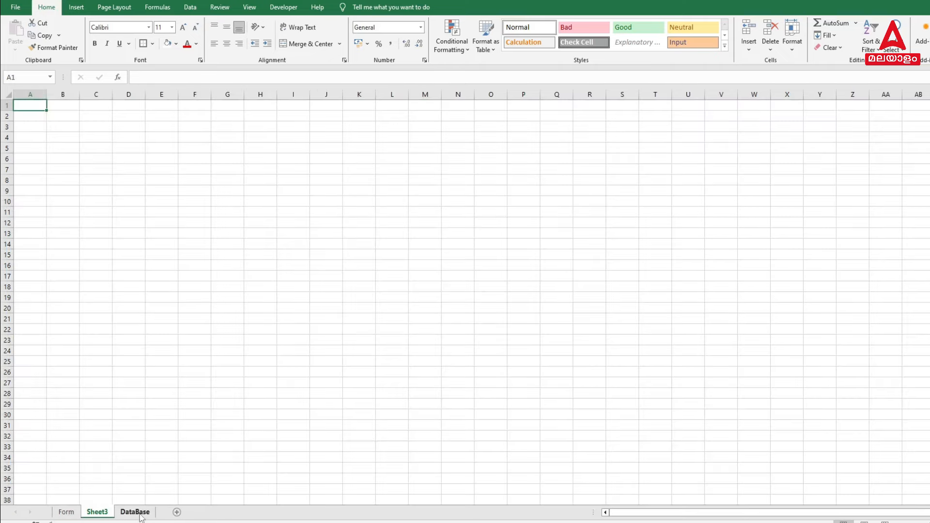
{"action": "left_click_drag", "start_coordinate": [140, 518], "coordinate": [99, 517]}
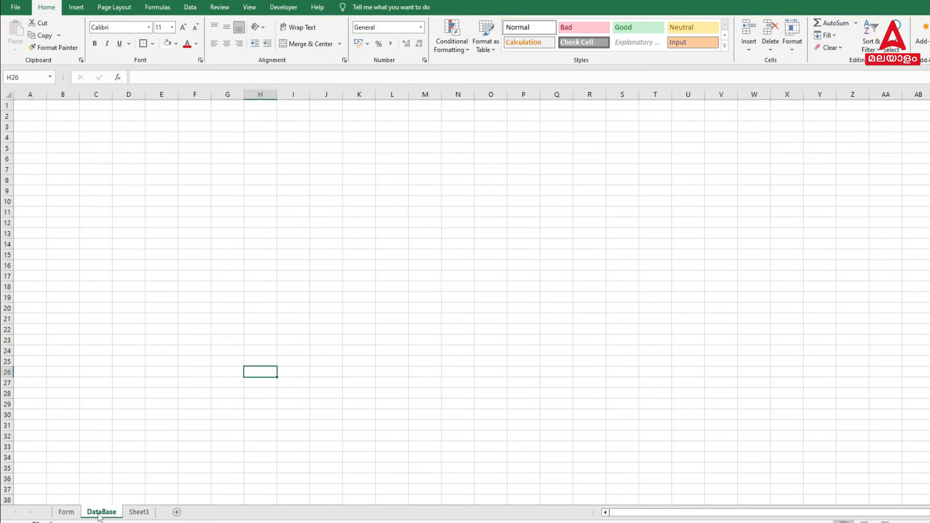
{"action": "left_click", "coordinate": [133, 517]}
{"action": "left_click", "coordinate": [68, 517]}
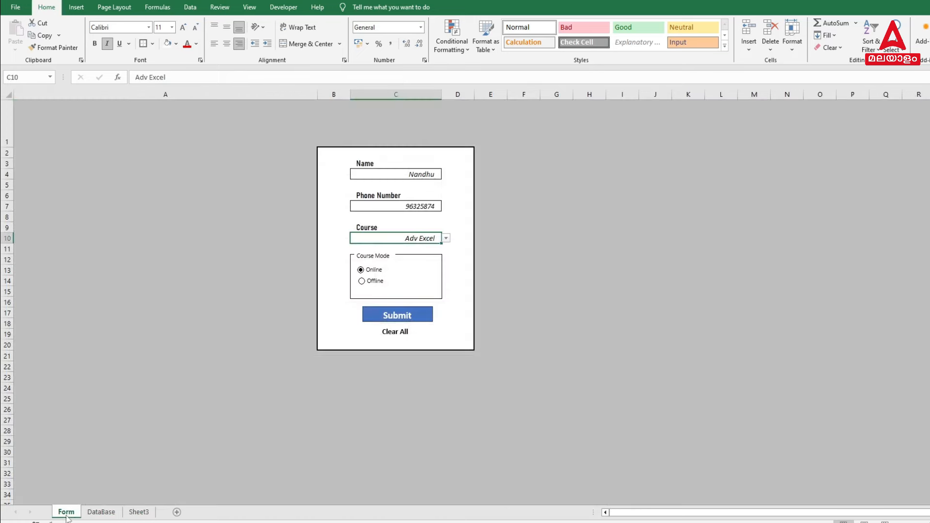
{"action": "left_click", "coordinate": [139, 512]}
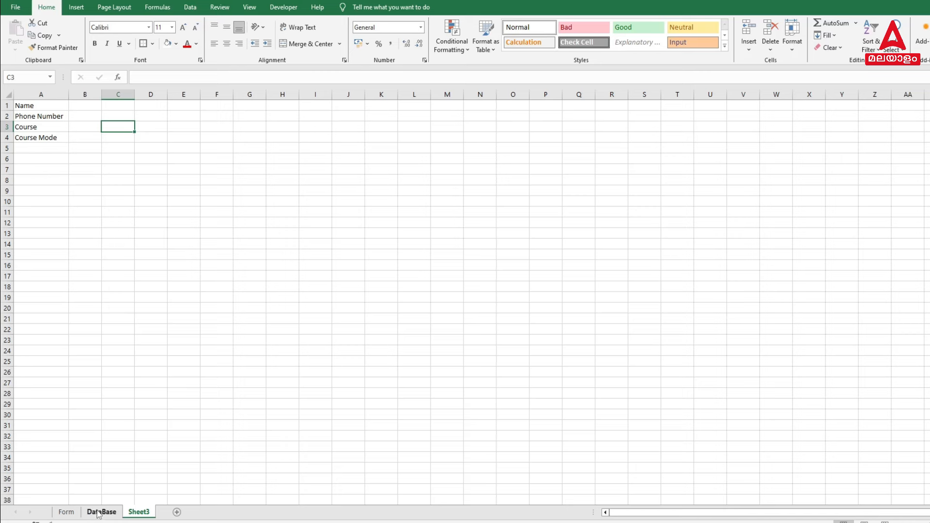
Step: Rename the new sheet as Support
{"action": "double_click", "coordinate": [138, 512]}
{"action": "type", "text": "Support"}
{"action": "key", "text": "Return"}
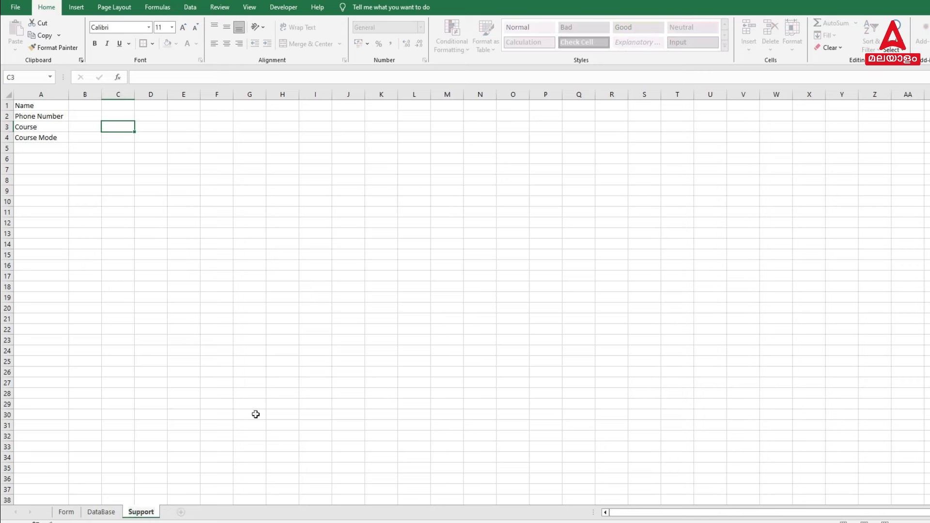
{"action": "left_click", "coordinate": [256, 423]}
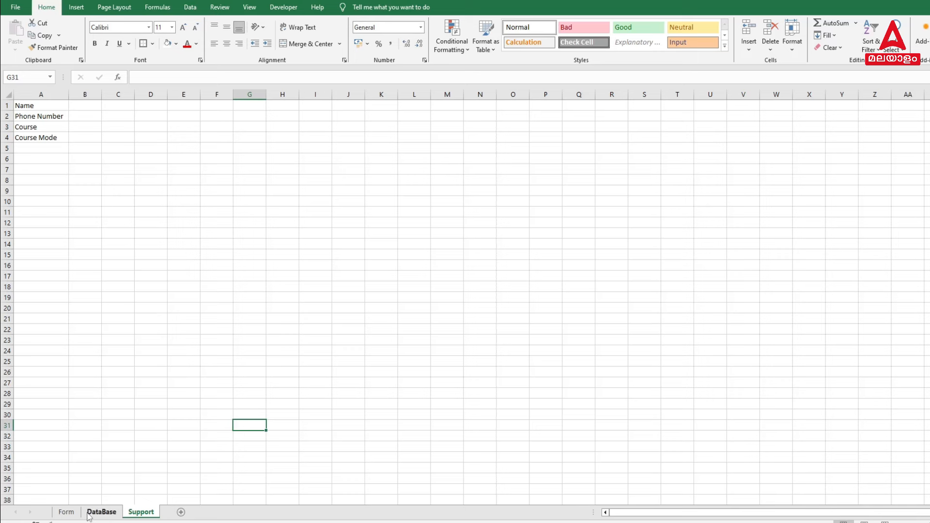
Step: Link cell B1 of the Support sheet to the Name entry cell C4 on the Form sheet
{"action": "left_click", "coordinate": [78, 106]}
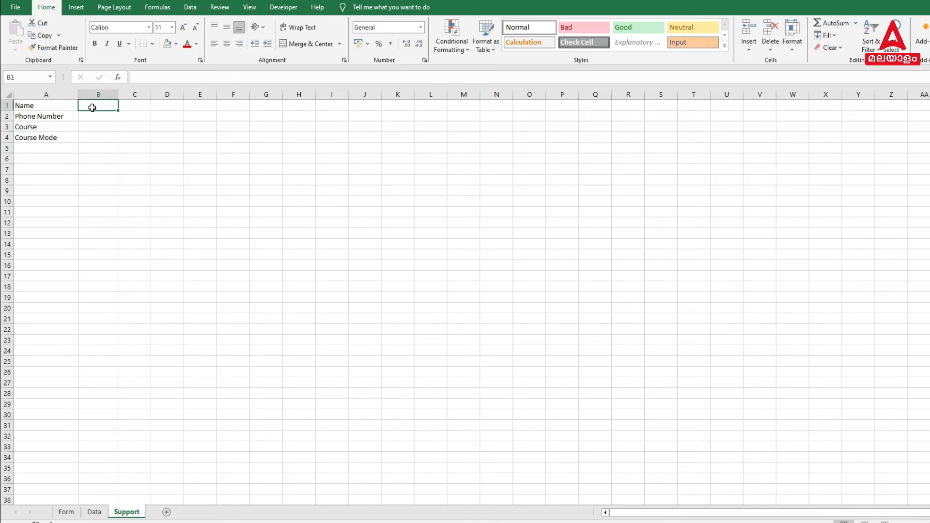
{"action": "type", "text": "="}
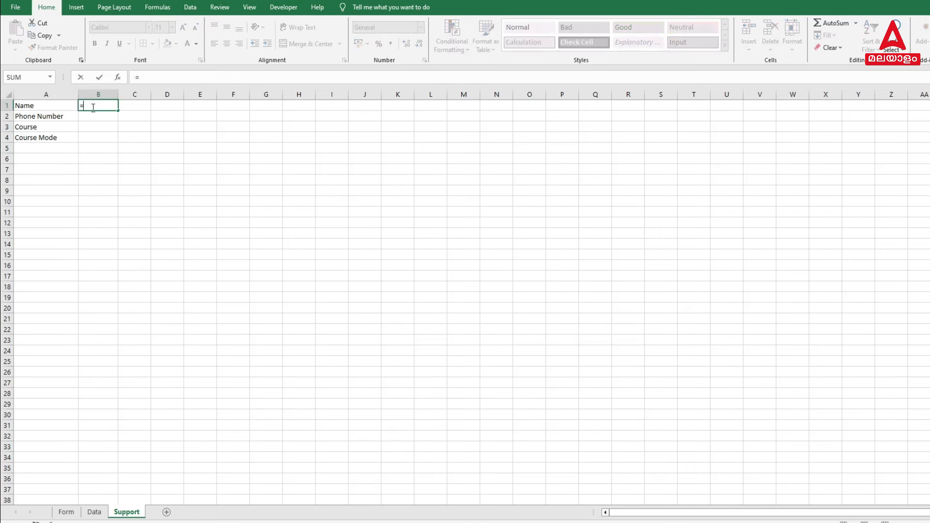
{"action": "left_click", "coordinate": [67, 512]}
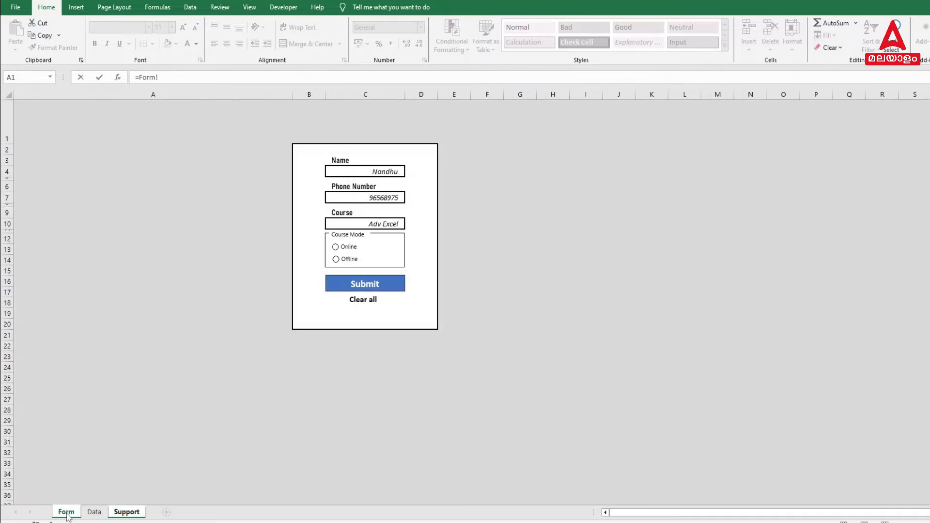
{"action": "left_click", "coordinate": [364, 173]}
{"action": "key", "text": "Return"}
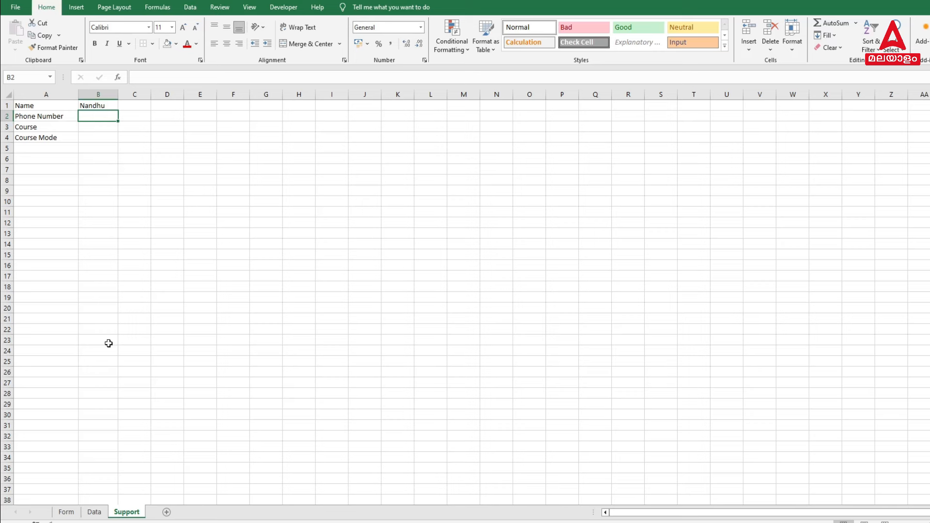
Step: Link cell B2 of the Support sheet to the Phone Number entry cell C7 on the Form sheet
{"action": "type", "text": "="}
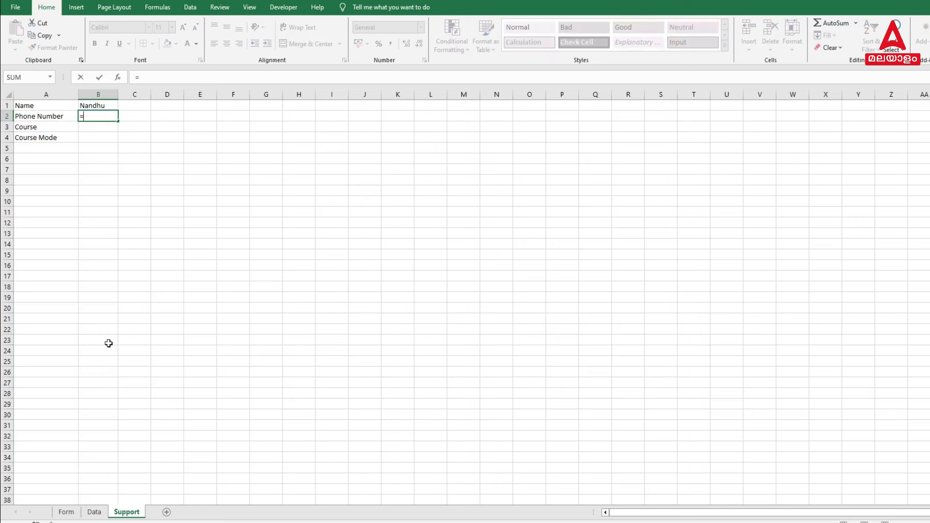
{"action": "left_click", "coordinate": [66, 512]}
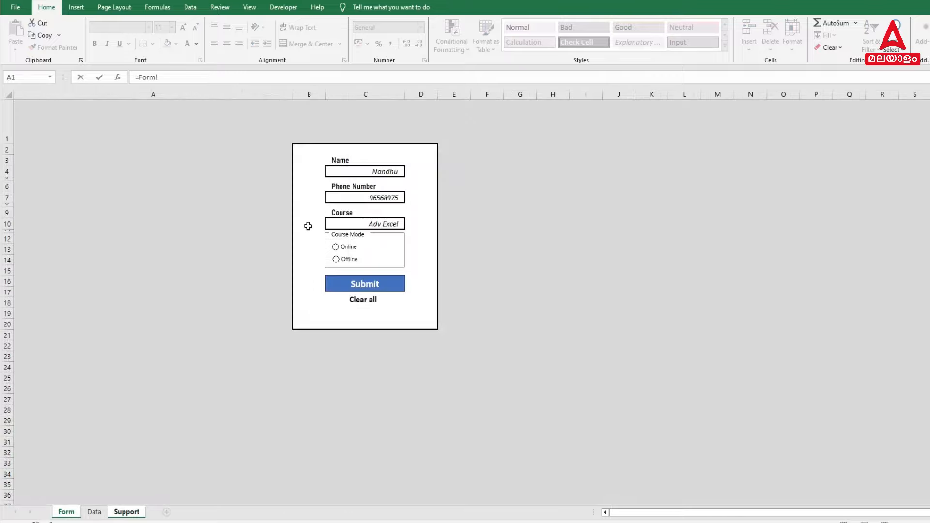
{"action": "left_click", "coordinate": [348, 199]}
{"action": "key", "text": "Return"}
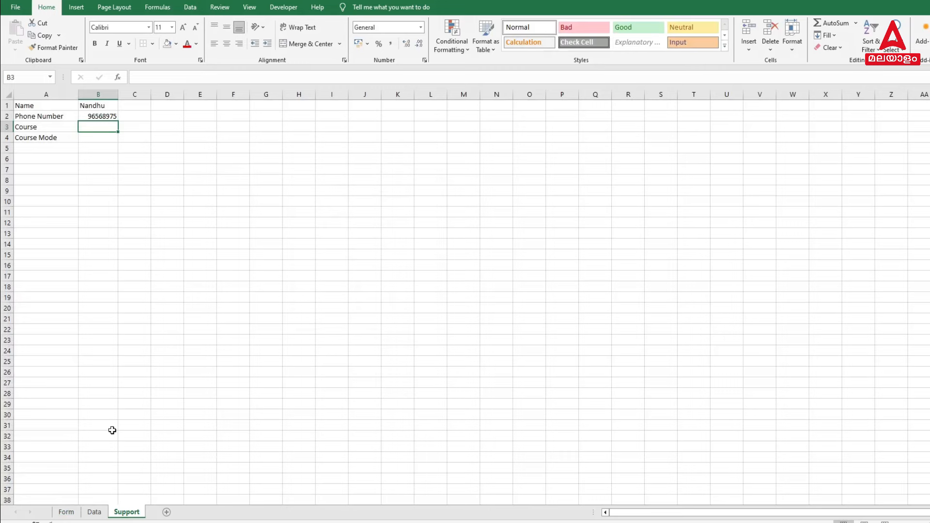
Step: Link cell B3 of the Support sheet to the Course entry cell with the formula =Form!C10
{"action": "type", "text": "="}
{"action": "left_click", "coordinate": [66, 512]}
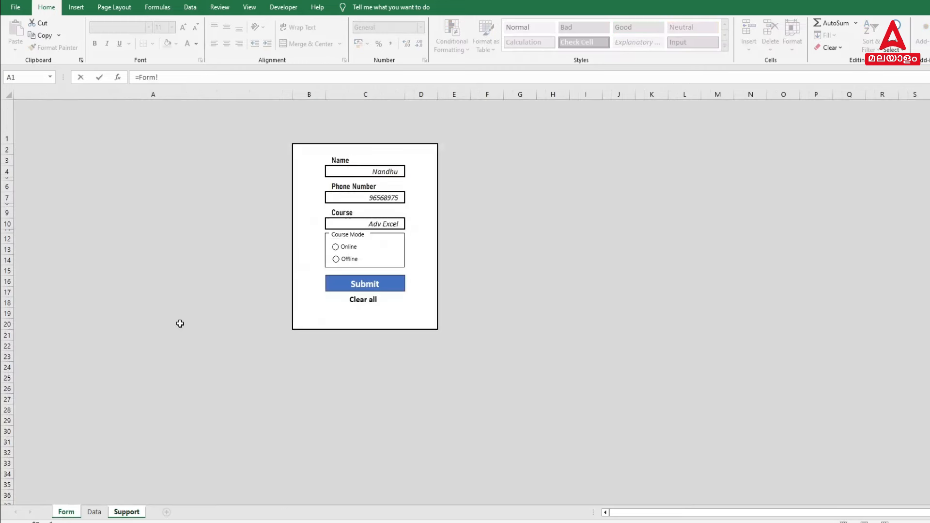
{"action": "left_click", "coordinate": [334, 226]}
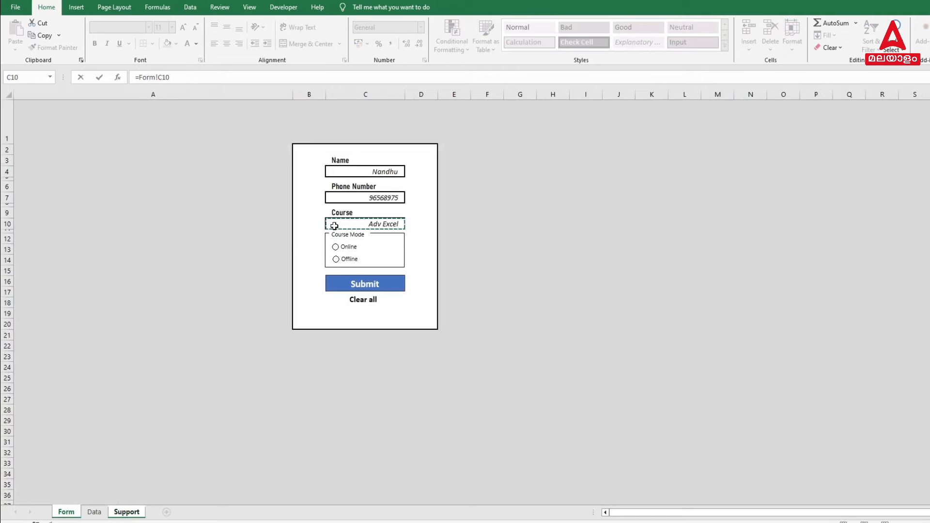
{"action": "key", "text": "Return"}
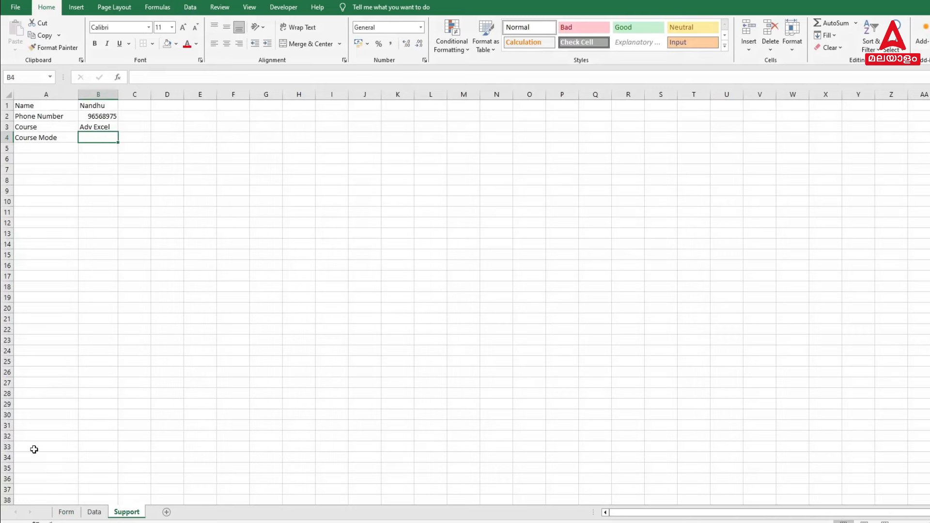
Step: Set the cell link of the Online option button on the Form sheet to Support!$C$4
{"action": "left_click", "coordinate": [63, 513]}
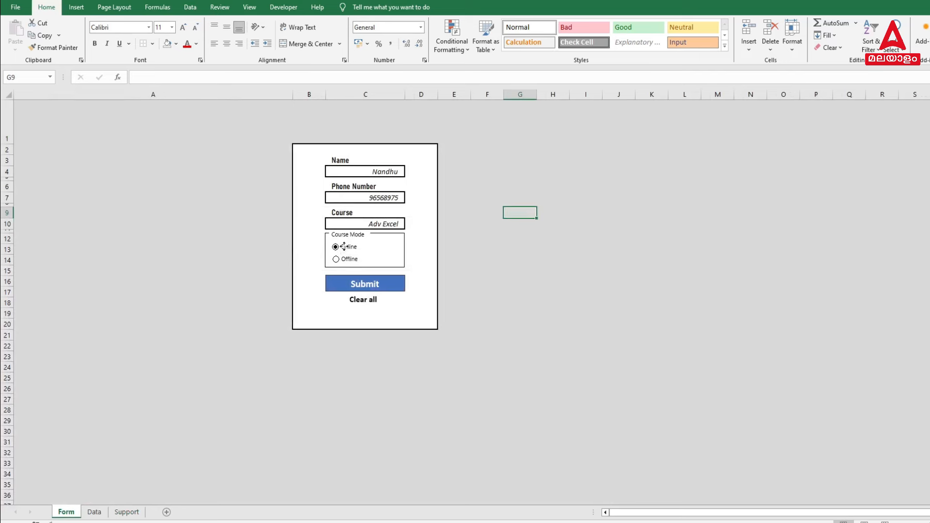
{"action": "left_click", "coordinate": [345, 247], "text": "ctrl"}
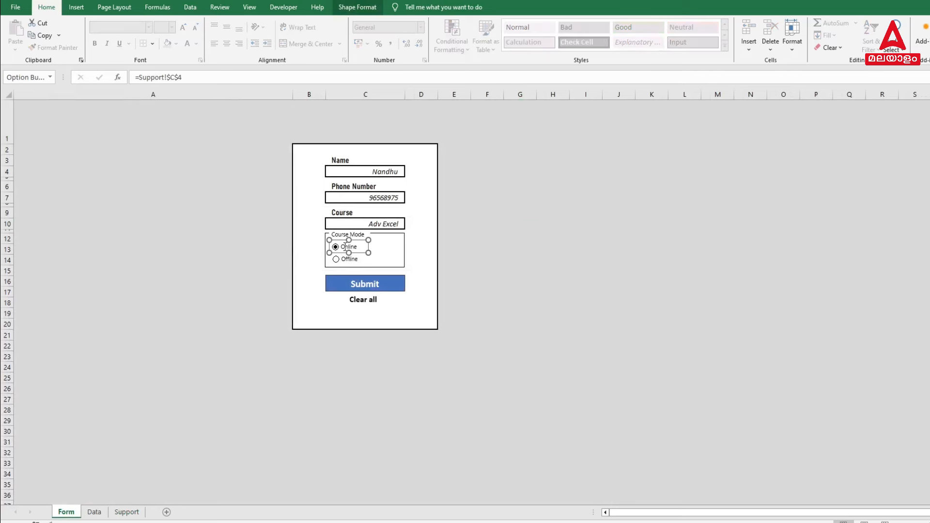
{"action": "right_click", "coordinate": [353, 247]}
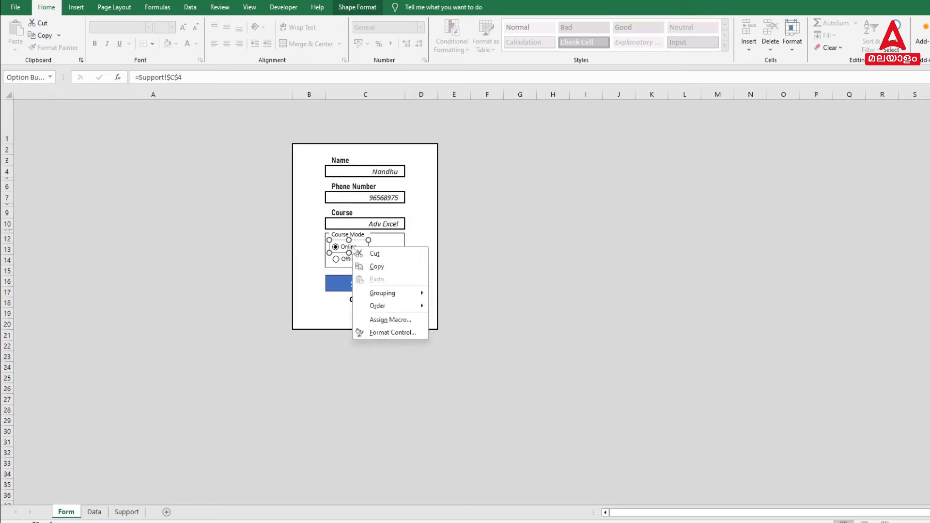
{"action": "left_click", "coordinate": [390, 333]}
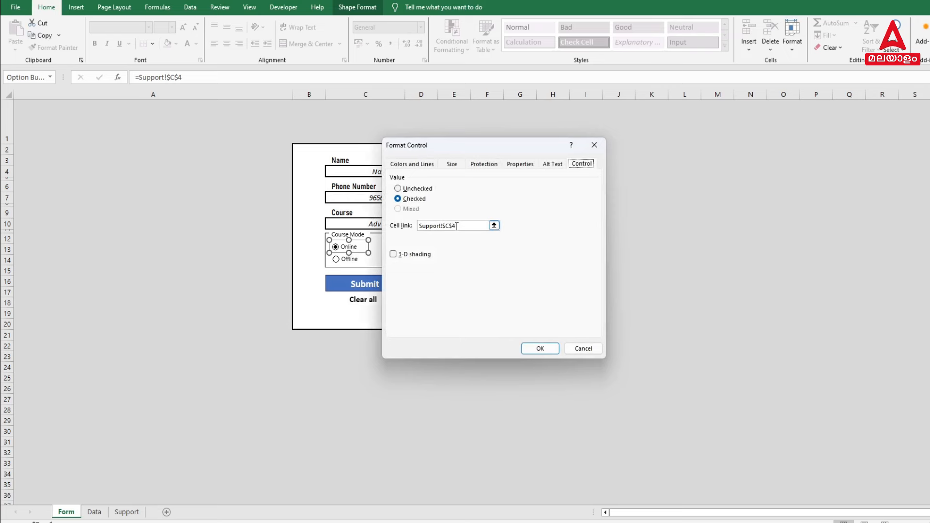
{"action": "left_click", "coordinate": [457, 226]}
{"action": "left_click", "coordinate": [402, 228]}
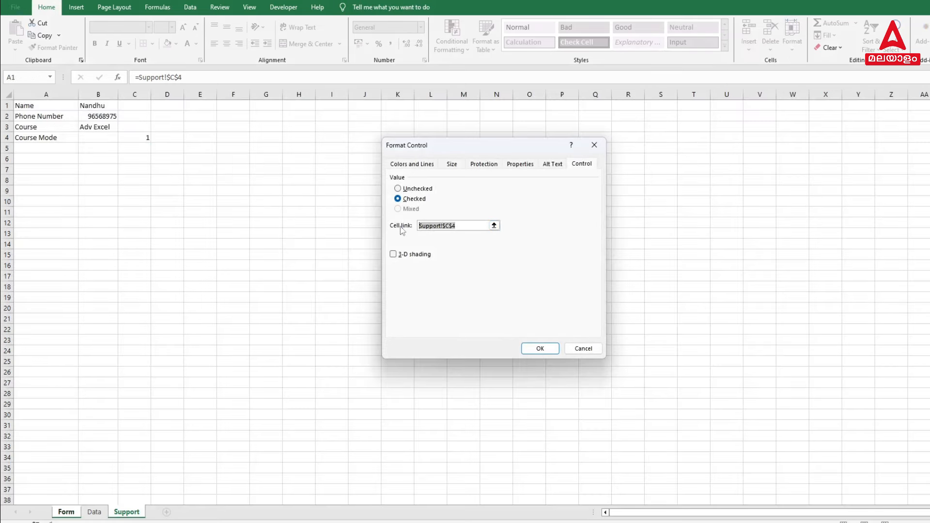
{"action": "key", "text": "Delete"}
{"action": "left_click", "coordinate": [144, 136]}
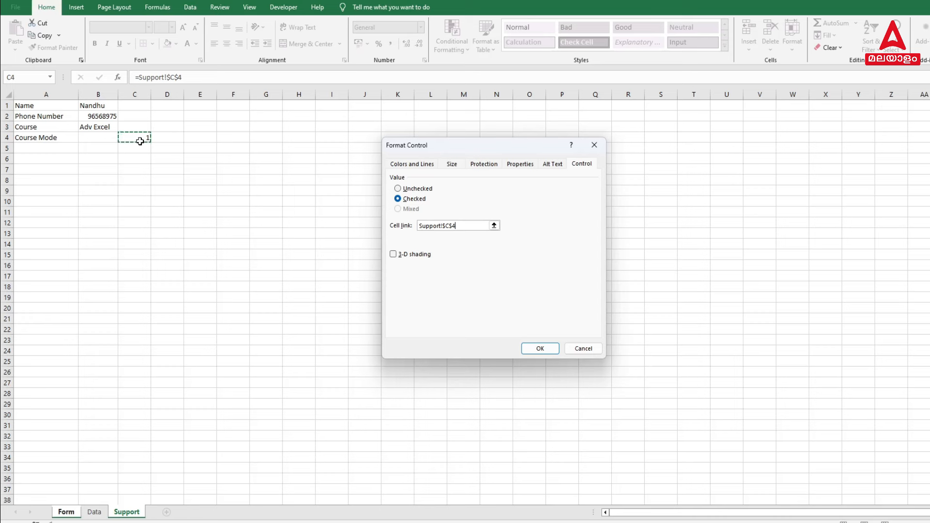
{"action": "key", "text": "Return"}
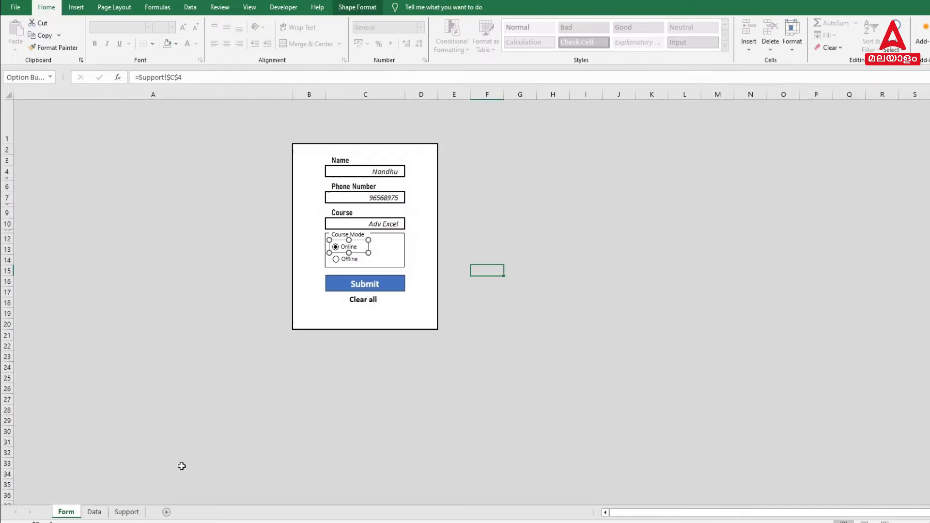
Step: Choose Offline as the course mode on the form and check how linked cell C4 on the Support sheet responds
{"action": "left_click", "coordinate": [127, 511]}
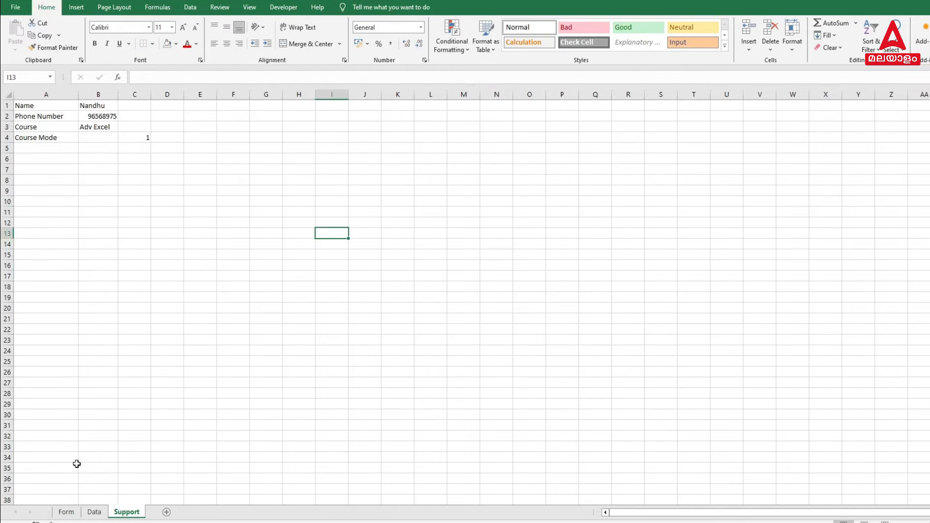
{"action": "left_click", "coordinate": [66, 511]}
{"action": "left_click", "coordinate": [336, 259]}
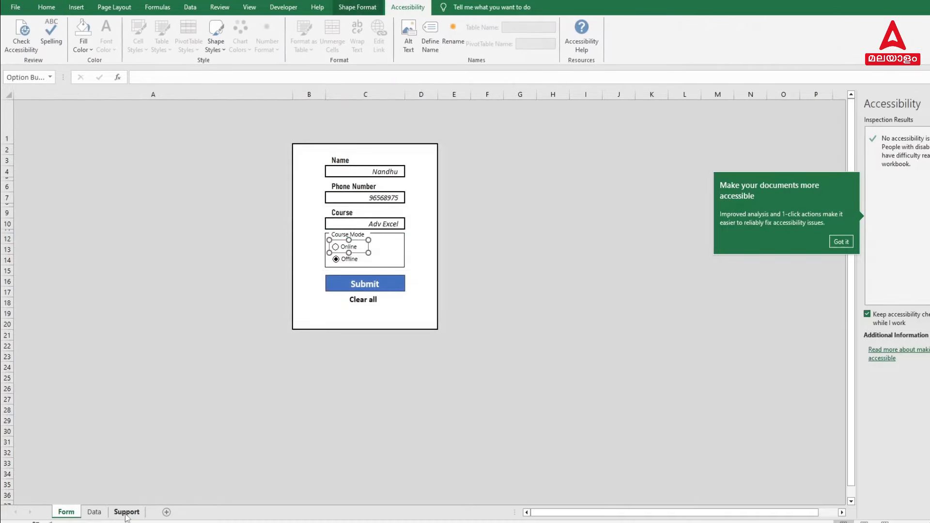
{"action": "left_click", "coordinate": [126, 512]}
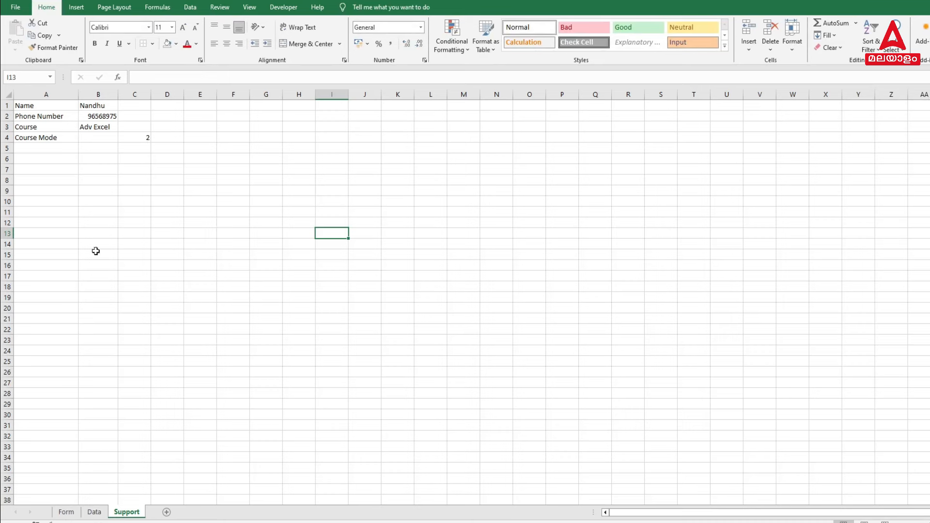
Step: Enter the formula =IF(C4=1,"Online","Offline") in the Course Mode cell B4 of the Support sheet
{"action": "left_click", "coordinate": [96, 137]}
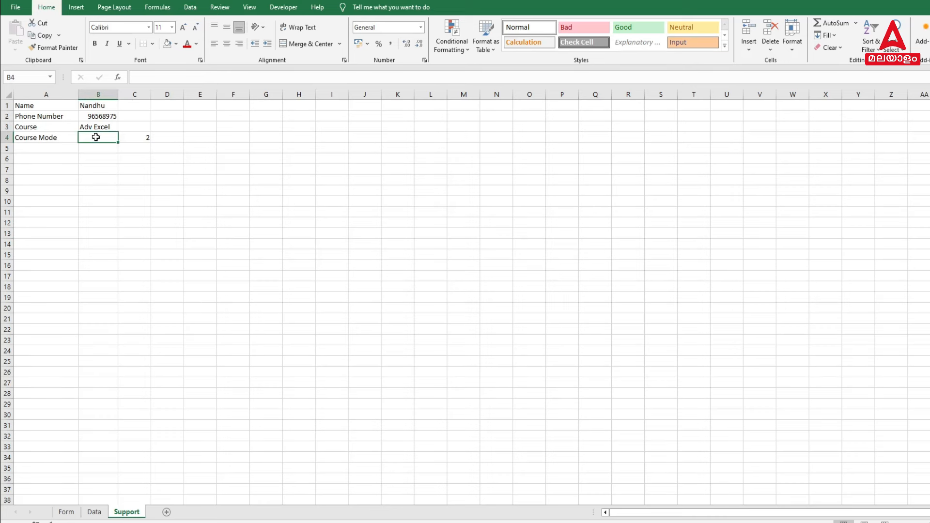
{"action": "type", "text": "=if"}
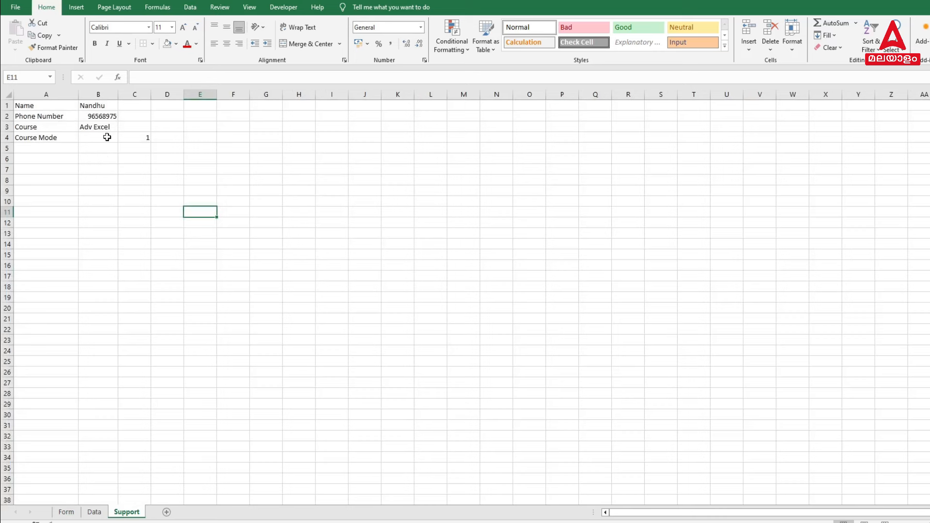
{"action": "left_click", "coordinate": [107, 137]}
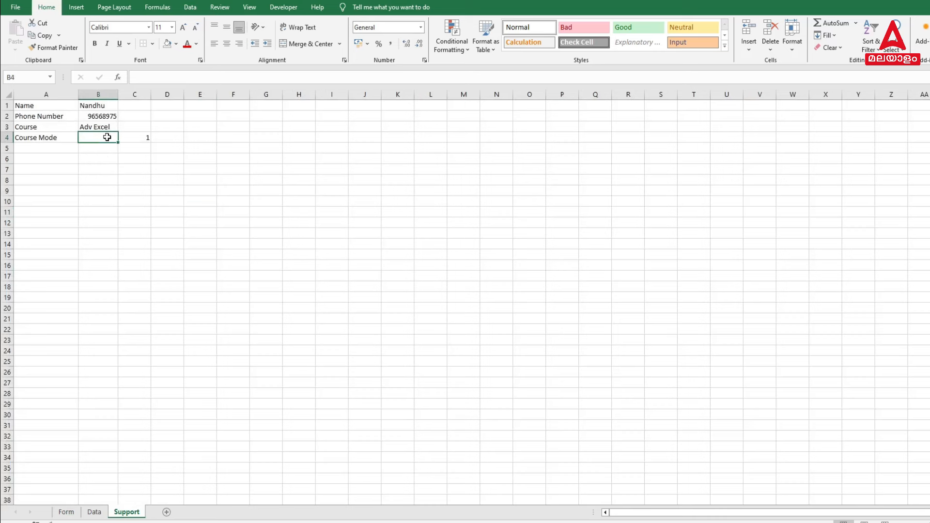
{"action": "type", "text": "=if"}
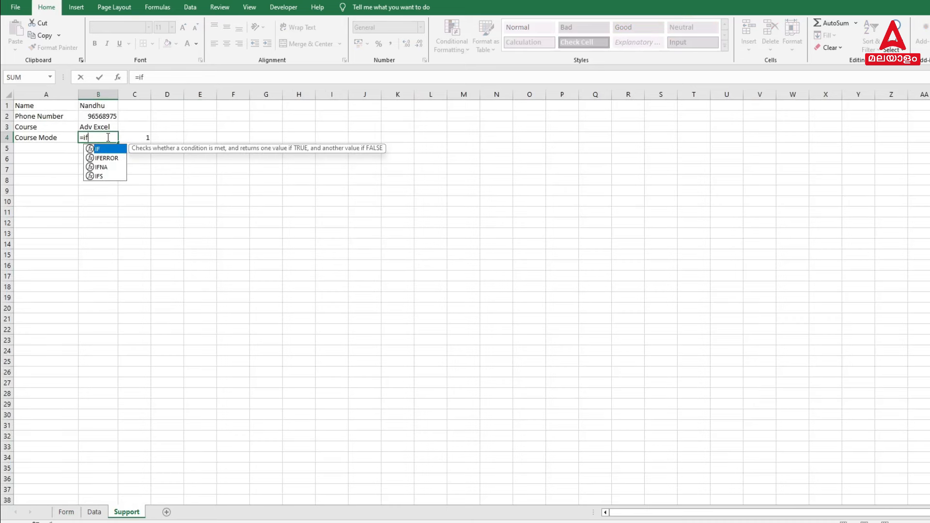
{"action": "type", "text": "("}
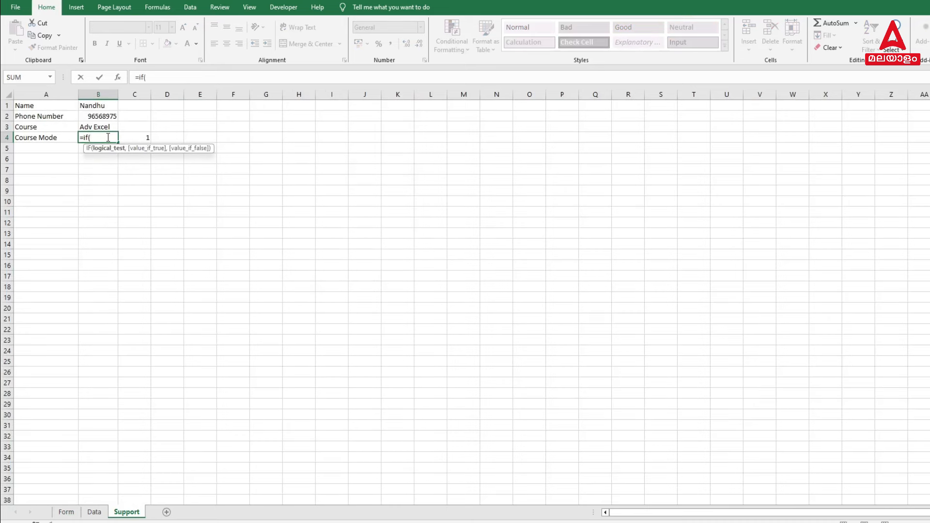
{"action": "left_click", "coordinate": [136, 137]}
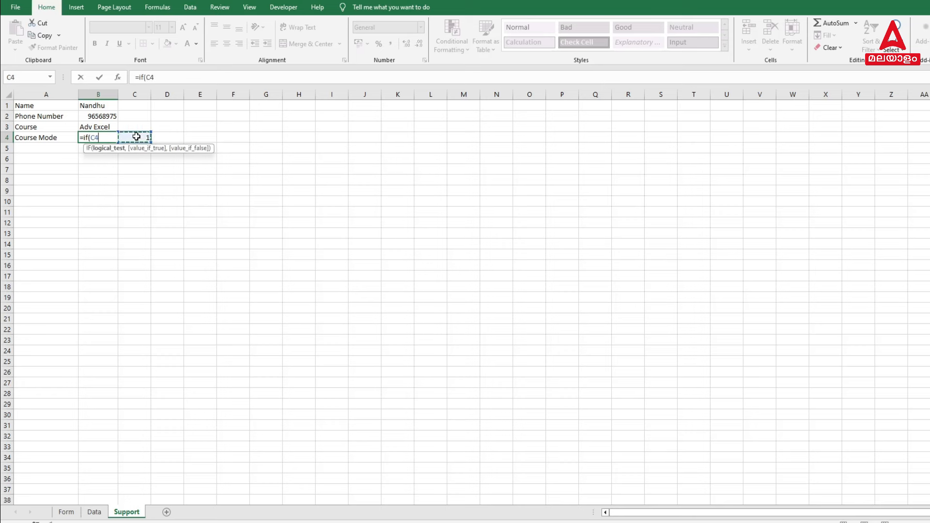
{"action": "type", "text": "=1,"}
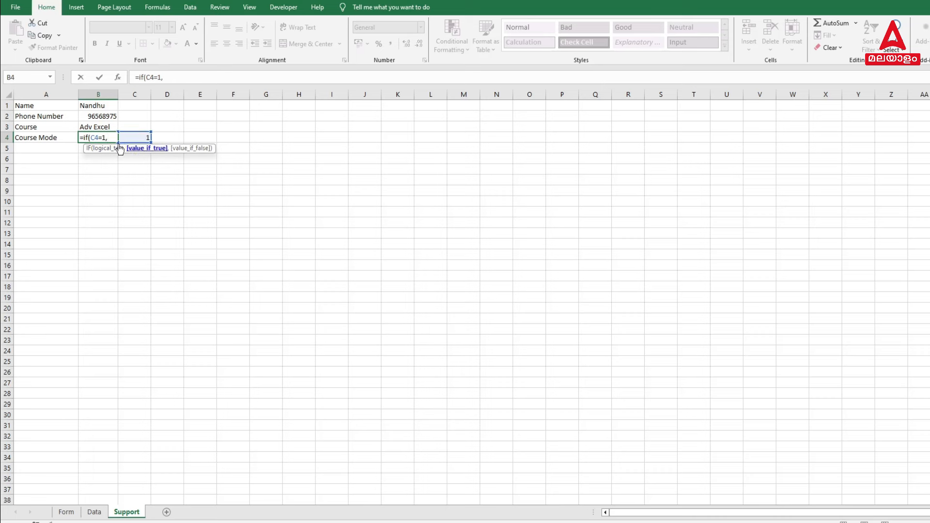
{"action": "type", "text": "\"Online"}
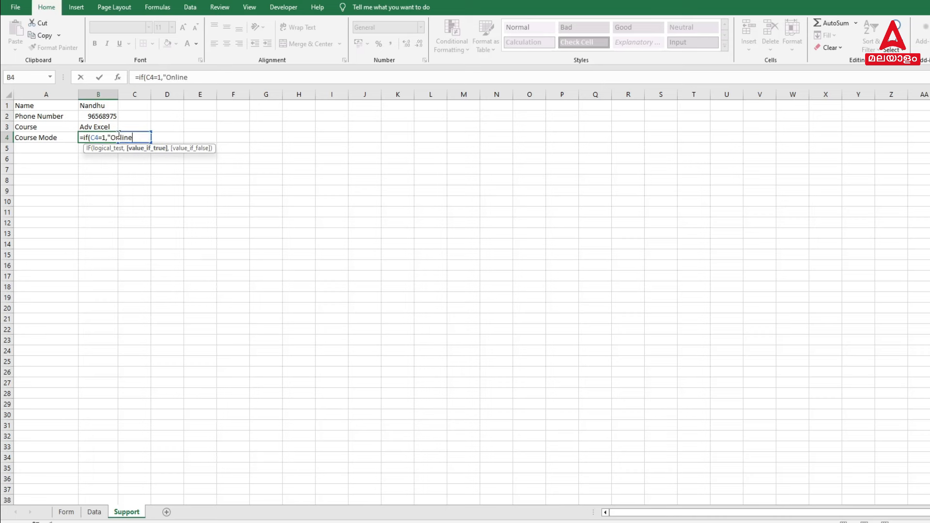
{"action": "type", "text": "\","}
{"action": "type", "text": "\"Of"}
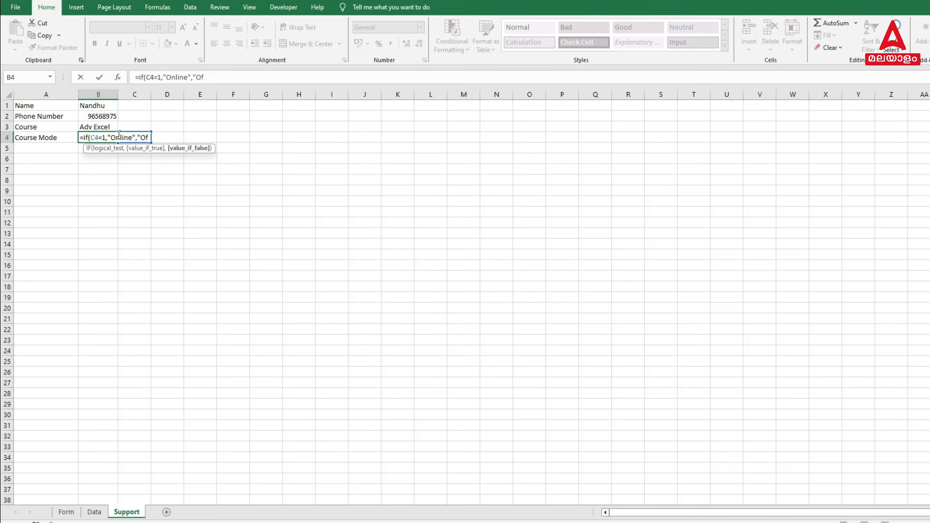
{"action": "type", "text": "fline"}
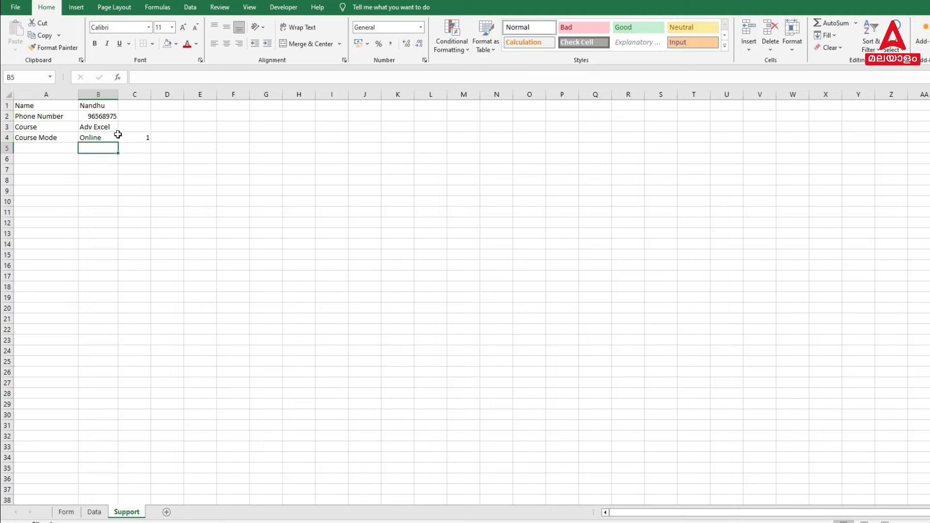
Step: Select Offline as the course mode on the Form sheet and check the Course Mode cell on the Support sheet
{"action": "left_click", "coordinate": [66, 512]}
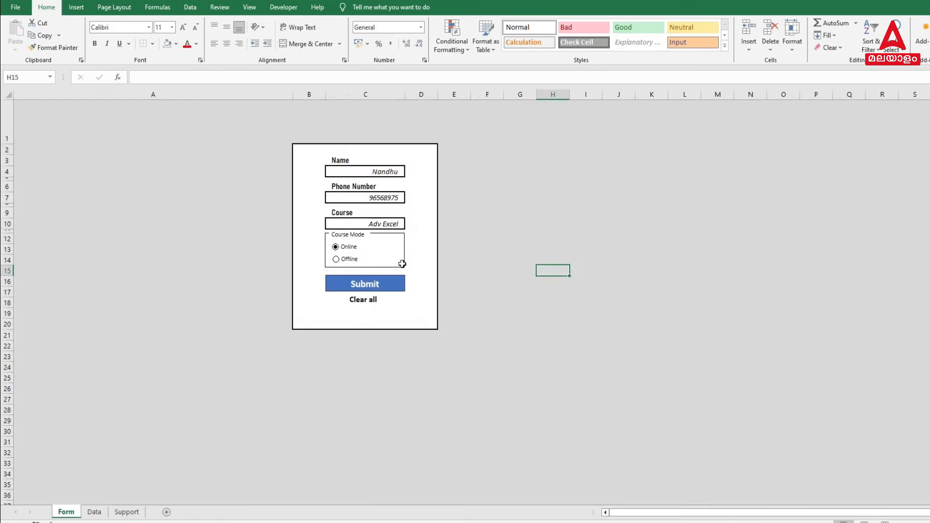
{"action": "left_click", "coordinate": [337, 260]}
{"action": "left_click", "coordinate": [128, 511]}
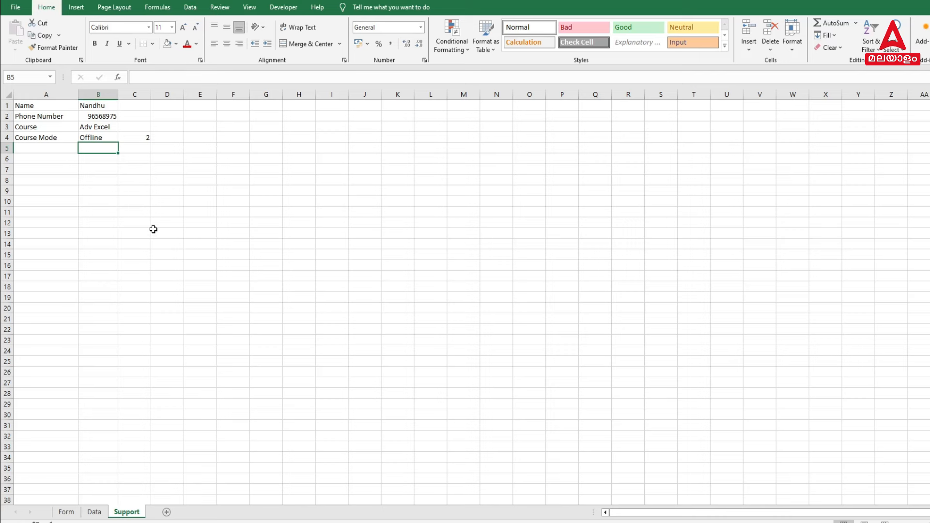
Step: Copy the labels in A1:A4 of the Support sheet and paste them transposed into the Data sheet starting at B2
{"action": "left_click_drag", "start_coordinate": [50, 102], "coordinate": [49, 135]}
{"action": "key", "text": "ctrl+c"}
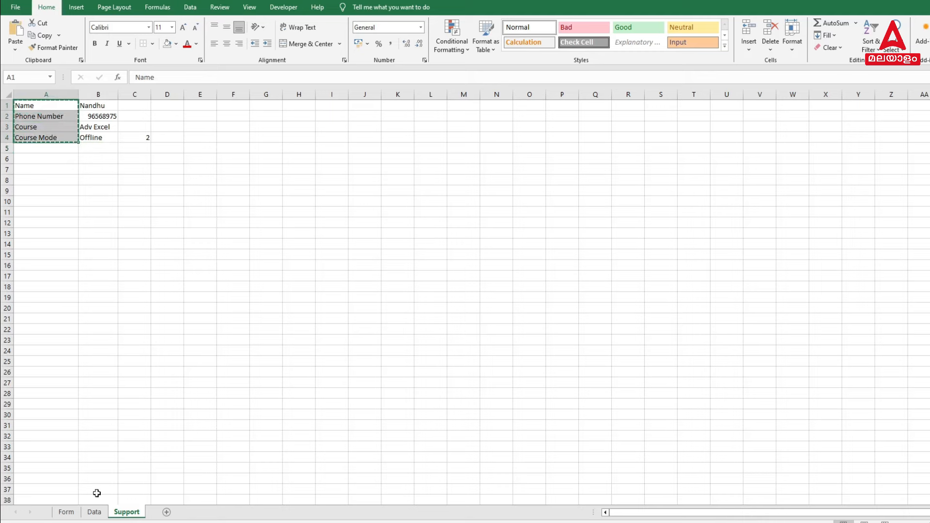
{"action": "left_click", "coordinate": [94, 512]}
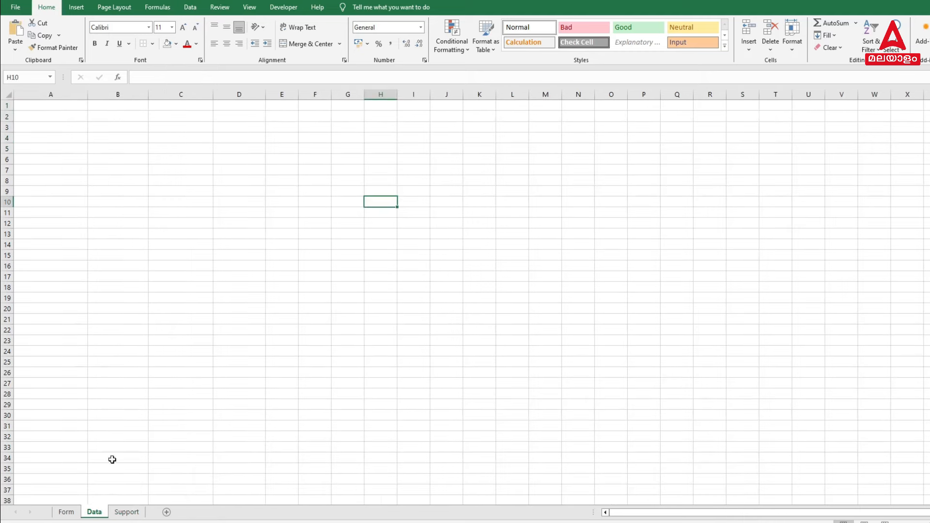
{"action": "left_click", "coordinate": [92, 117]}
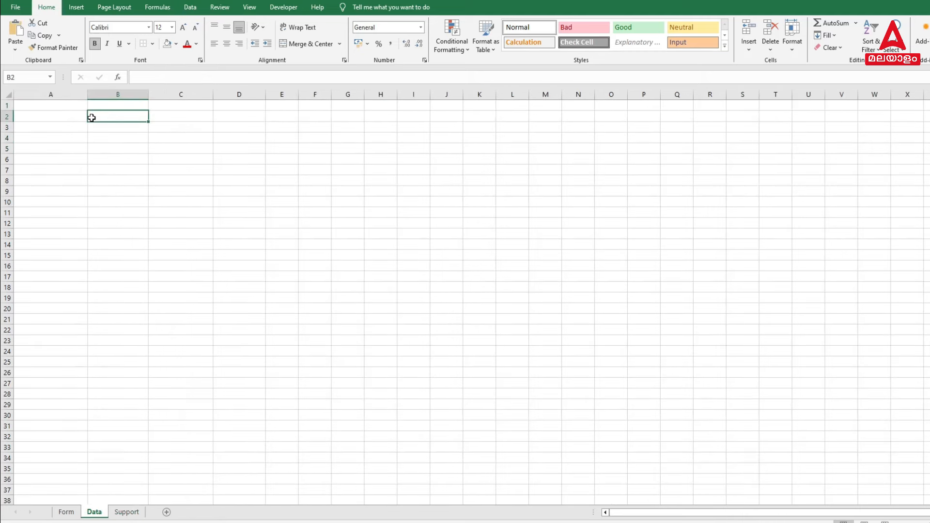
{"action": "right_click", "coordinate": [92, 118]}
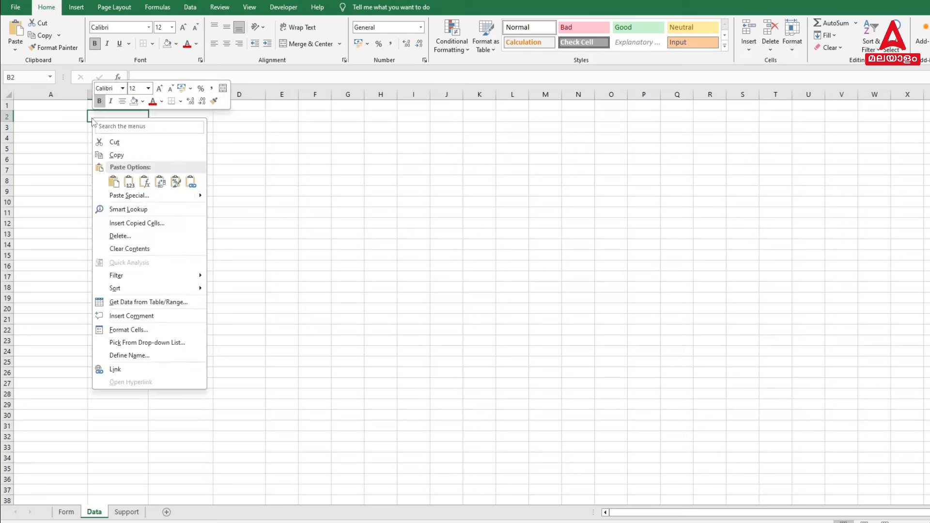
{"action": "left_click", "coordinate": [125, 194]}
{"action": "left_click", "coordinate": [128, 265]}
{"action": "left_click", "coordinate": [163, 278]}
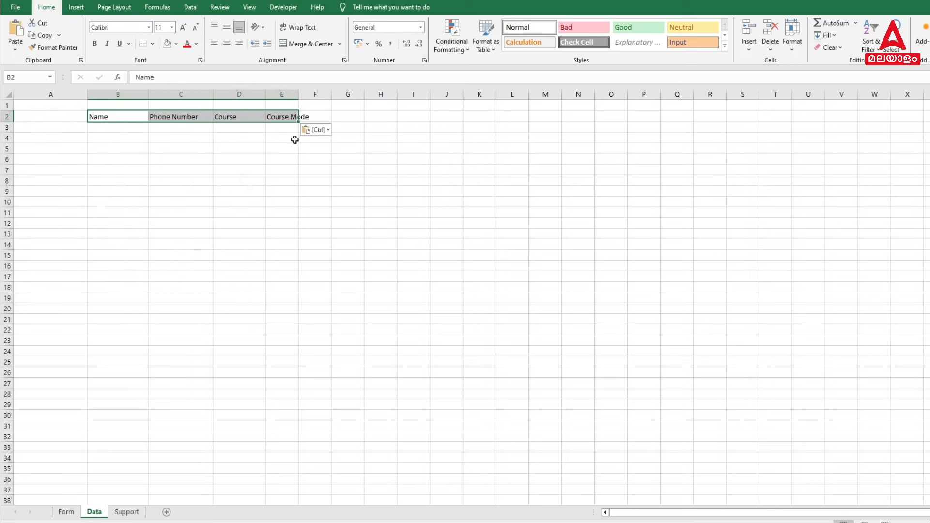
Step: Widen the Course Mode column E to about 18.43 and slightly widen the Phone Number column C on the Data sheet
{"action": "left_click", "coordinate": [283, 156]}
{"action": "left_click_drag", "start_coordinate": [299, 94], "coordinate": [335, 94]}
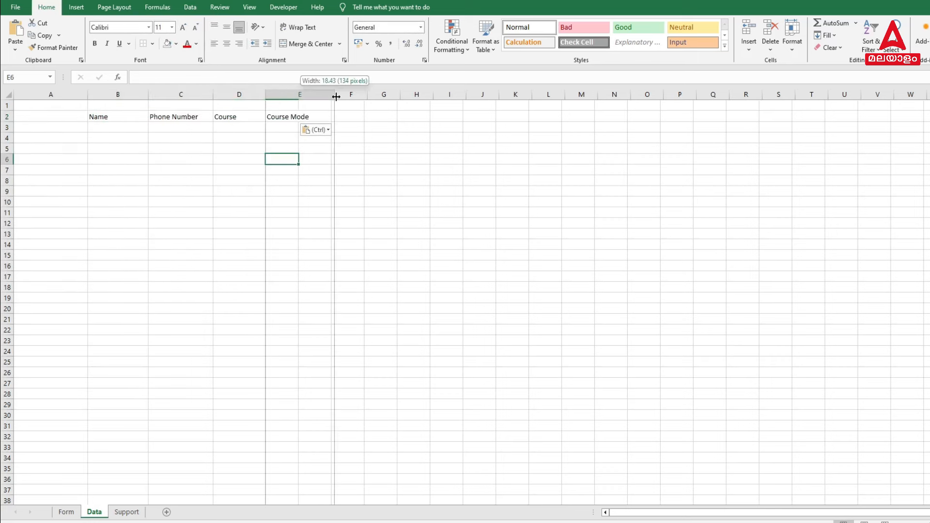
{"action": "left_click_drag", "start_coordinate": [213, 94], "coordinate": [223, 94]}
Step: Format the header cells B2:E2 on the Data sheet with bold text, a light green fill and borders around every cell
{"action": "left_click_drag", "start_coordinate": [125, 116], "coordinate": [286, 115]}
{"action": "left_click", "coordinate": [95, 44]}
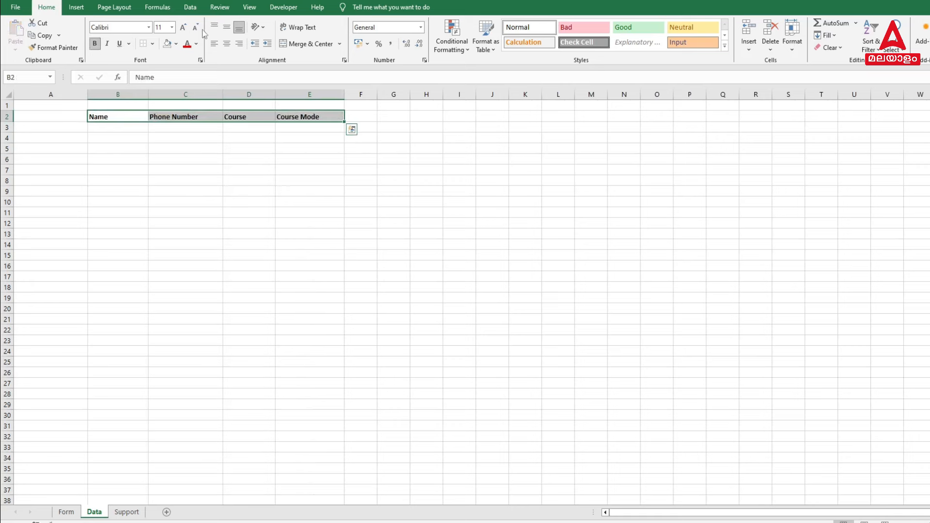
{"action": "left_click", "coordinate": [176, 44]}
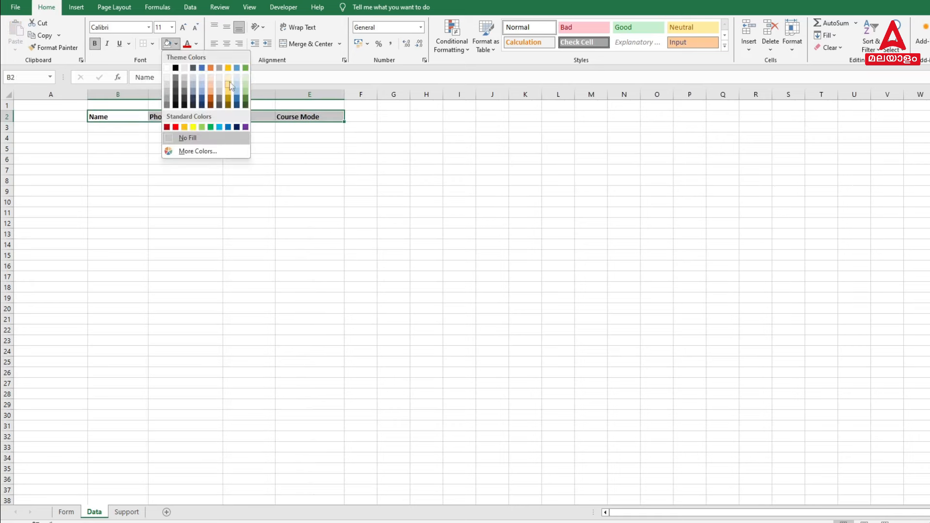
{"action": "left_click", "coordinate": [246, 91]}
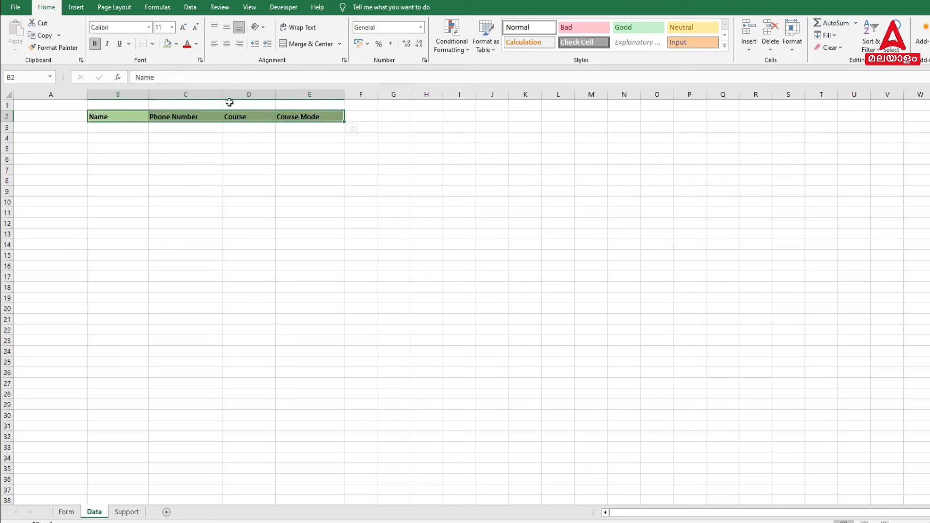
{"action": "left_click", "coordinate": [152, 43]}
{"action": "left_click", "coordinate": [152, 137]}
{"action": "left_click", "coordinate": [307, 137]}
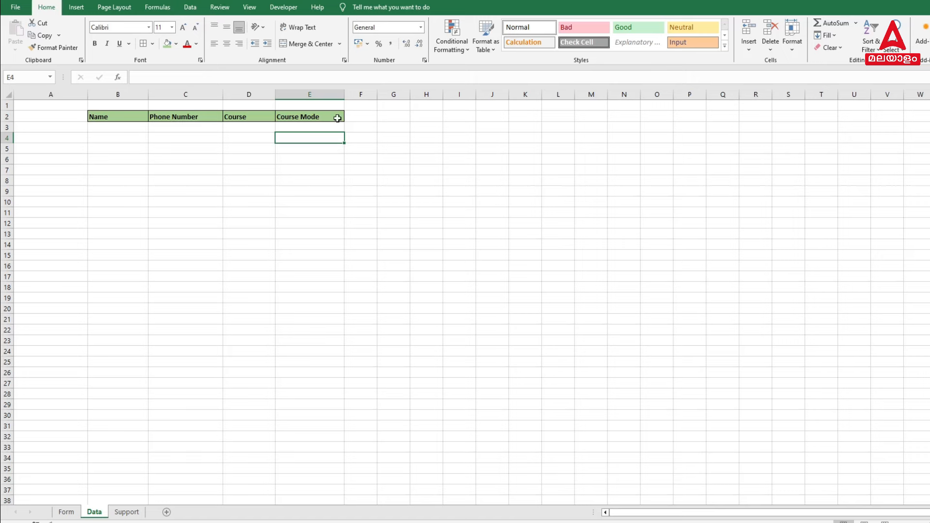
Step: Start recording a macro named Submit from the Form sheet, stored in this workbook
{"action": "left_click", "coordinate": [71, 513]}
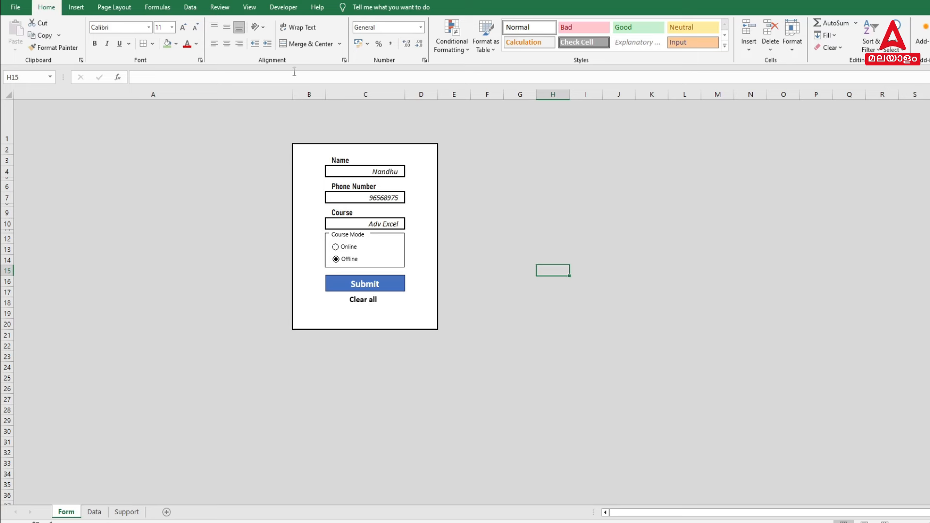
{"action": "left_click", "coordinate": [281, 7]}
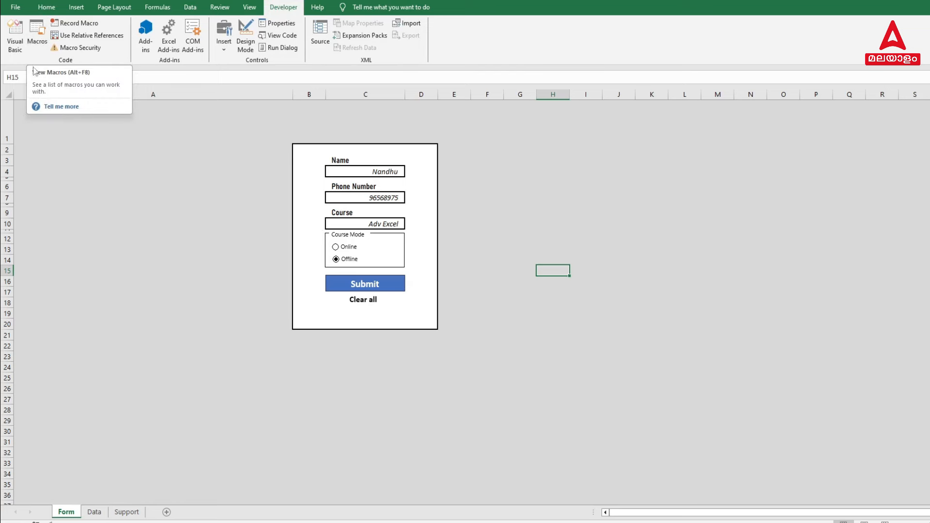
{"action": "left_click", "coordinate": [71, 25]}
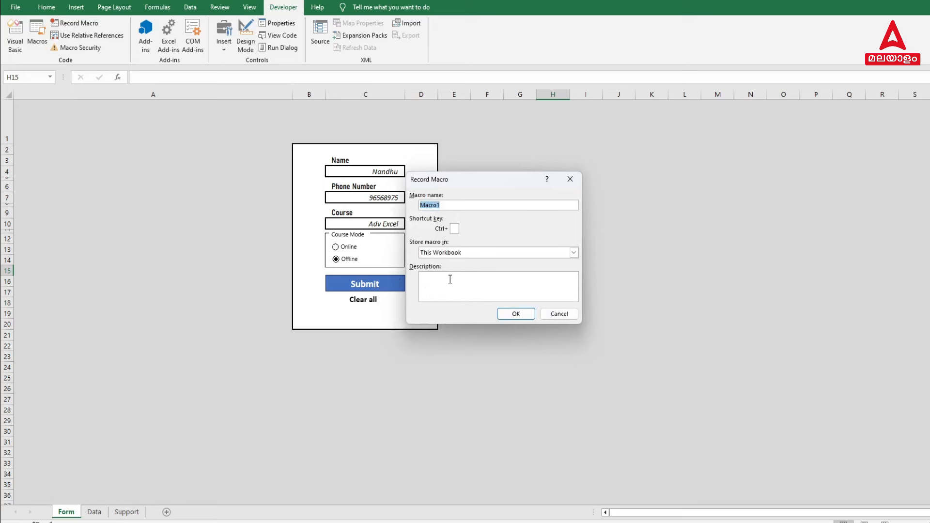
{"action": "type", "text": "Submit"}
{"action": "left_click", "coordinate": [516, 314]}
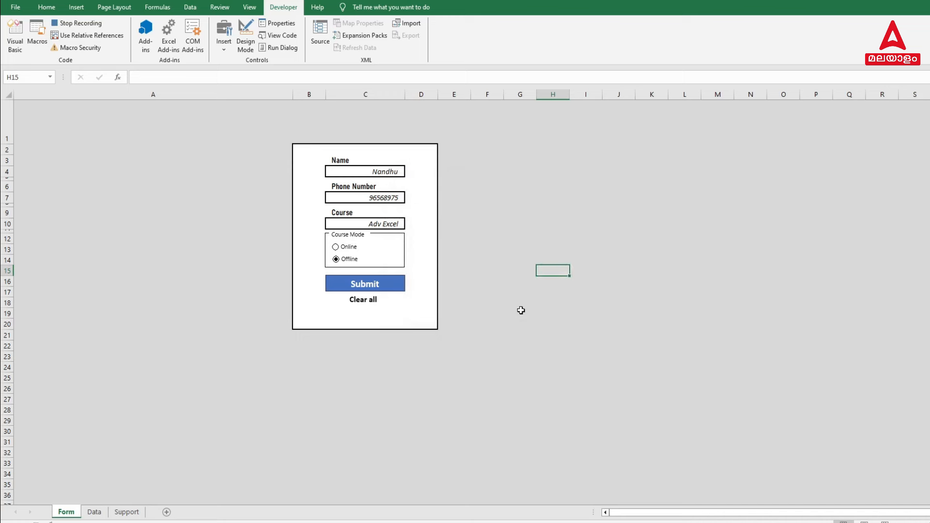
Step: Copy the entries in B1:B4 of the Support sheet and paste them as transposed values starting at A9
{"action": "left_click", "coordinate": [128, 512]}
{"action": "left_click", "coordinate": [90, 214]}
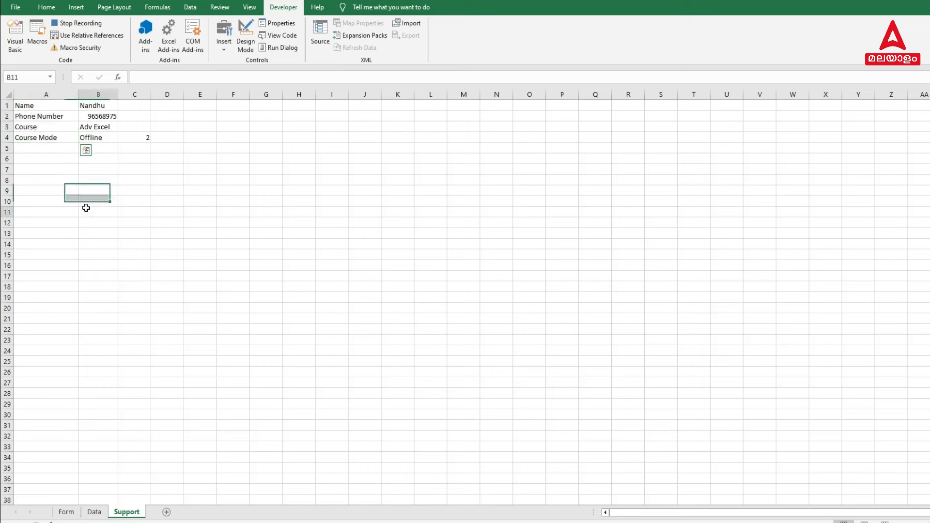
{"action": "left_click_drag", "start_coordinate": [87, 104], "coordinate": [93, 133]}
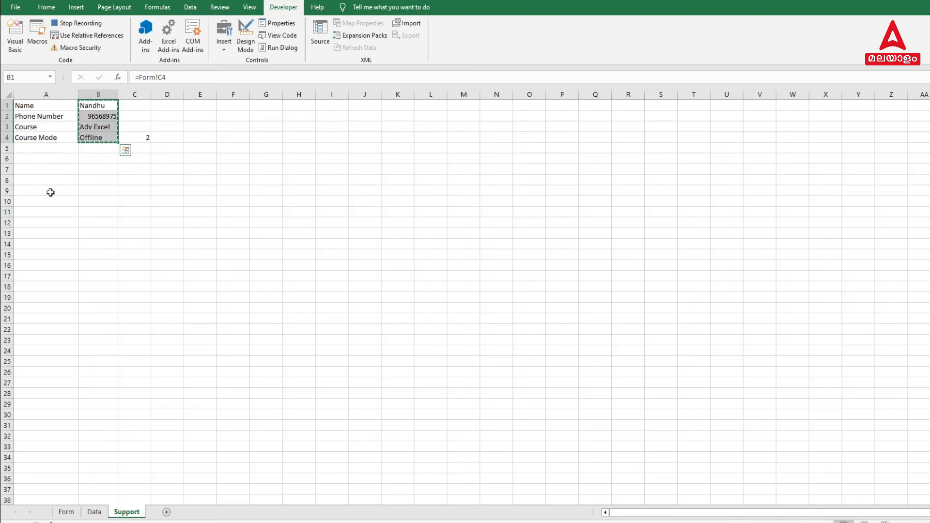
{"action": "left_click", "coordinate": [51, 190]}
{"action": "right_click", "coordinate": [52, 192]}
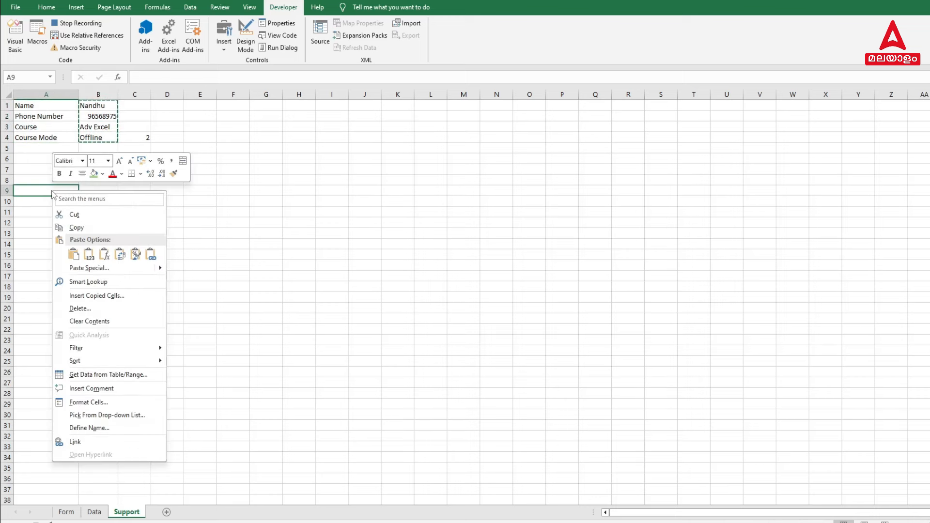
{"action": "left_click", "coordinate": [88, 269]}
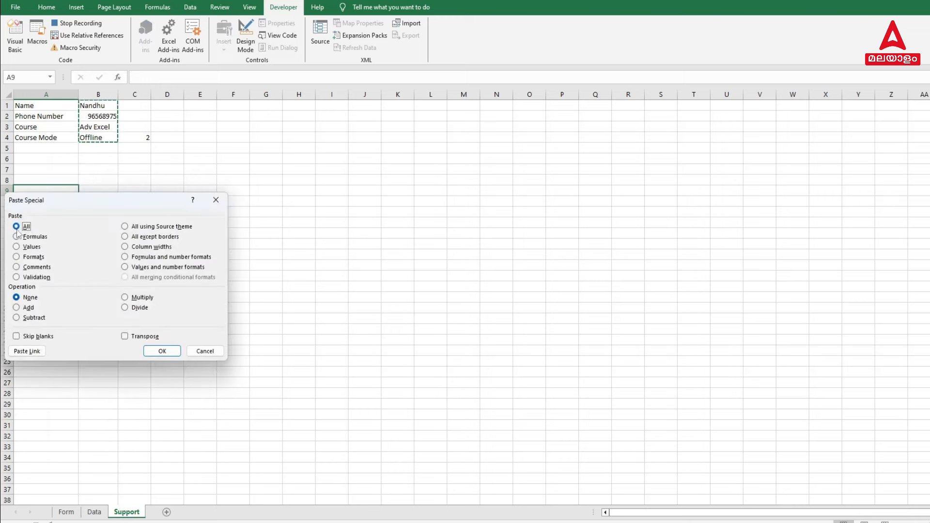
{"action": "left_click", "coordinate": [17, 247]}
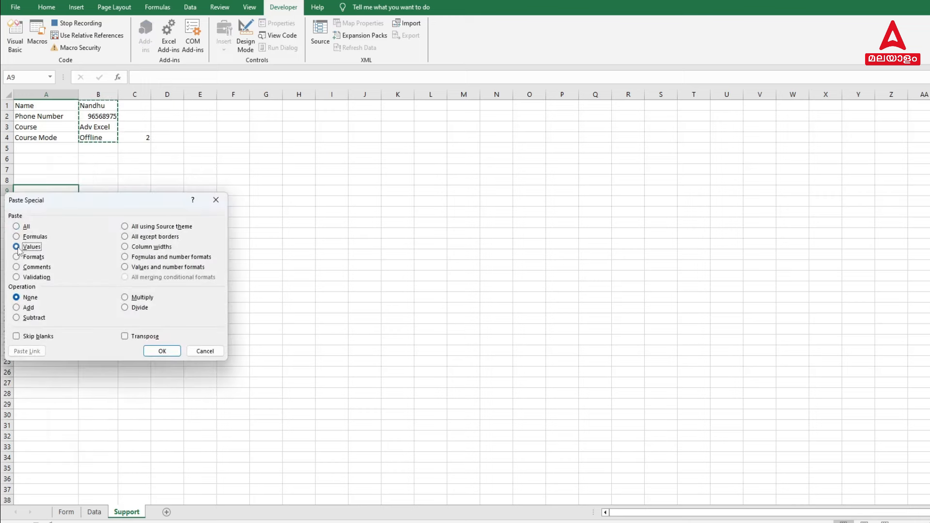
{"action": "left_click", "coordinate": [124, 335]}
{"action": "left_click", "coordinate": [157, 349]}
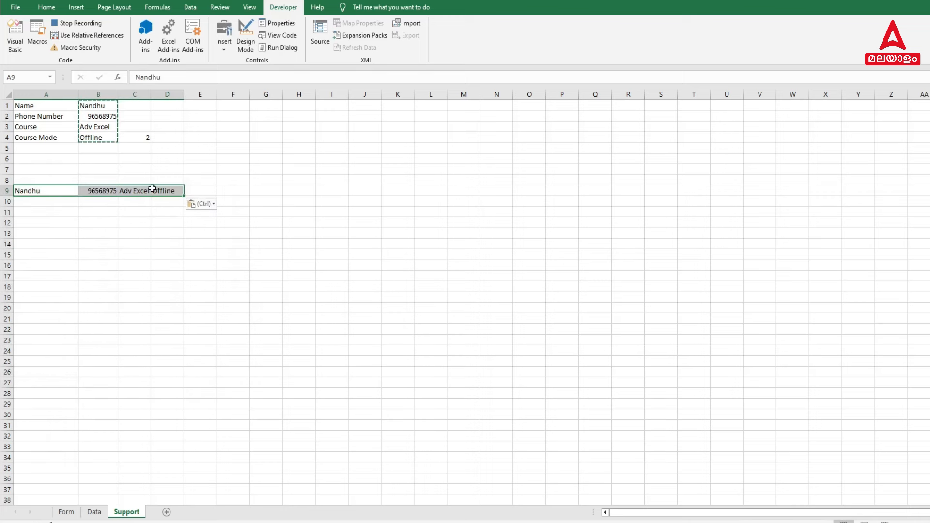
Step: Copy the transposed row A9:D9 and insert it at B3 of the Data sheet, shifting the existing cells down
{"action": "key", "text": "ctrl+c"}
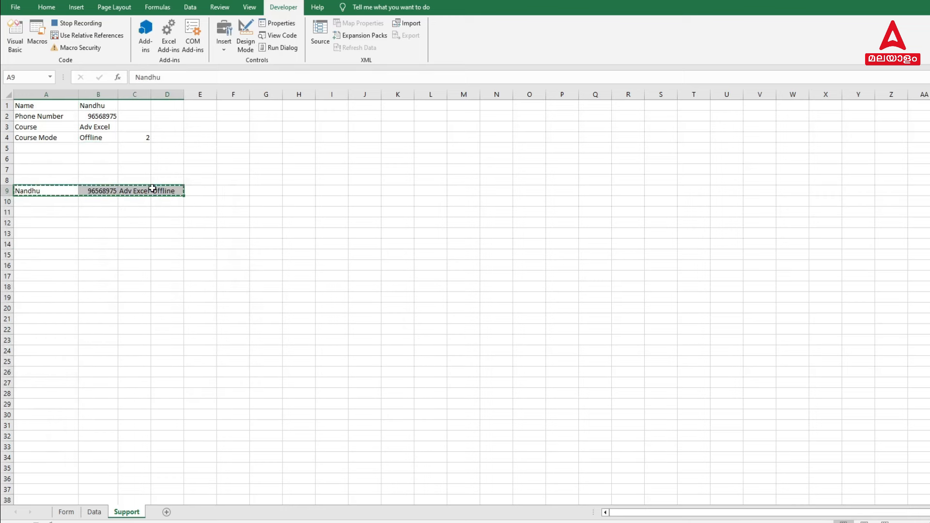
{"action": "left_click", "coordinate": [94, 513]}
{"action": "left_click", "coordinate": [105, 130]}
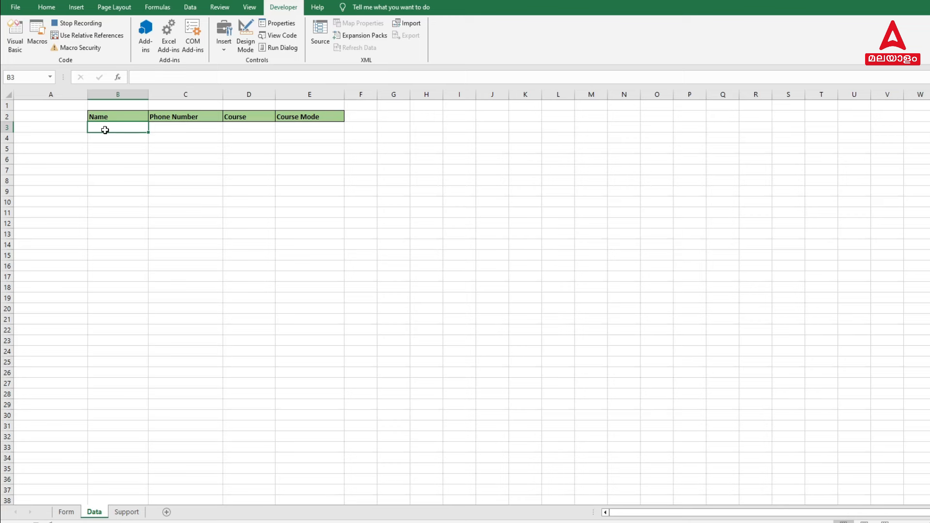
{"action": "left_click", "coordinate": [47, 7]}
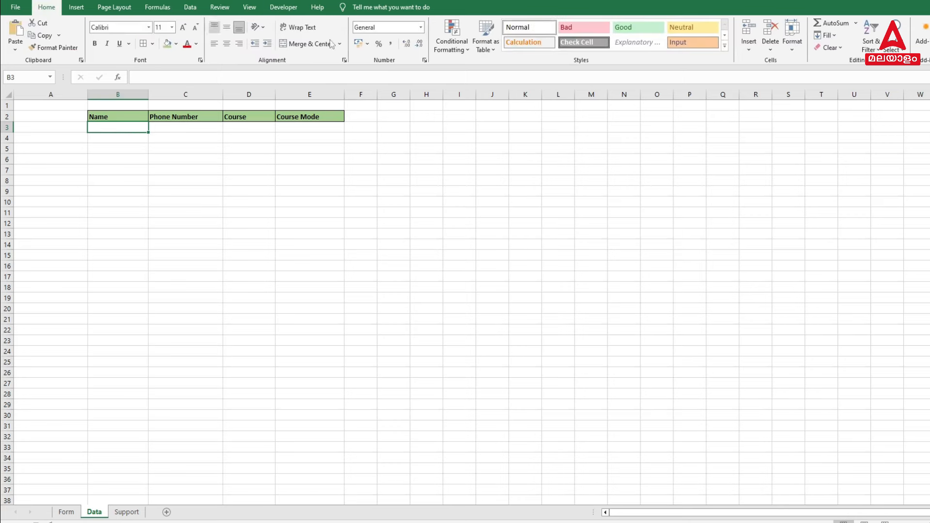
{"action": "left_click", "coordinate": [749, 45]}
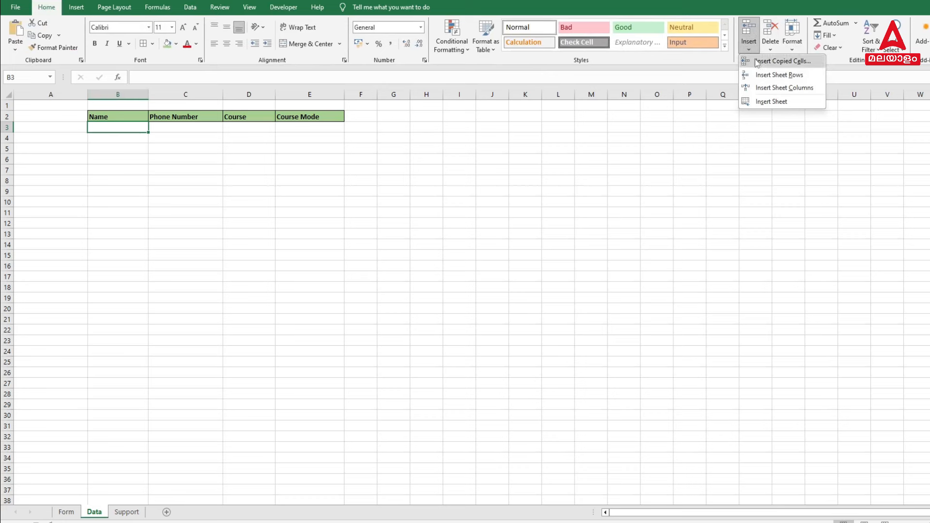
{"action": "left_click", "coordinate": [755, 62]}
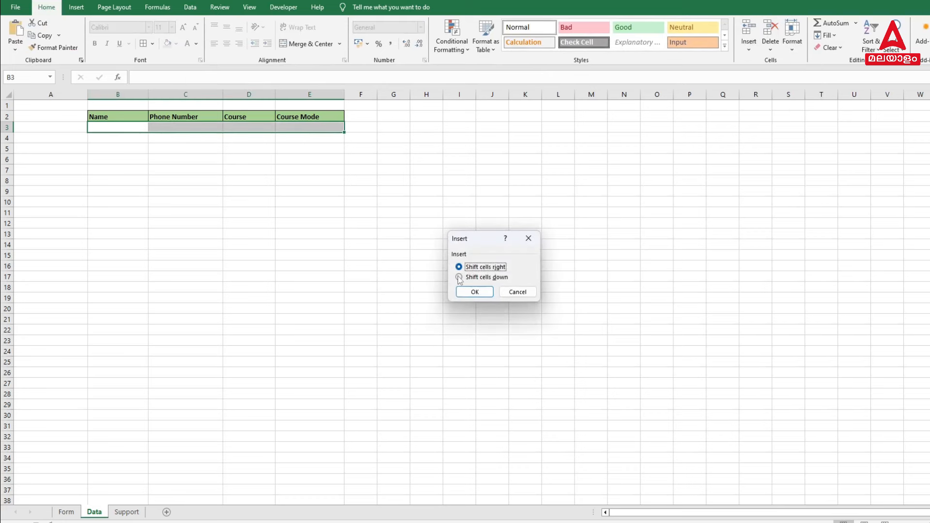
{"action": "left_click", "coordinate": [459, 277]}
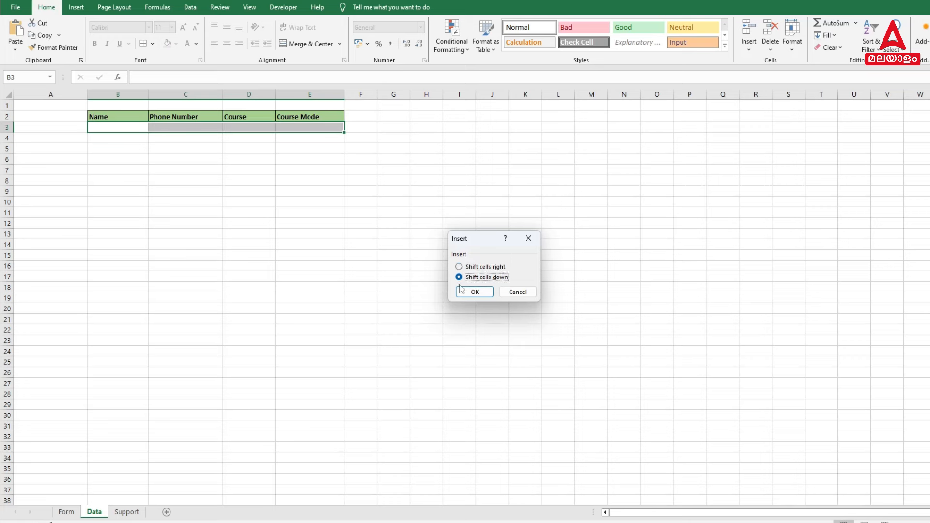
{"action": "left_click", "coordinate": [473, 291]}
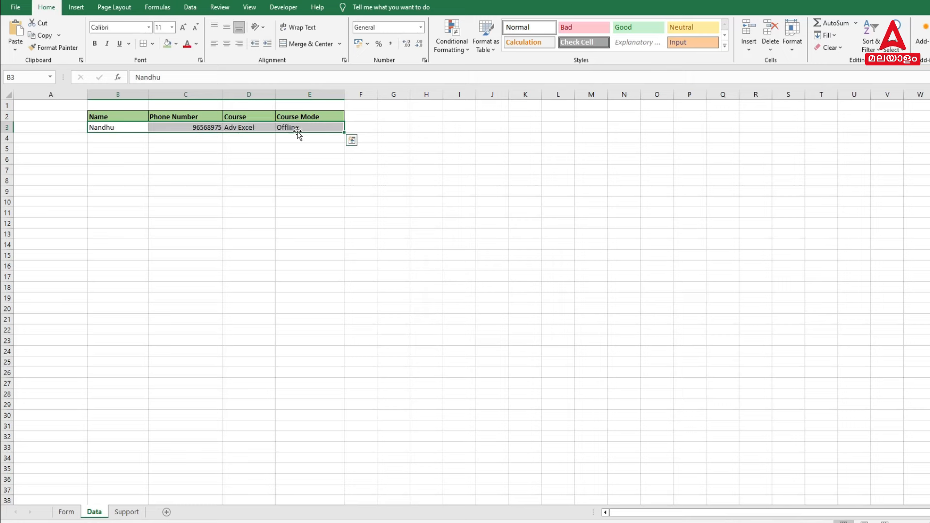
Step: Clear the Name, Phone Number and Course entries on the Form sheet and stop recording the Submit macro
{"action": "left_click", "coordinate": [67, 512]}
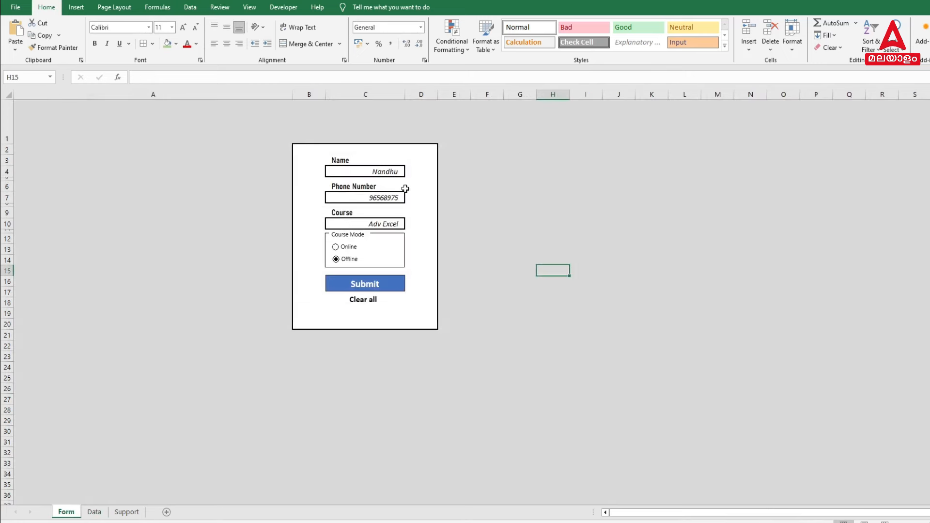
{"action": "left_click", "coordinate": [380, 173]}
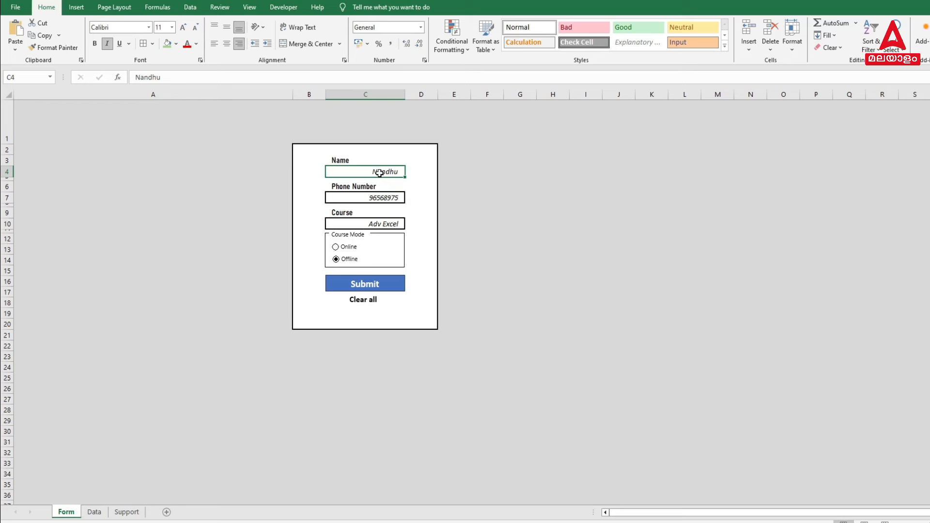
{"action": "key", "text": "Delete"}
{"action": "left_click", "coordinate": [375, 197]}
{"action": "key", "text": "Delete"}
{"action": "left_click", "coordinate": [376, 224]}
{"action": "key", "text": "Delete"}
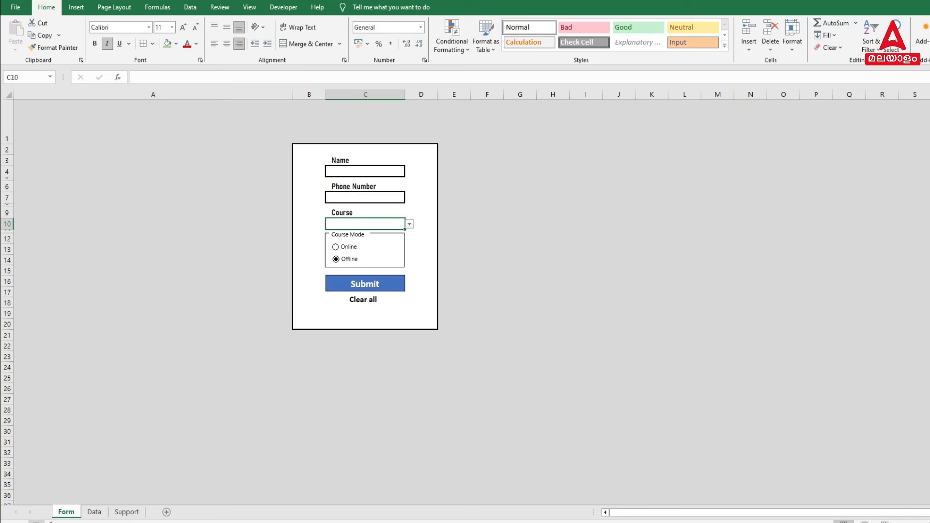
{"action": "left_click", "coordinate": [283, 6]}
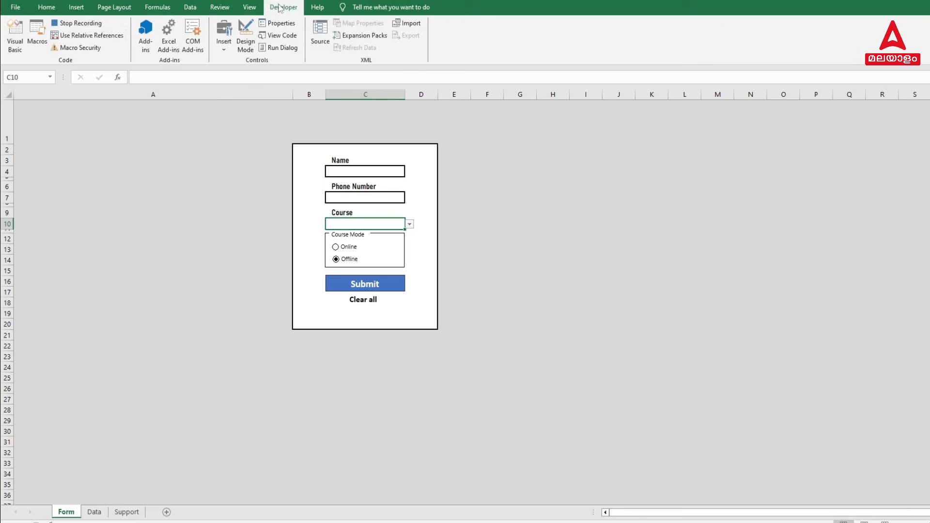
{"action": "left_click", "coordinate": [72, 24]}
Step: Assign the Submit macro to the Submit button on the Form sheet
{"action": "right_click", "coordinate": [401, 289]}
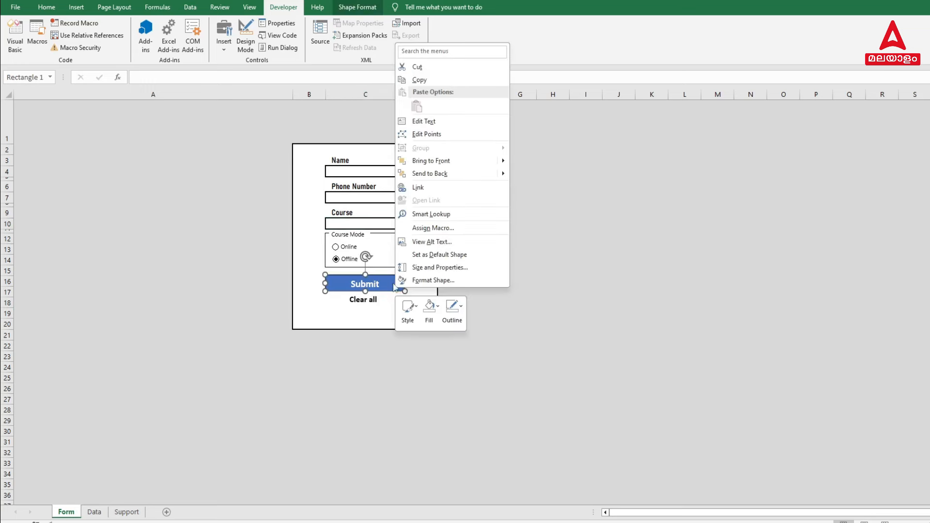
{"action": "left_click", "coordinate": [431, 230]}
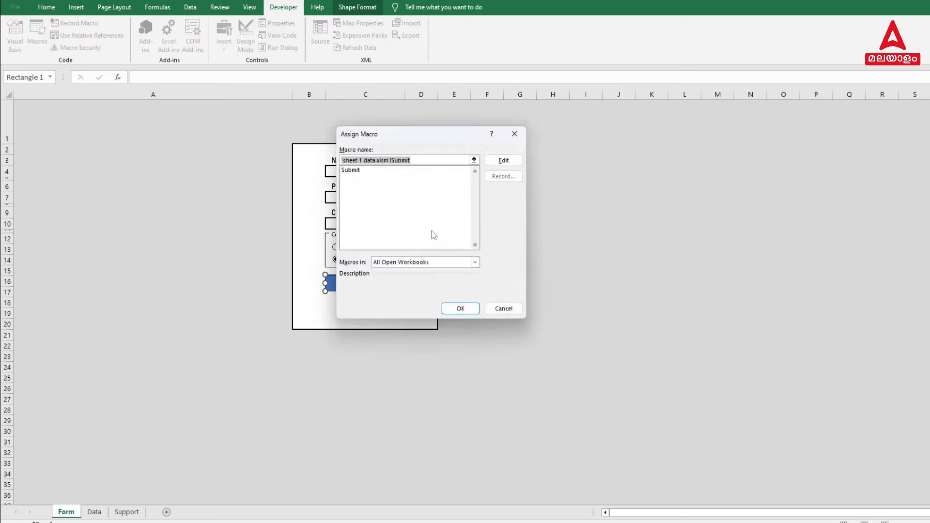
{"action": "left_click", "coordinate": [350, 170]}
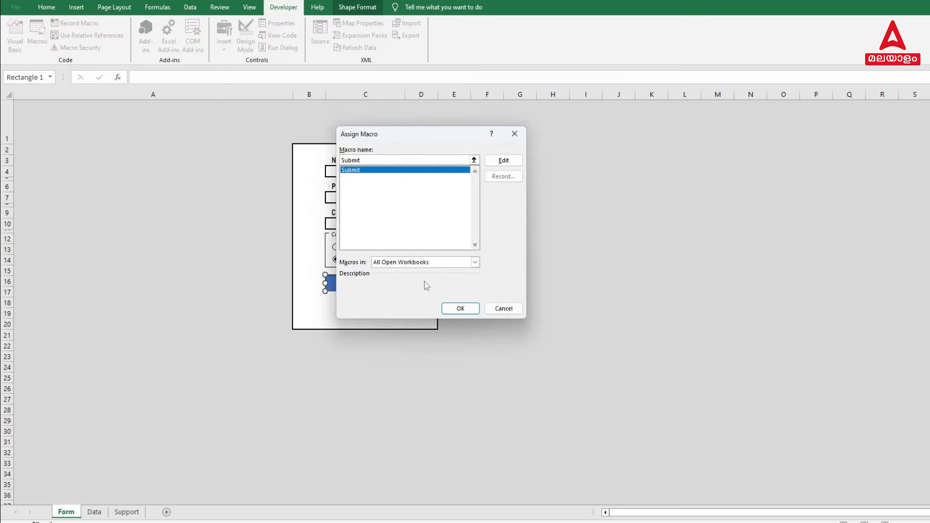
{"action": "left_click", "coordinate": [453, 308]}
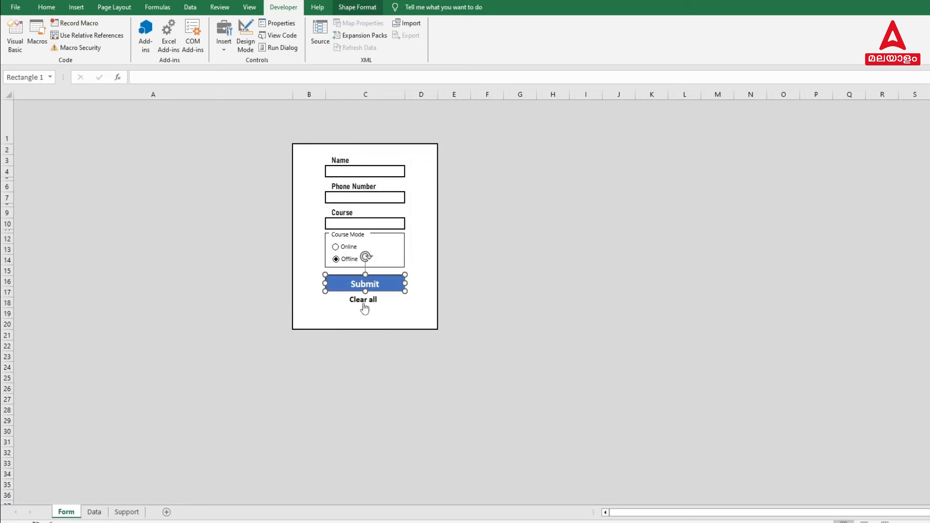
Step: Fill the form with a sample name and phone number, course Bank and mode Online, and start recording a macro named clr
{"action": "left_click", "coordinate": [357, 173]}
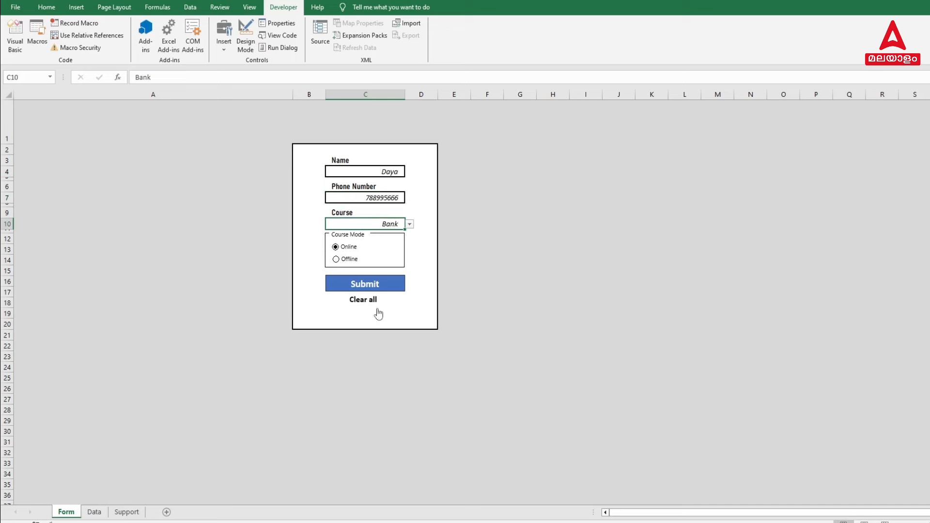
{"action": "left_click", "coordinate": [75, 23]}
{"action": "type", "text": "clr"}
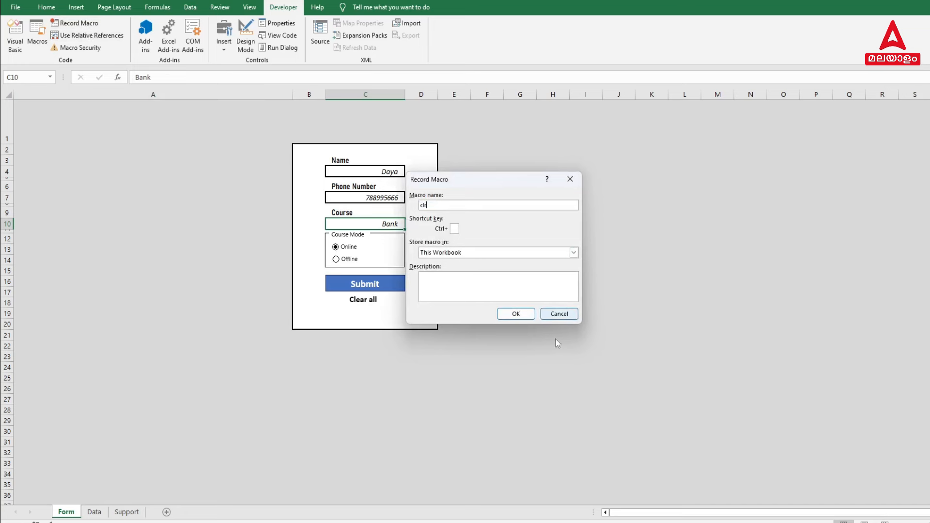
{"action": "left_click", "coordinate": [516, 314]}
Step: Delete the contents of the Name, Phone Number and Course fields and stop recording the clr macro
{"action": "left_click", "coordinate": [373, 171]}
{"action": "key", "text": "Delete"}
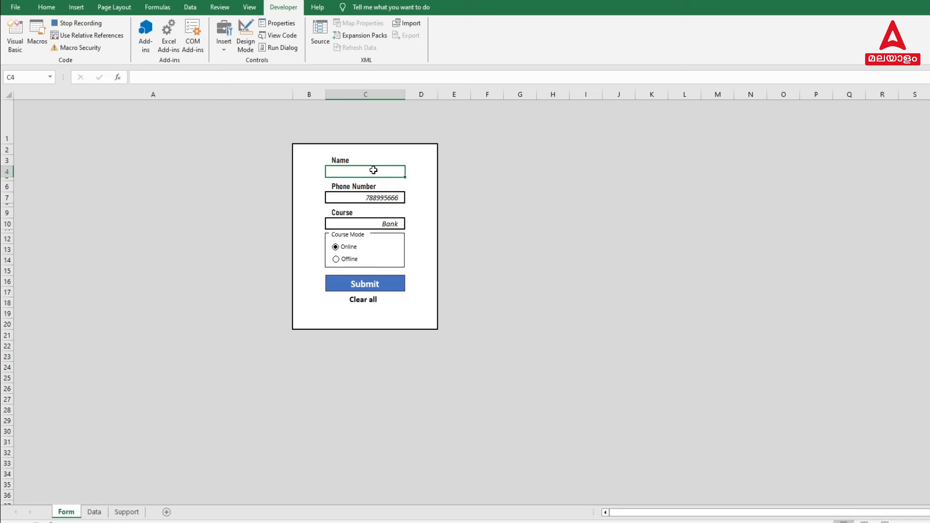
{"action": "left_click", "coordinate": [373, 197]}
{"action": "key", "text": "Delete"}
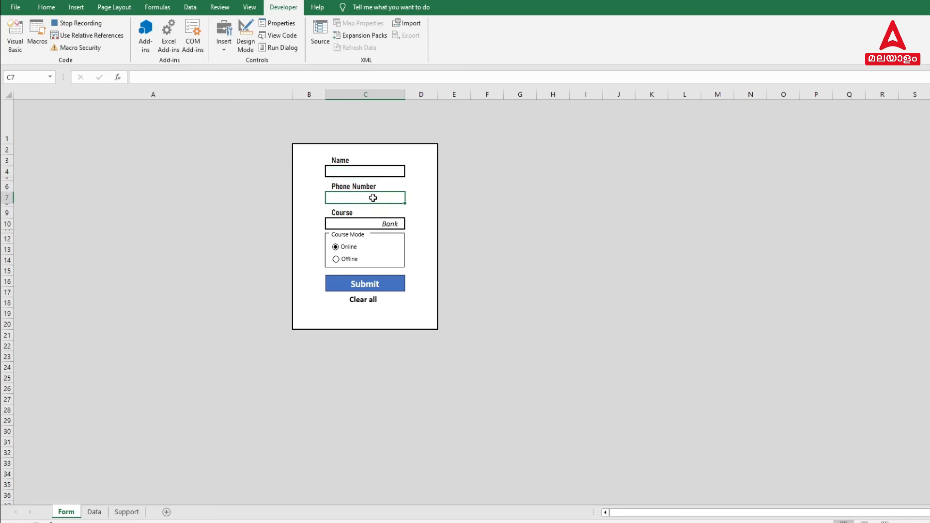
{"action": "left_click", "coordinate": [371, 224]}
{"action": "key", "text": "Delete"}
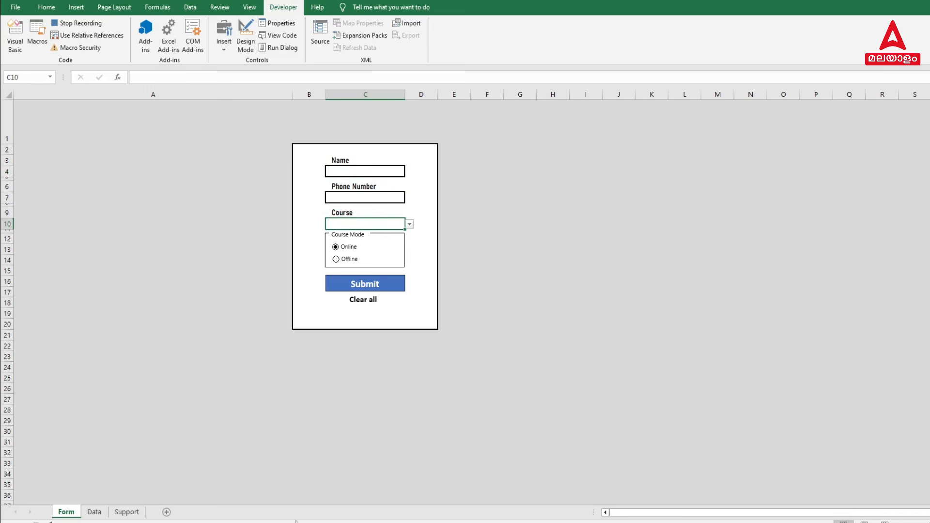
{"action": "left_click", "coordinate": [36, 521]}
Step: Assign the clr macro to the Clear all button on the Form sheet
{"action": "right_click", "coordinate": [363, 299]}
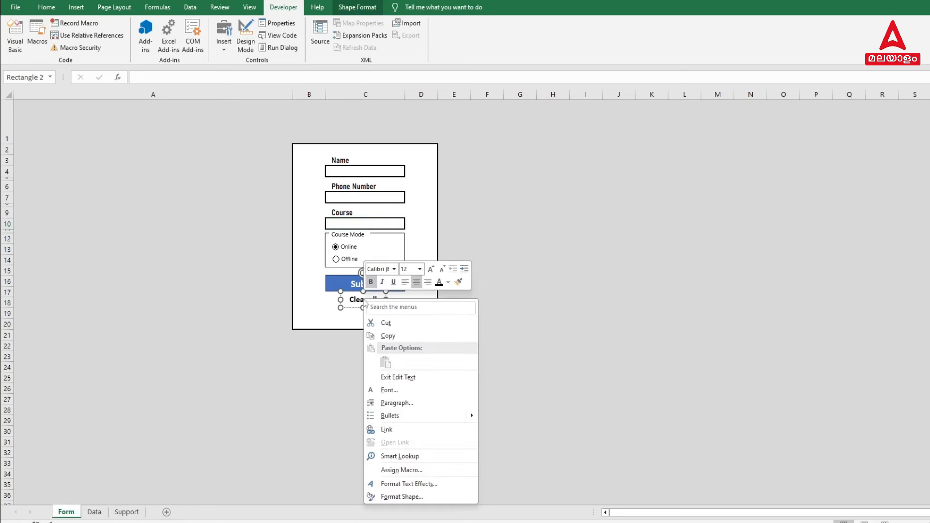
{"action": "left_click", "coordinate": [384, 473]}
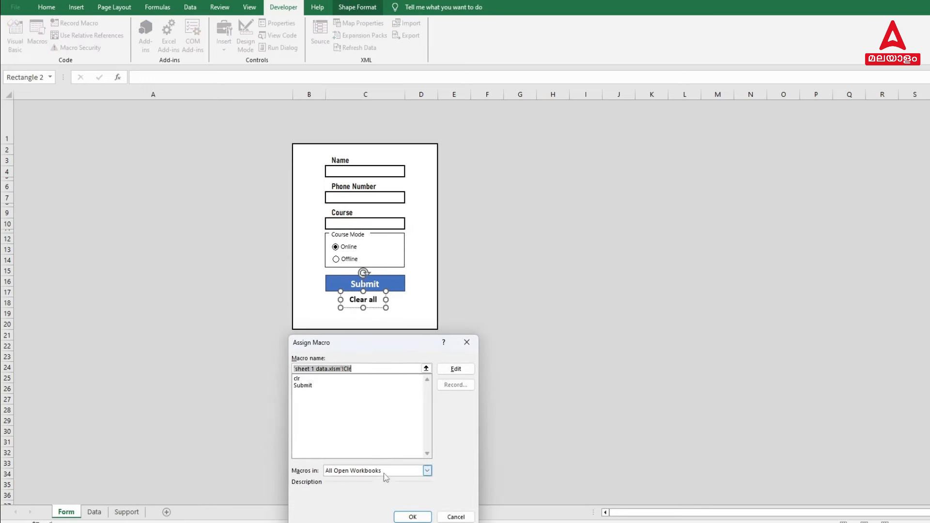
{"action": "left_click", "coordinate": [299, 378]}
{"action": "left_click", "coordinate": [412, 517]}
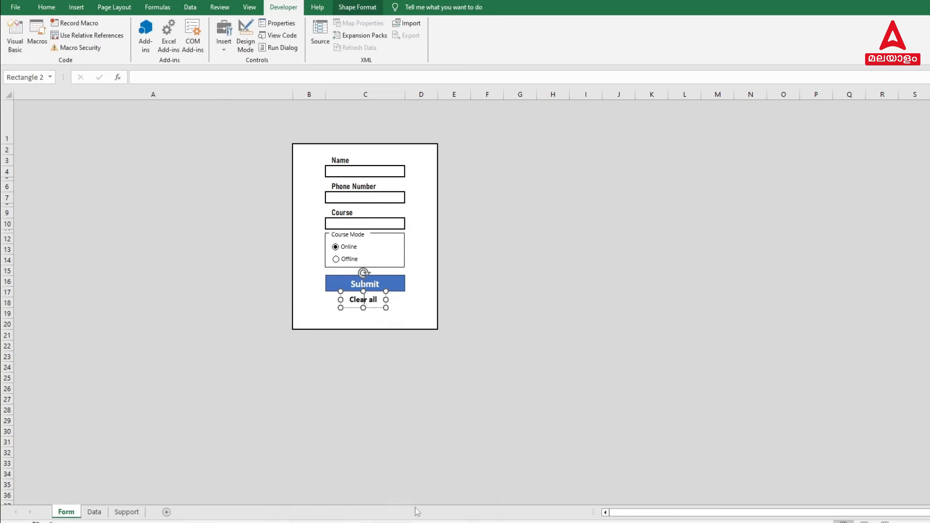
Step: Check the Data sheet, then fill the form with a sample name and phone number, course PSC and mode Offline, and submit it
{"action": "left_click", "coordinate": [95, 512]}
{"action": "left_click", "coordinate": [66, 512]}
{"action": "left_click", "coordinate": [506, 249]}
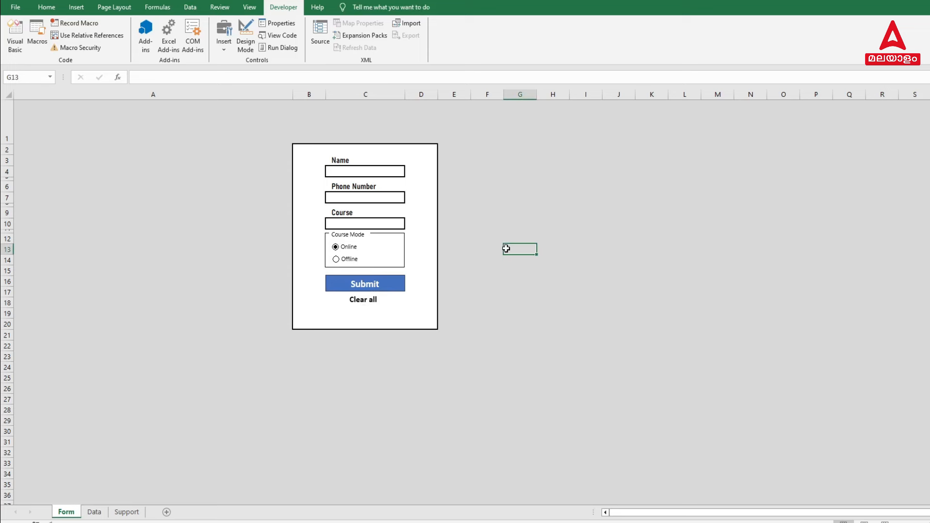
{"action": "left_click", "coordinate": [354, 170]}
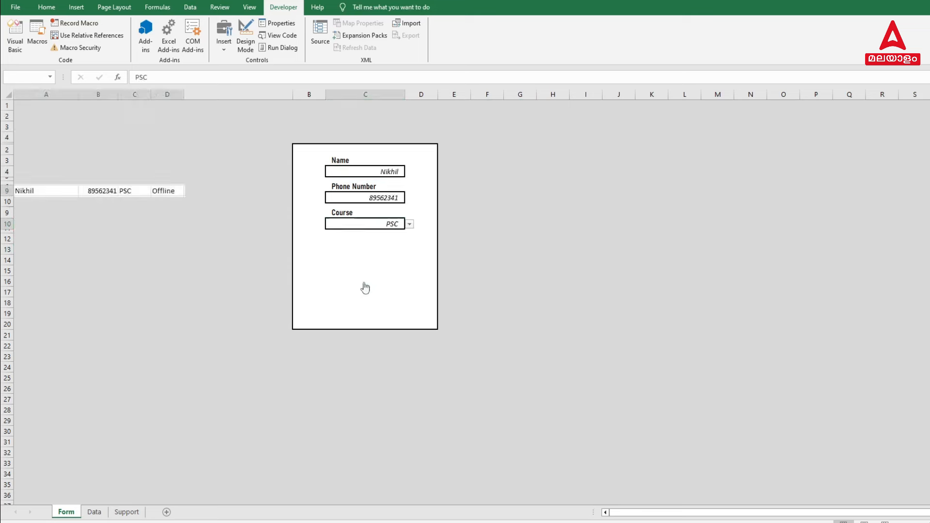
Step: Submit the filled form entry and check the record on the Data sheet
{"action": "left_click", "coordinate": [364, 283]}
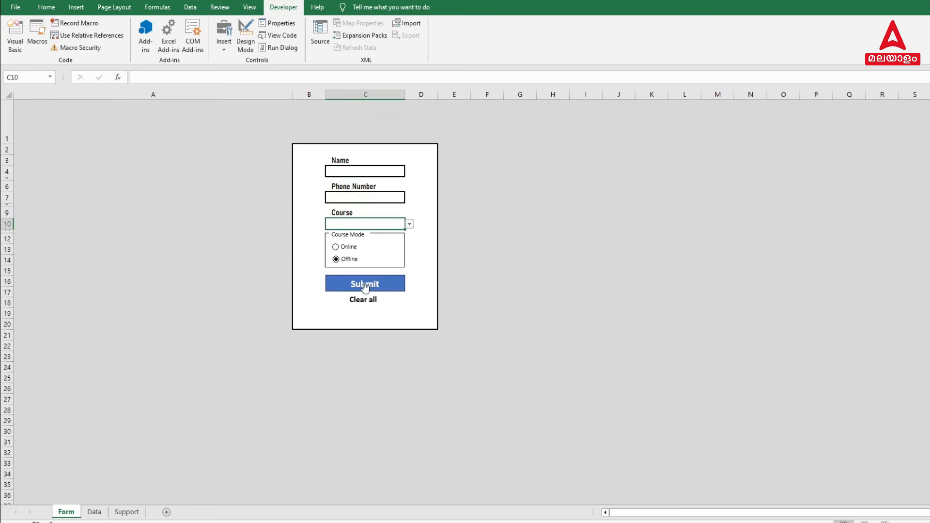
{"action": "left_click", "coordinate": [92, 512]}
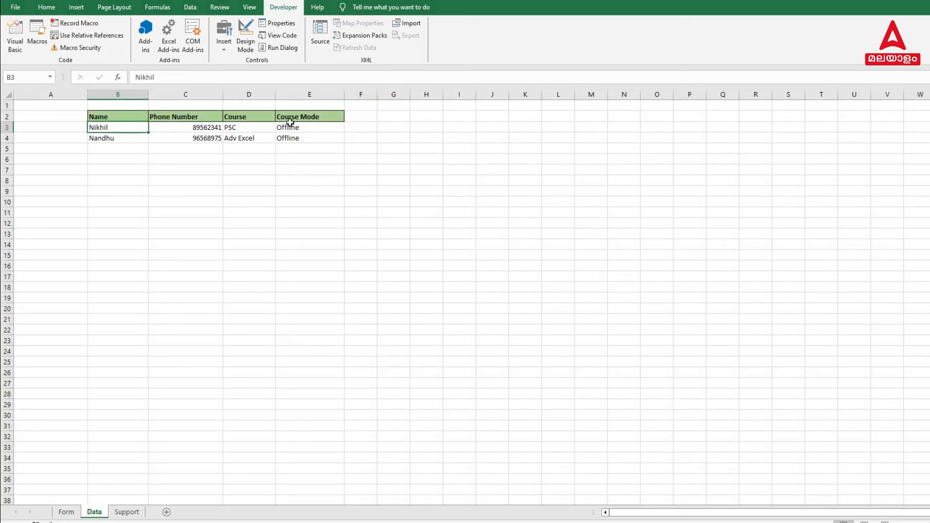
Step: Fill the Form sheet with a sample name, phone number and course SSC, and empty the fields with Clear all
{"action": "left_click", "coordinate": [67, 512]}
{"action": "left_click", "coordinate": [353, 173]}
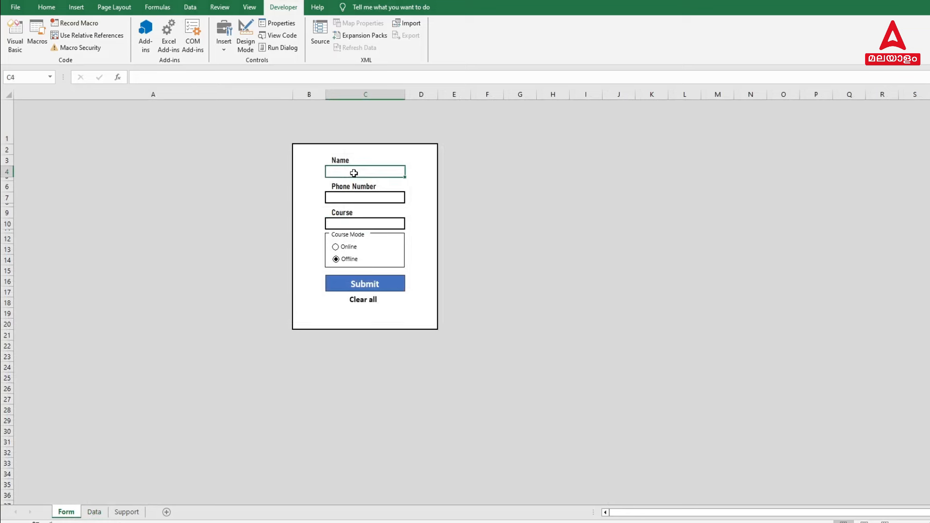
{"action": "type", "text": "Dfgh"}
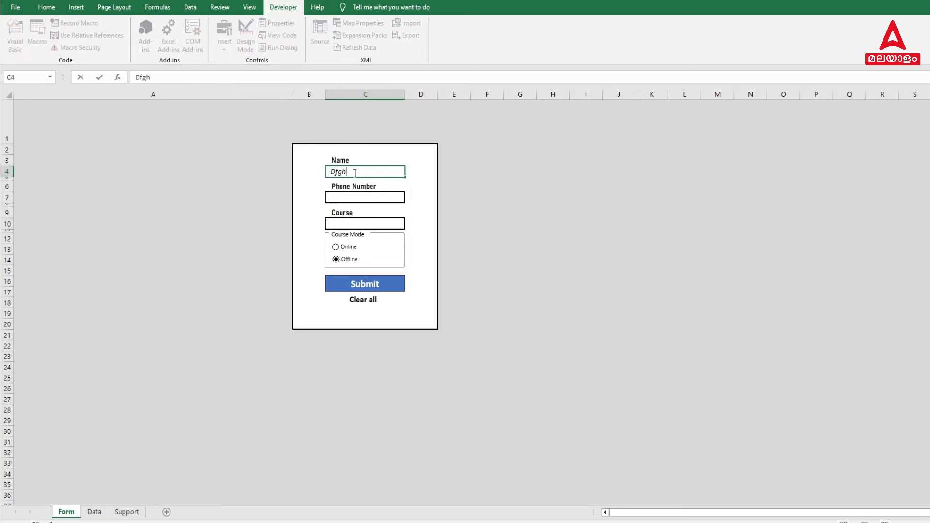
{"action": "left_click", "coordinate": [364, 196]}
{"action": "type", "text": "879896233"}
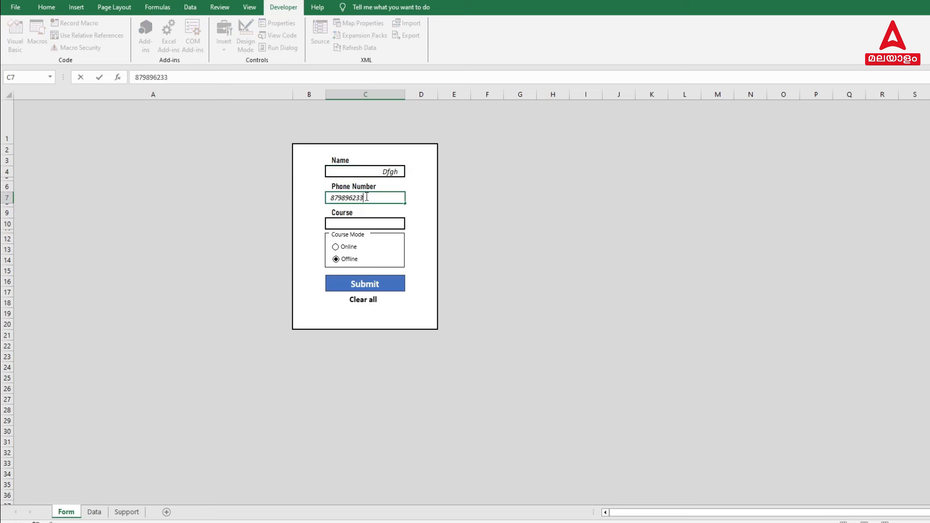
{"action": "left_click", "coordinate": [364, 223]}
{"action": "left_click", "coordinate": [410, 224]}
{"action": "left_click", "coordinate": [344, 233]}
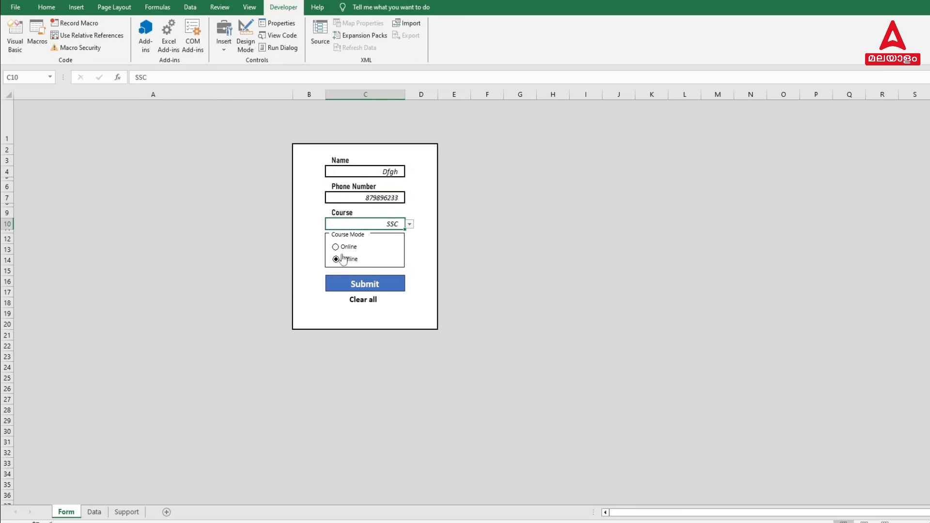
{"action": "left_click", "coordinate": [361, 301]}
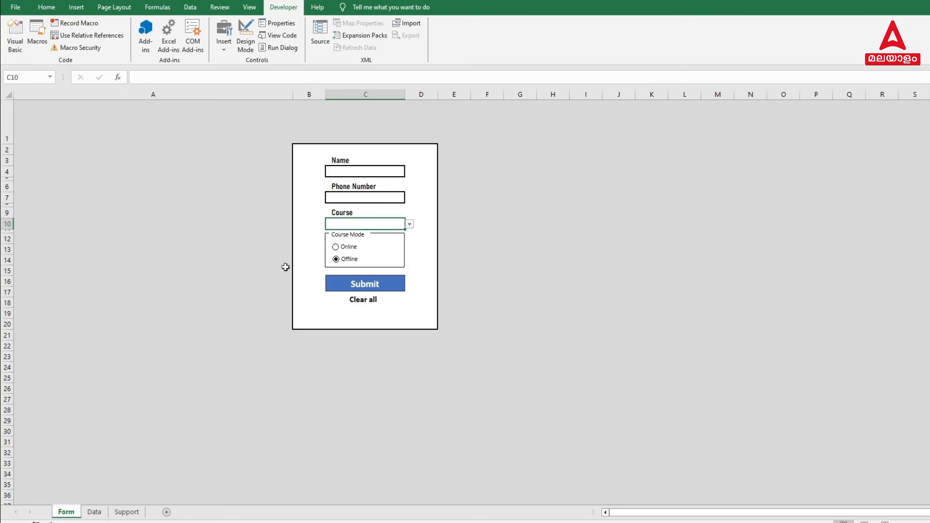
Step: Check the records on the Data sheet against the cleared fields on the Form sheet
{"action": "left_click", "coordinate": [96, 514]}
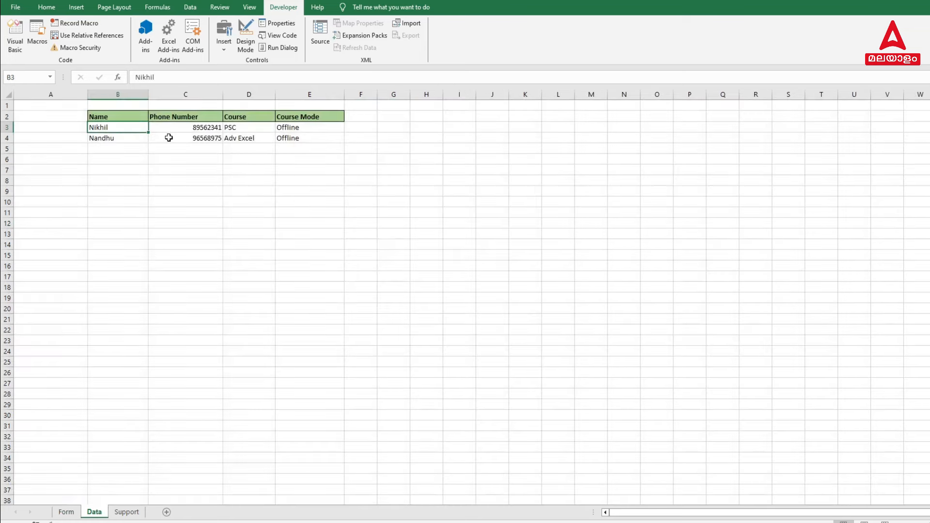
{"action": "left_click", "coordinate": [66, 512]}
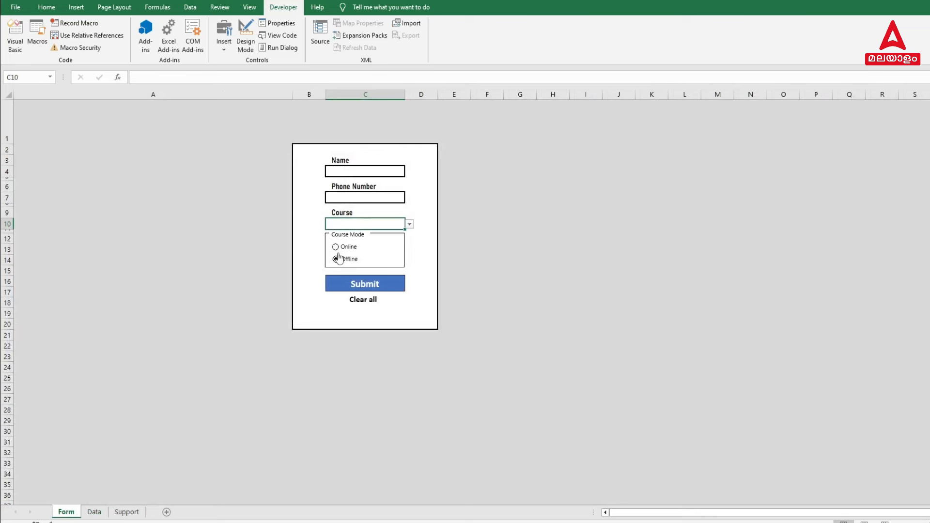
{"action": "left_click", "coordinate": [98, 514]}
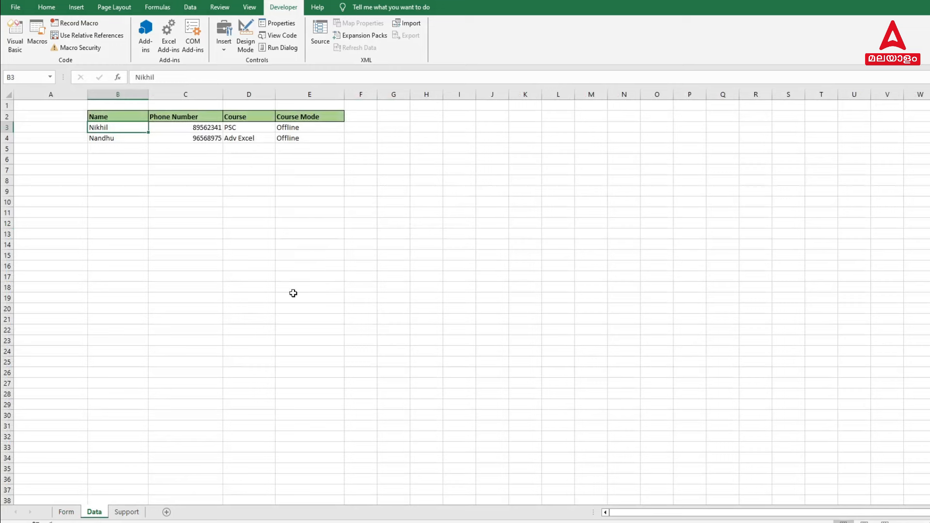
{"action": "left_click", "coordinate": [70, 512]}
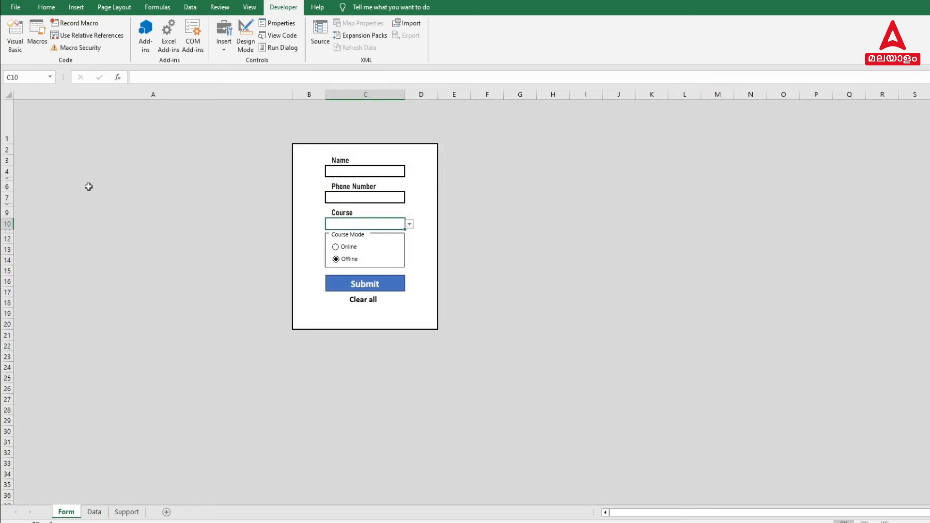
Step: Save the workbook in the Downloads folder as an Excel Macro-Enabled Workbook named Final
{"action": "left_click", "coordinate": [15, 8]}
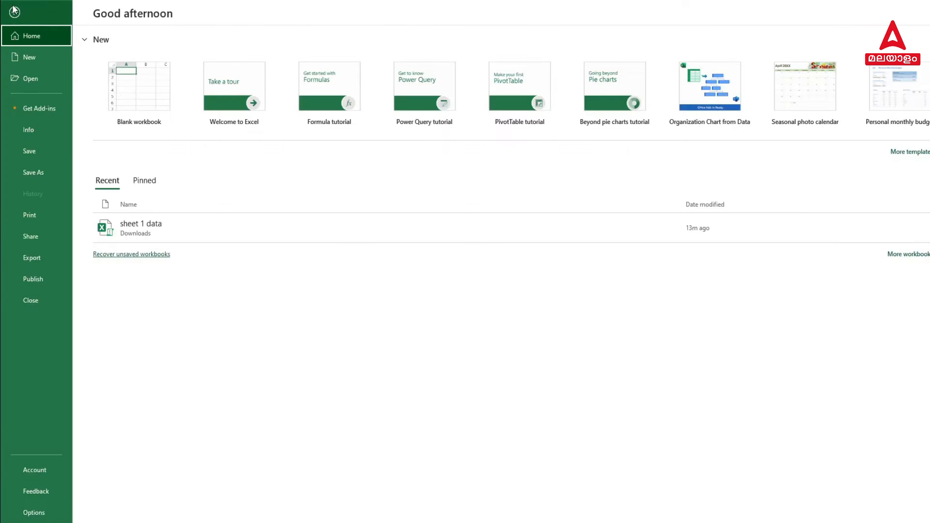
{"action": "left_click", "coordinate": [22, 172]}
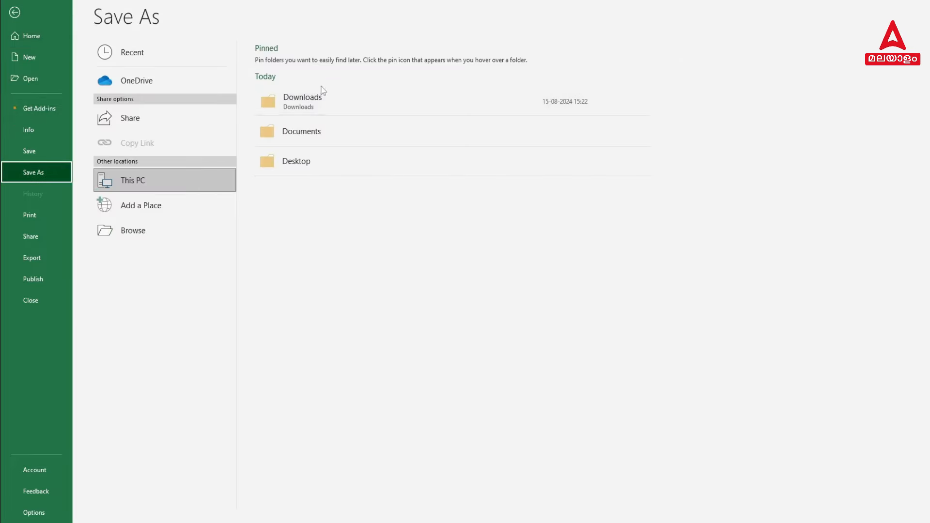
{"action": "left_click", "coordinate": [309, 110]}
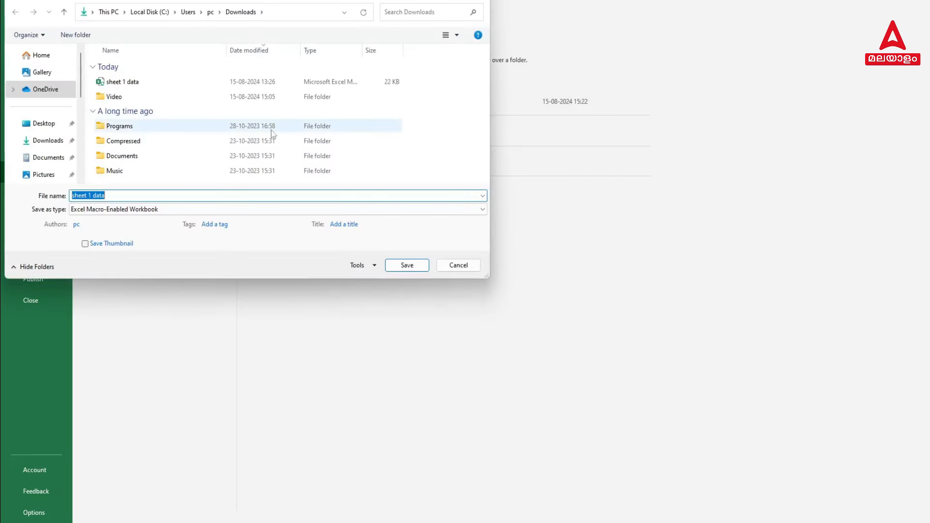
{"action": "left_click", "coordinate": [110, 212]}
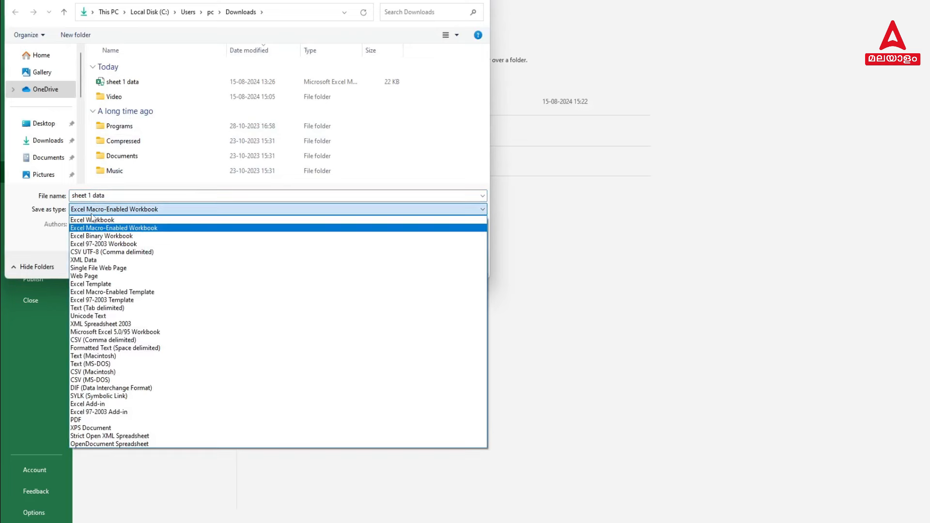
{"action": "left_click", "coordinate": [118, 219]}
{"action": "left_click", "coordinate": [119, 209]}
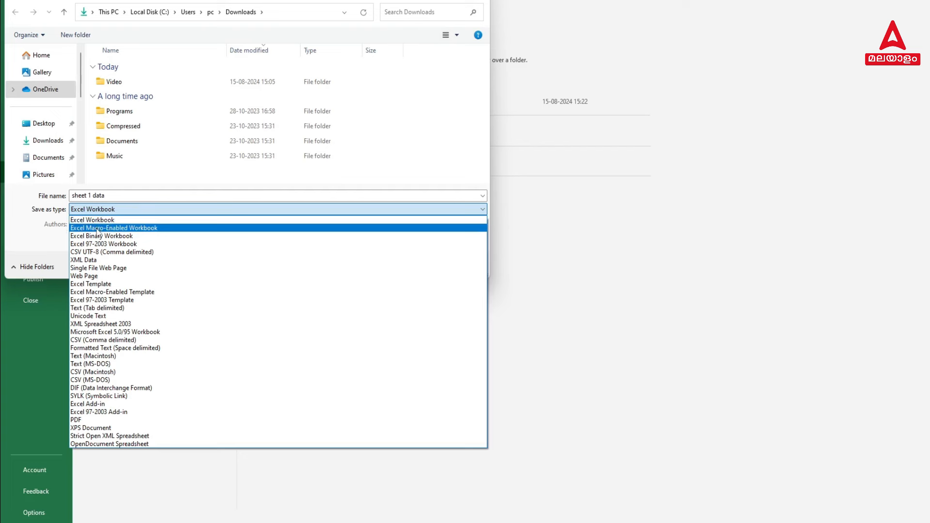
{"action": "left_click", "coordinate": [97, 229]}
{"action": "triple_click", "coordinate": [104, 196]}
{"action": "type", "text": "F"}
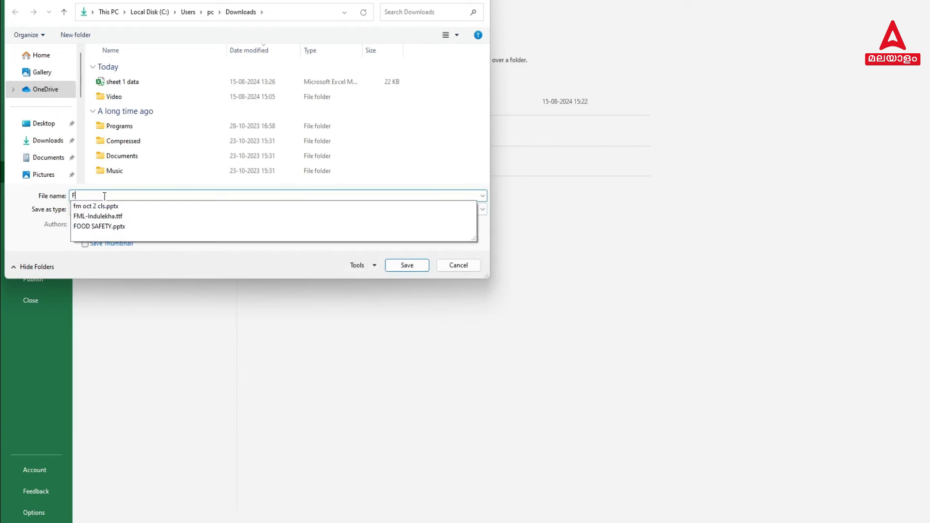
{"action": "type", "text": "inal"}
{"action": "left_click", "coordinate": [410, 266]}
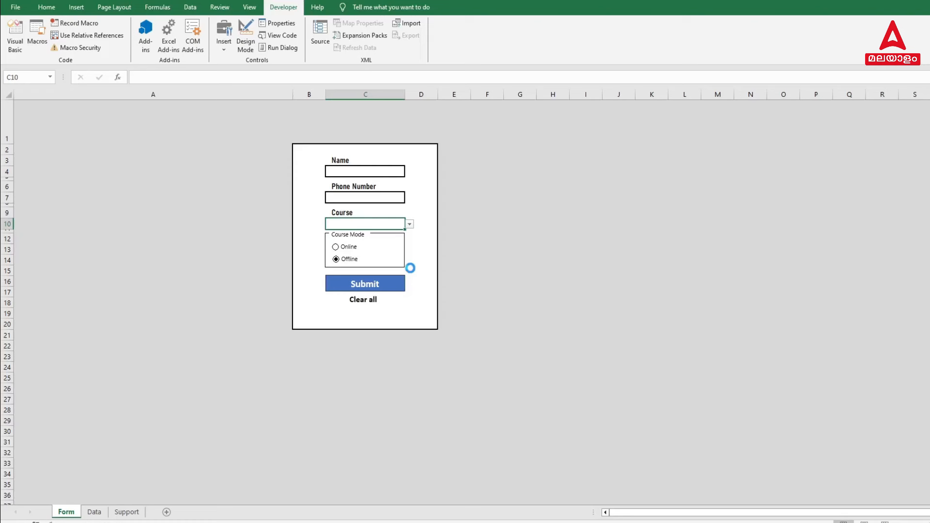